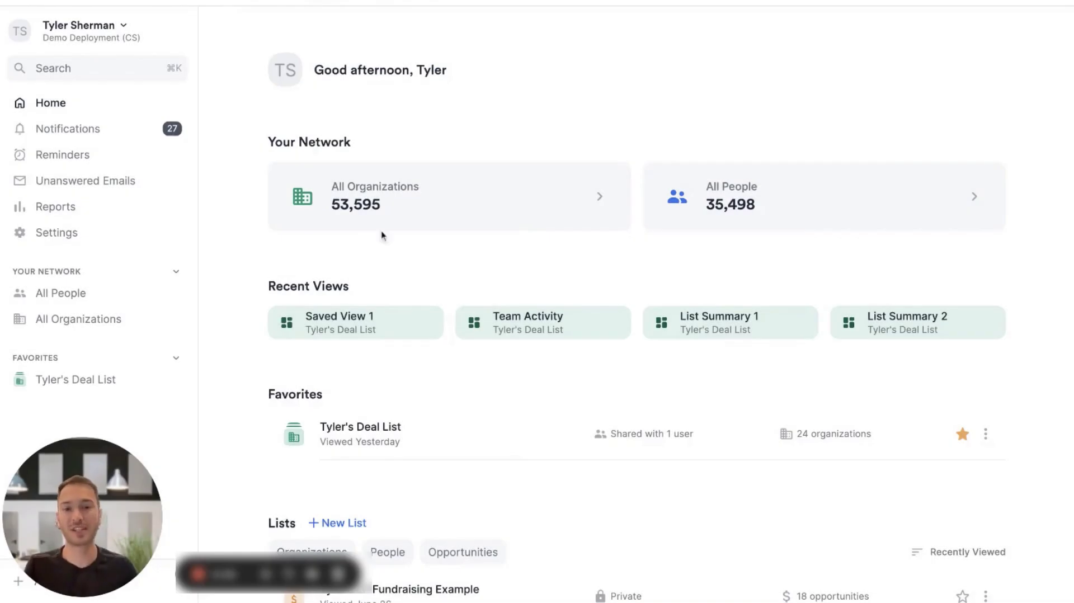
- Open the All Organizations card to list all 53,595 organizations
click(432, 218)
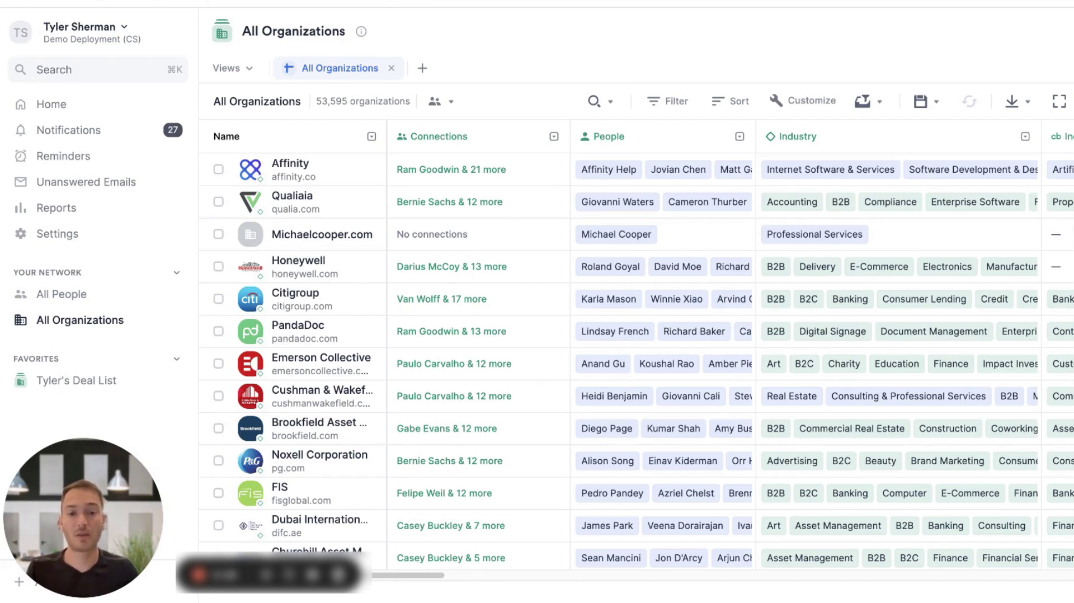
- Open Customize View and browse down through the Global, Enriched, Affinity Data, Crunchbase and Dealroom fields
click(796, 106)
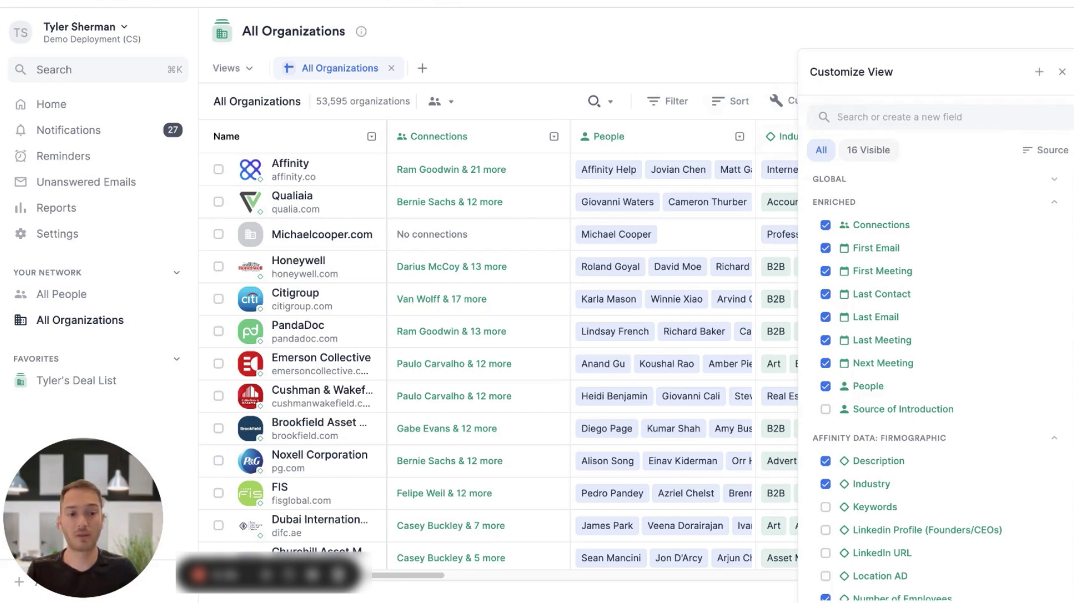
mouse_move(833, 180)
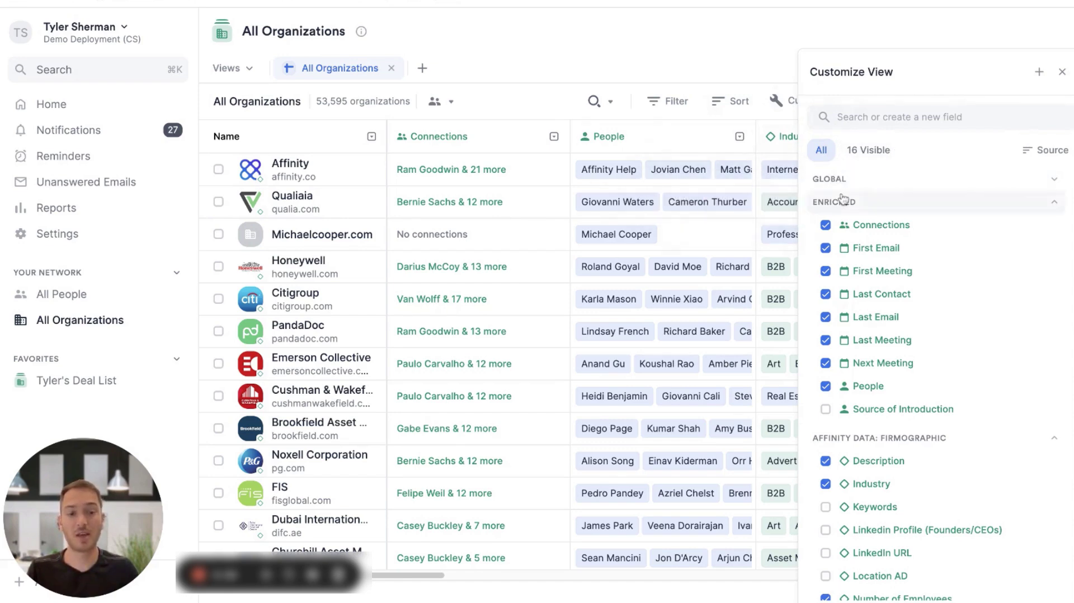
mouse_move(889, 210)
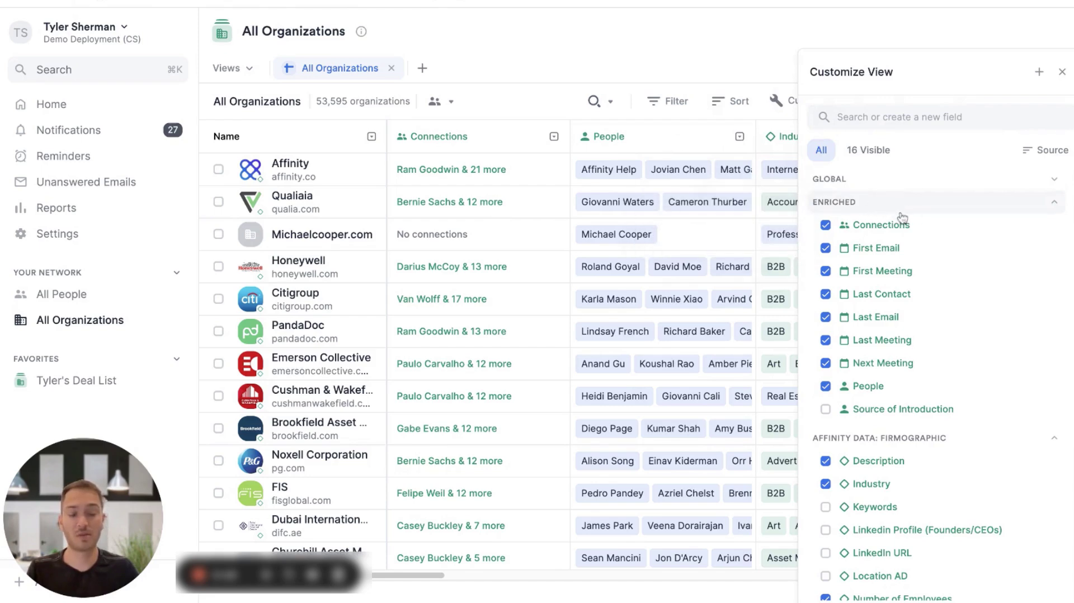
scroll(913, 244, down, 1)
scroll(914, 244, down, 5)
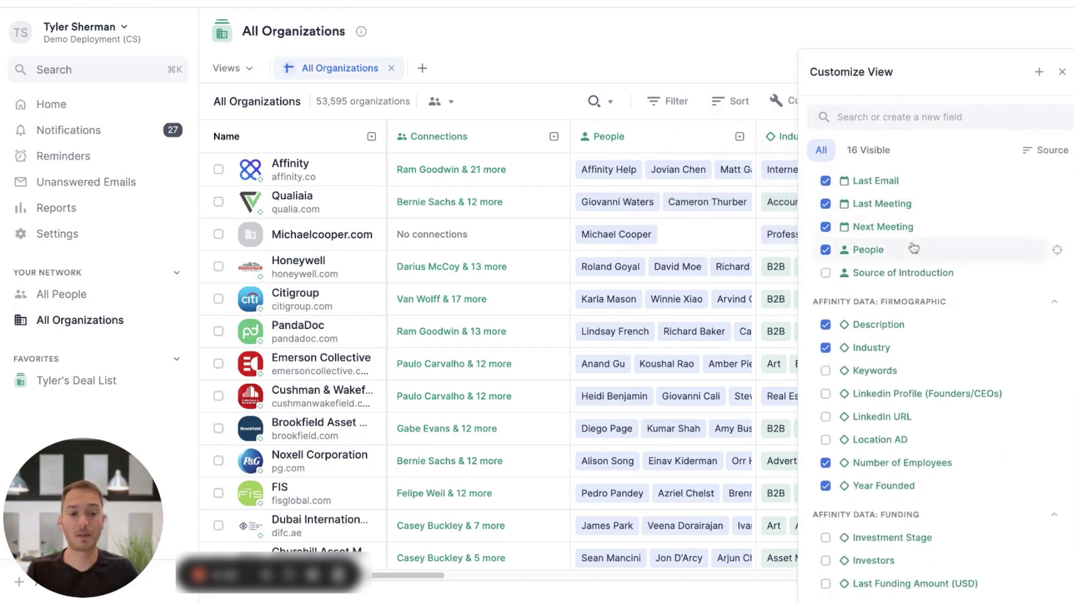
scroll(913, 250, down, 9)
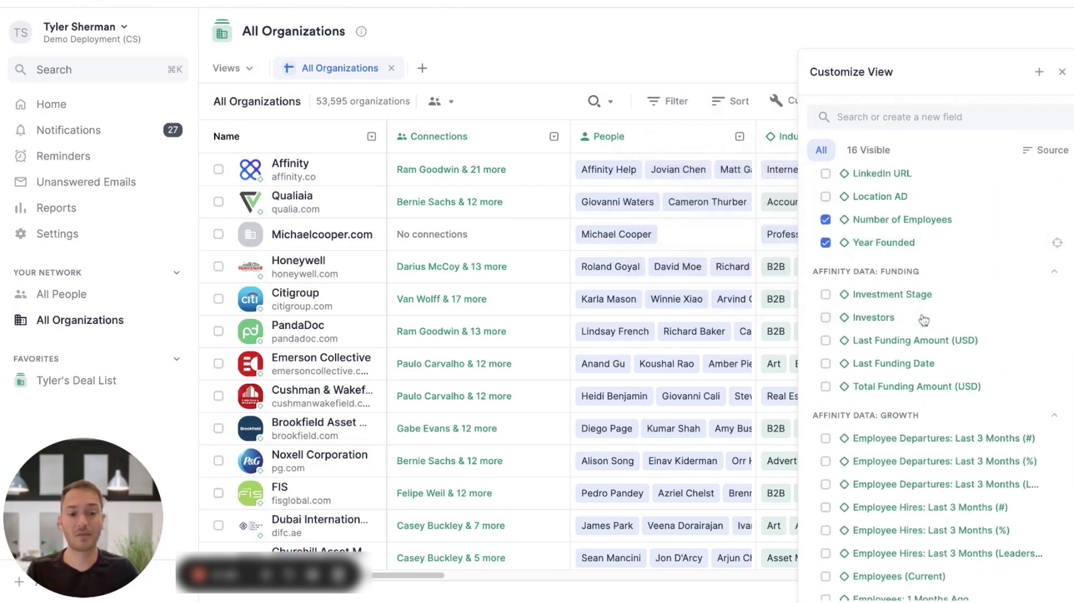
scroll(923, 320, down, 10)
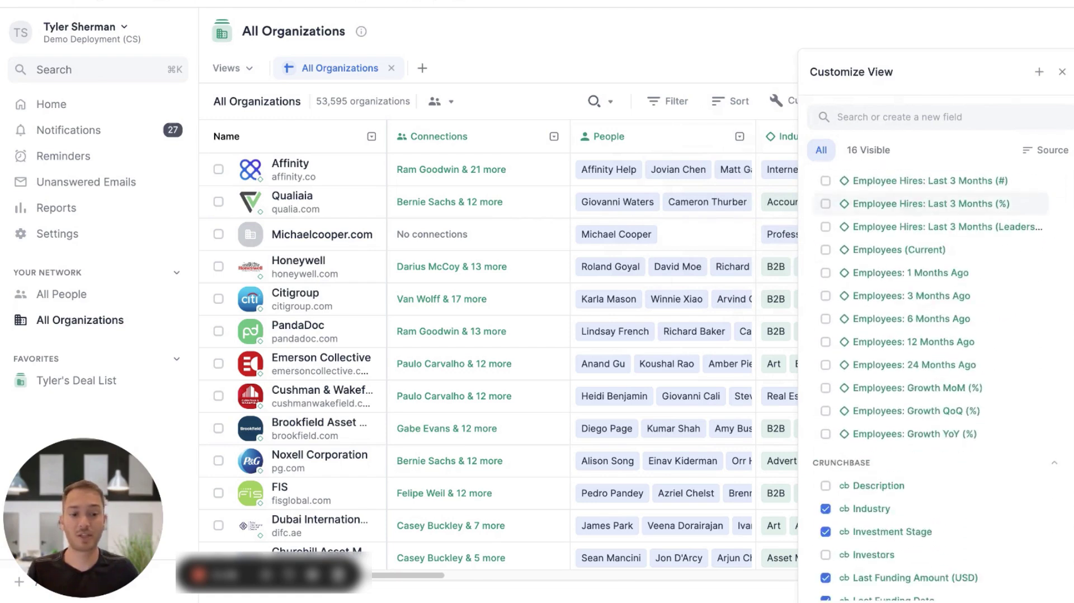
scroll(901, 335, down, 6)
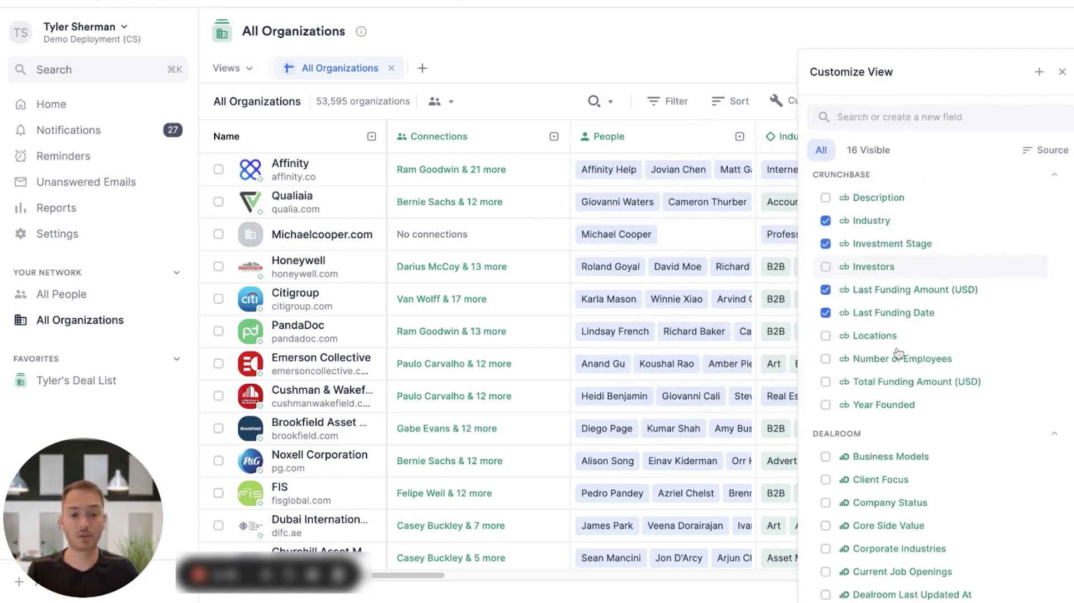
scroll(898, 353, down, 2)
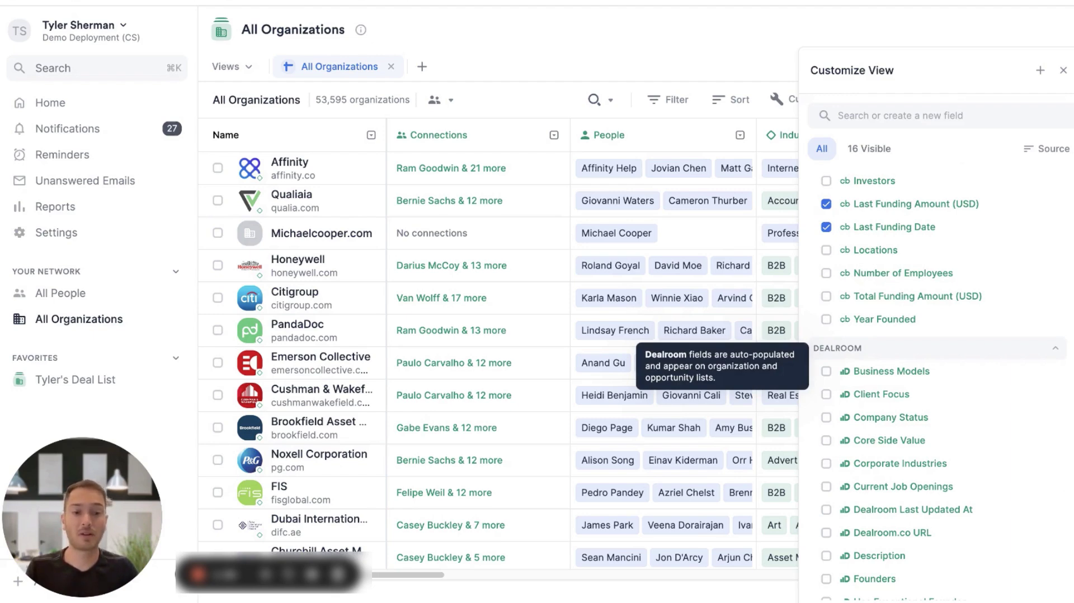
- Scroll back up to the top of the Customize View field list
scroll(929, 386, up, 5)
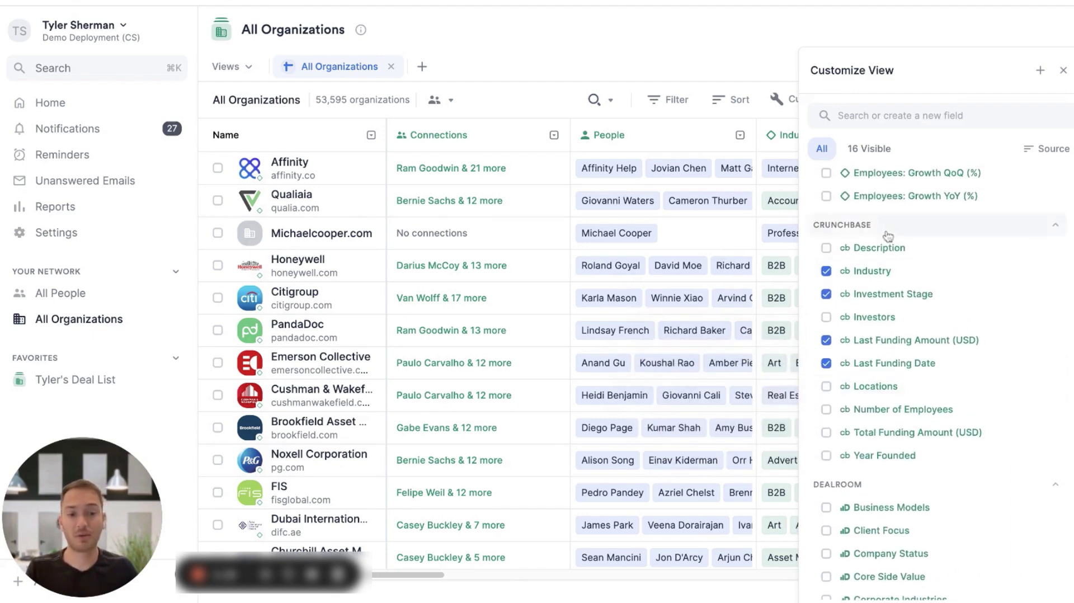
mouse_move(846, 229)
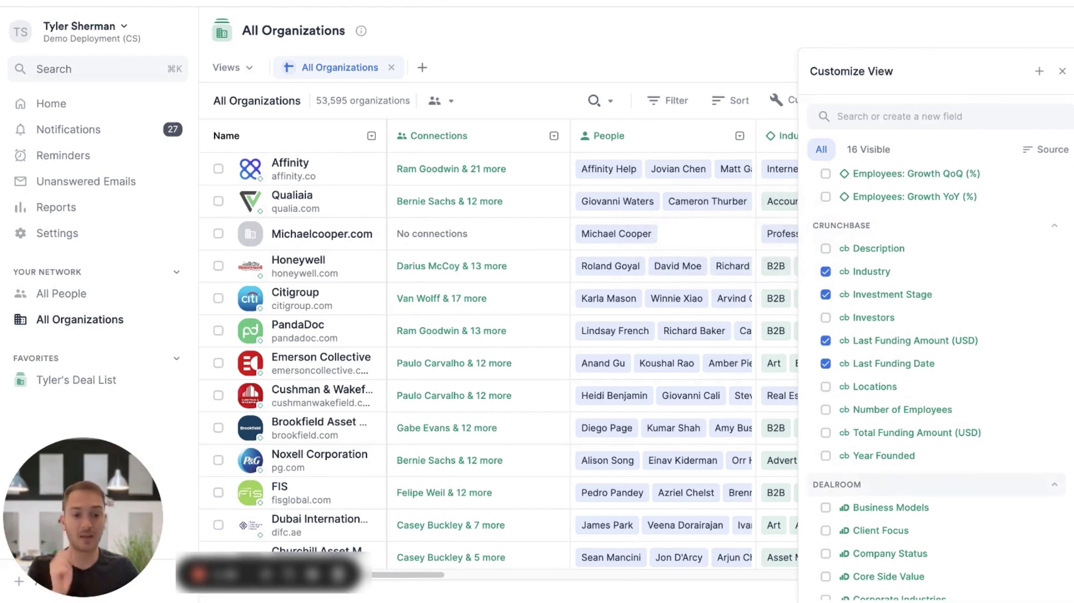
scroll(937, 383, up, 5)
scroll(937, 479, up, 5)
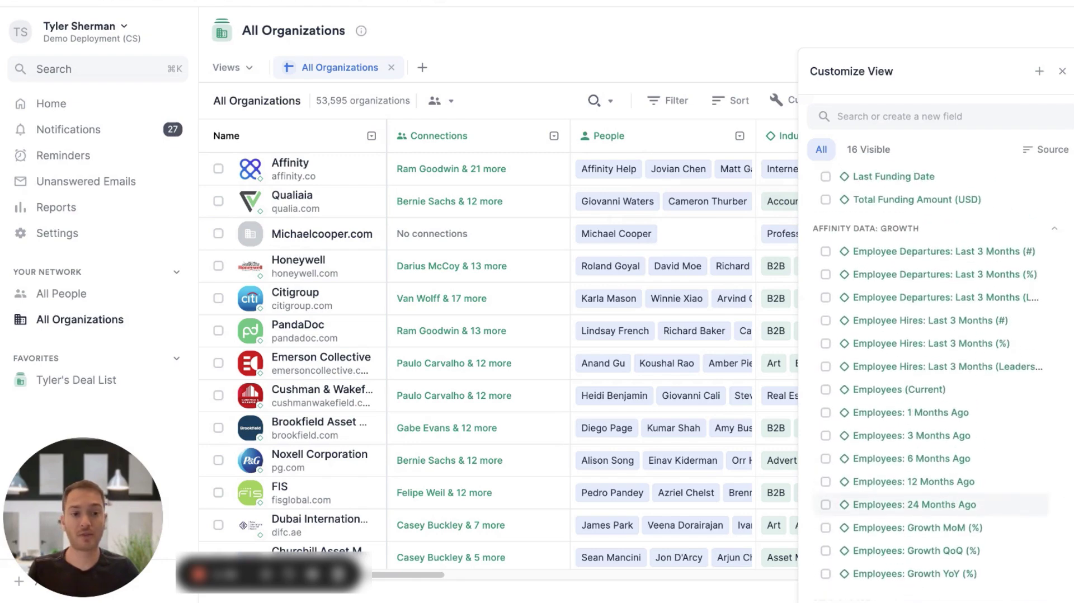
scroll(928, 475, up, 3)
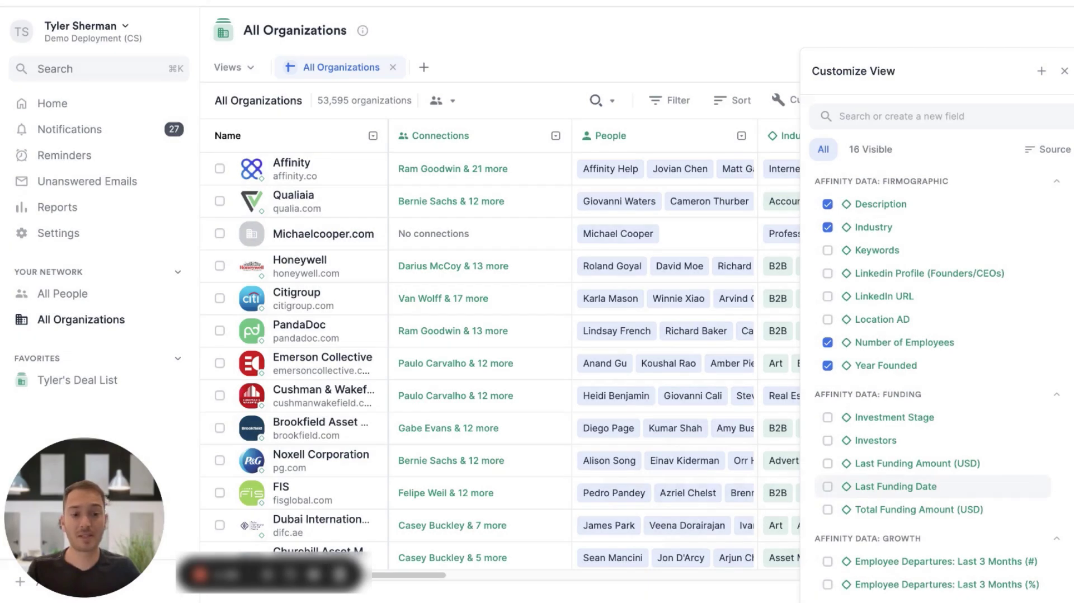
scroll(990, 487, up, 6)
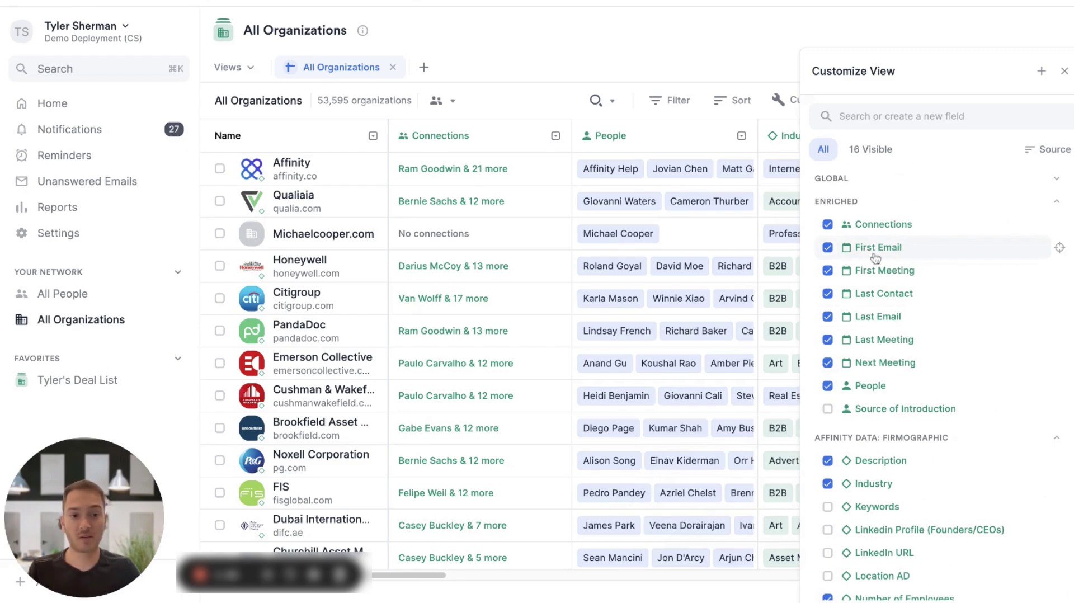
- Move First Email to the second column and sort organizations by newest first email
click(870, 150)
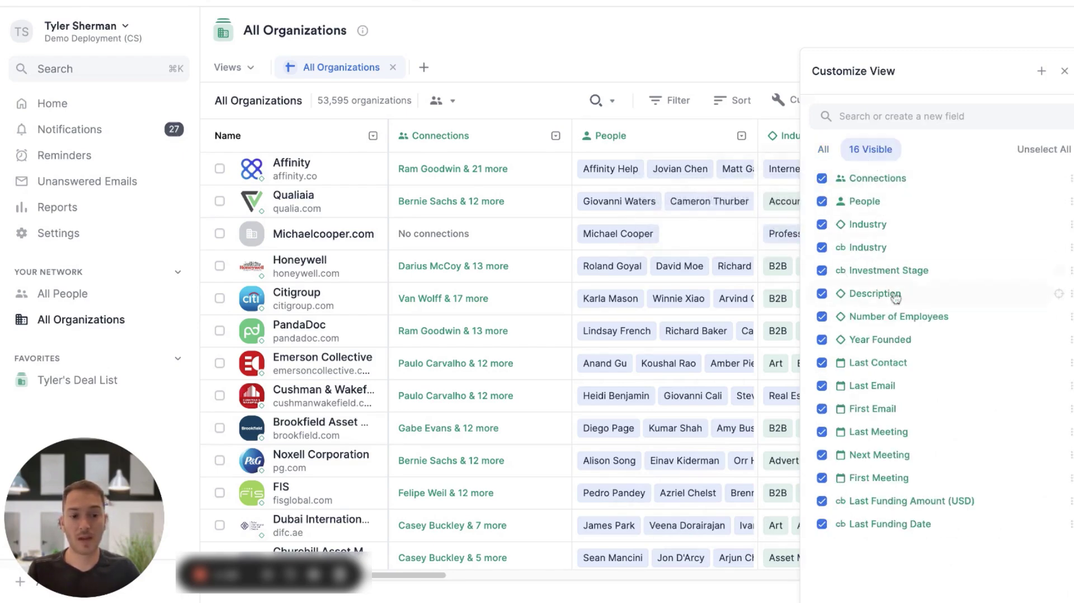
drag(875, 410, 875, 191)
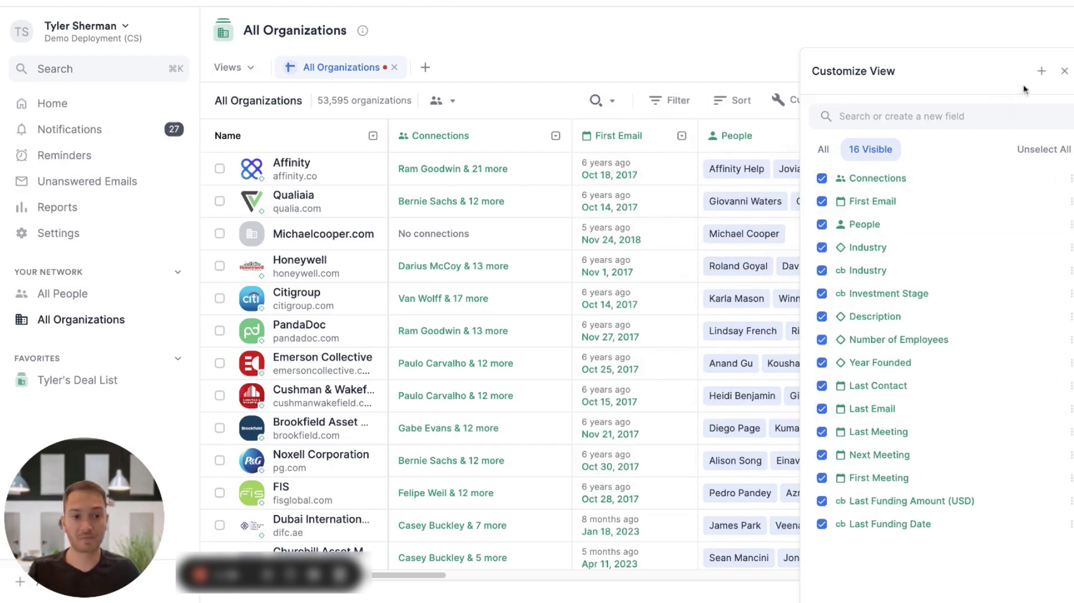
click(1062, 73)
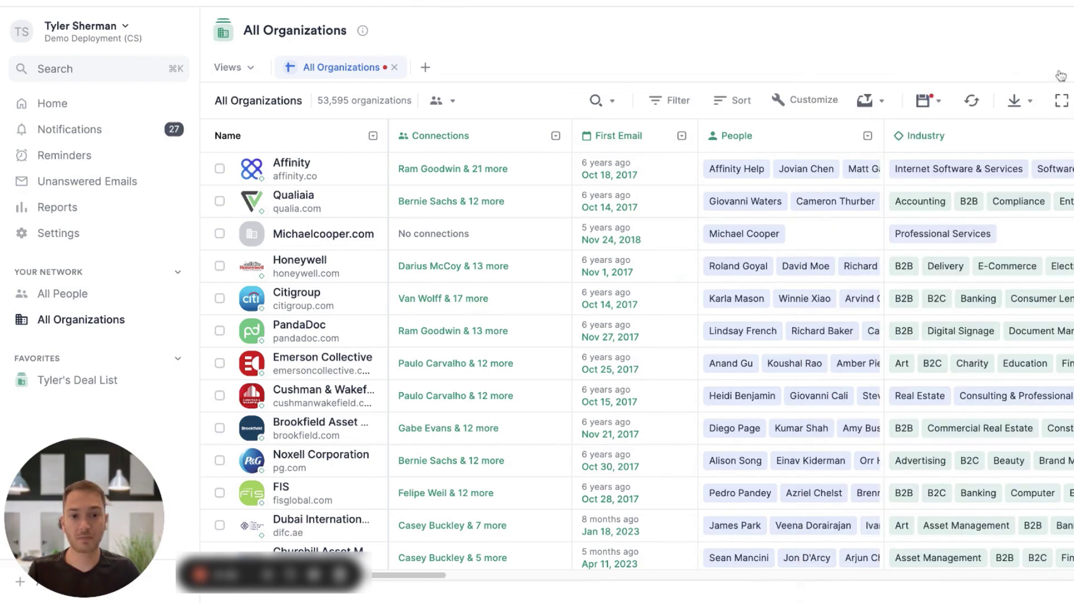
click(681, 136)
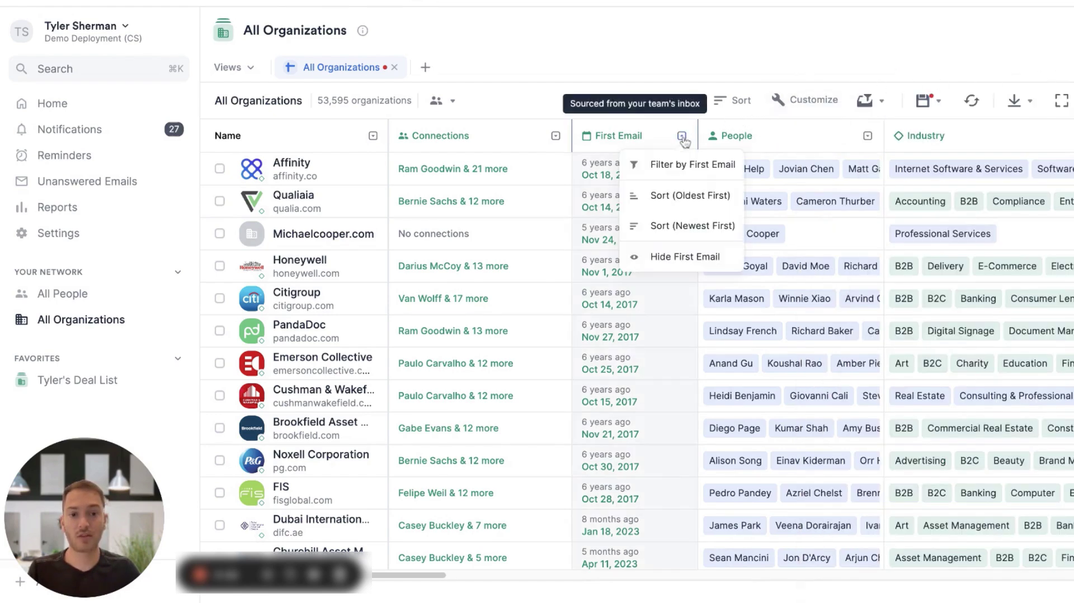
click(735, 237)
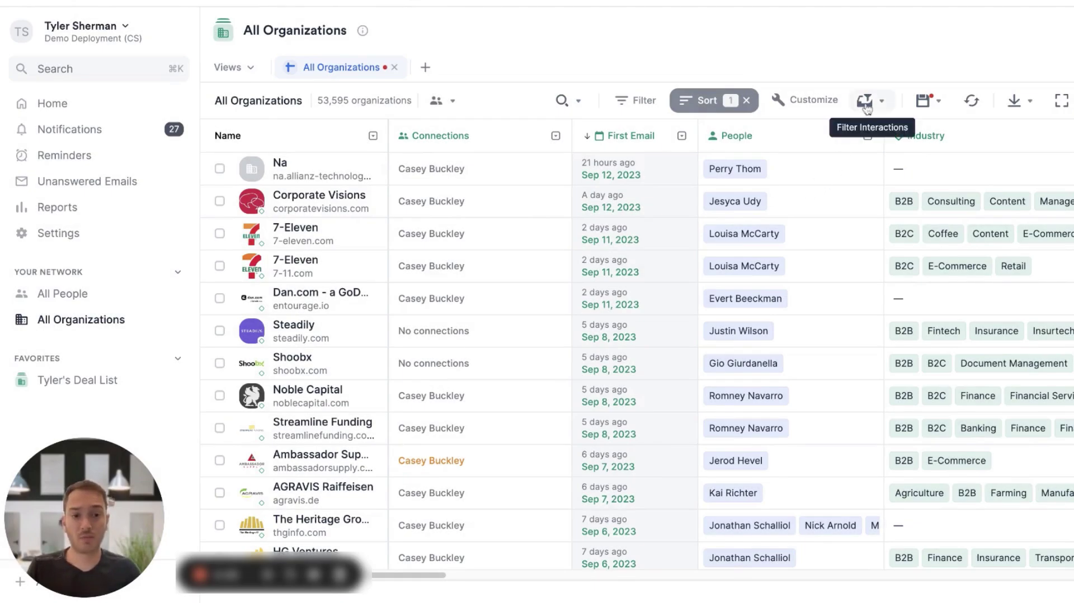
- Filter interactions to a single team member, leaving 15,970 organizations
click(865, 102)
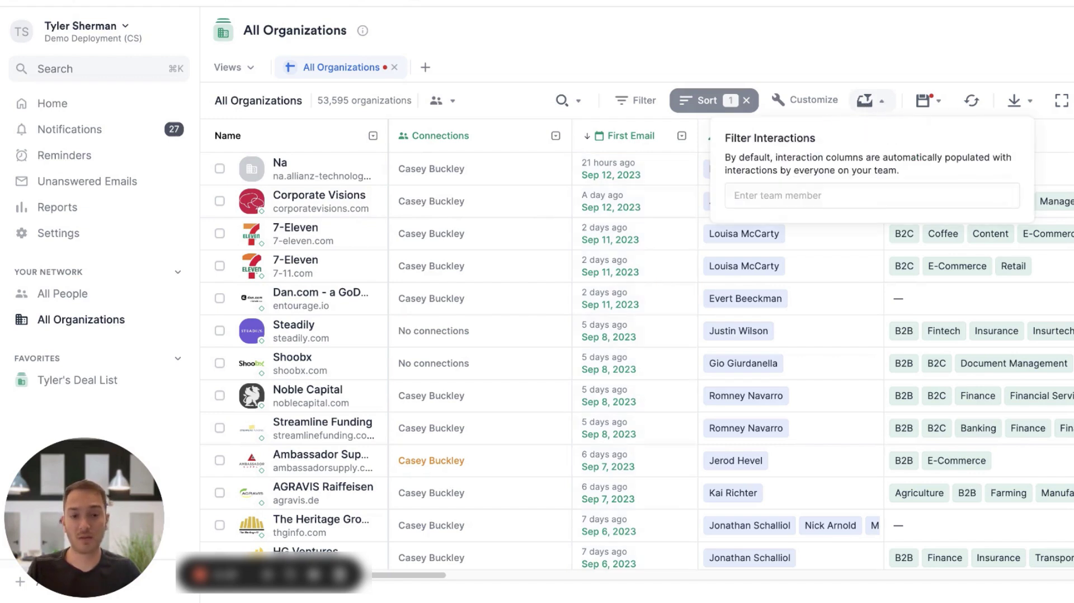
text(ram)
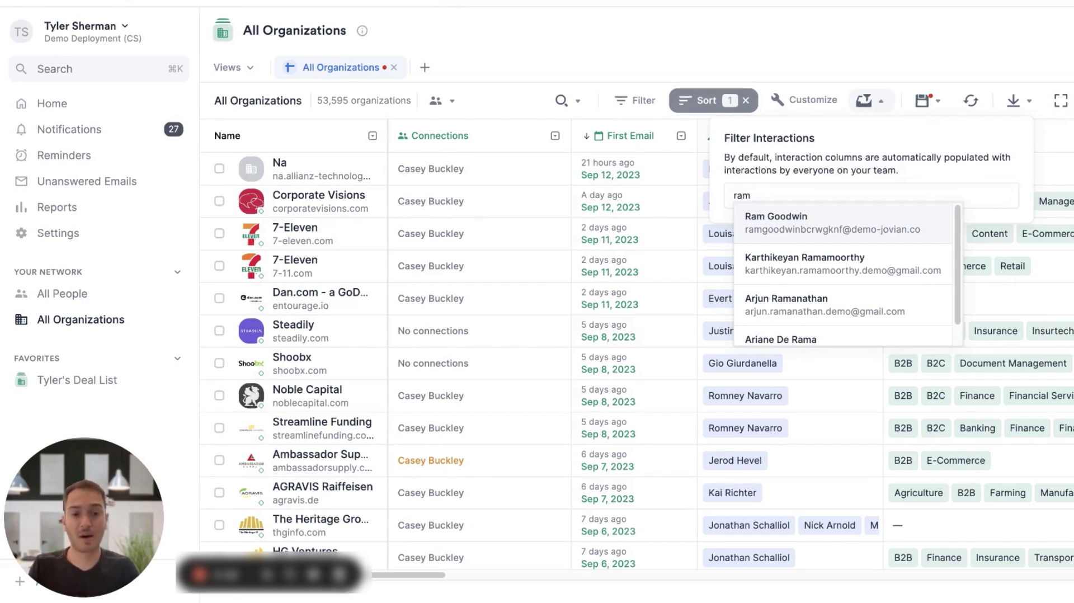
click(833, 224)
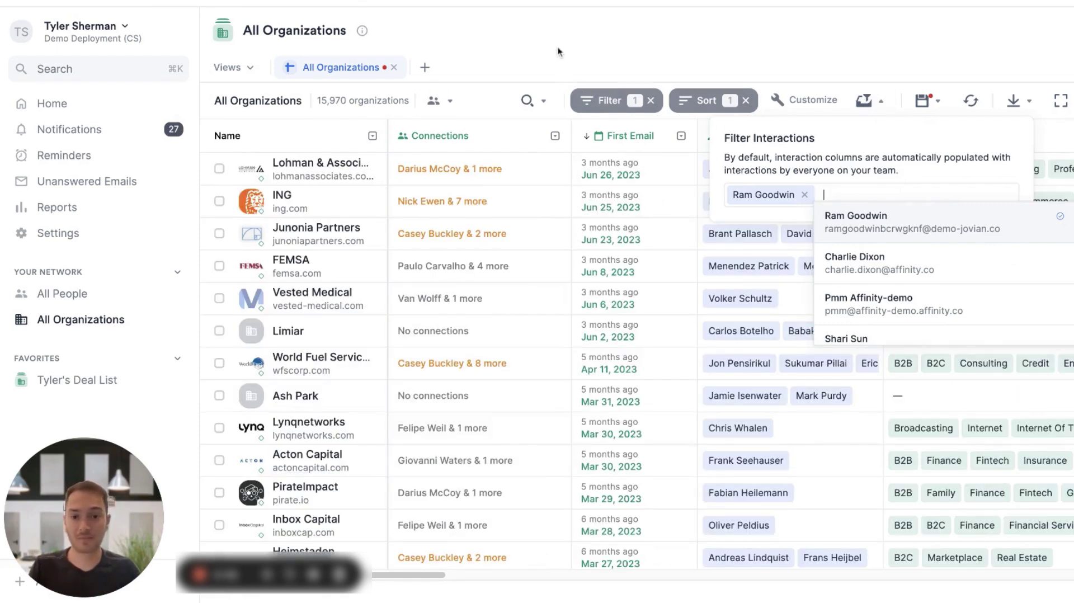
click(558, 52)
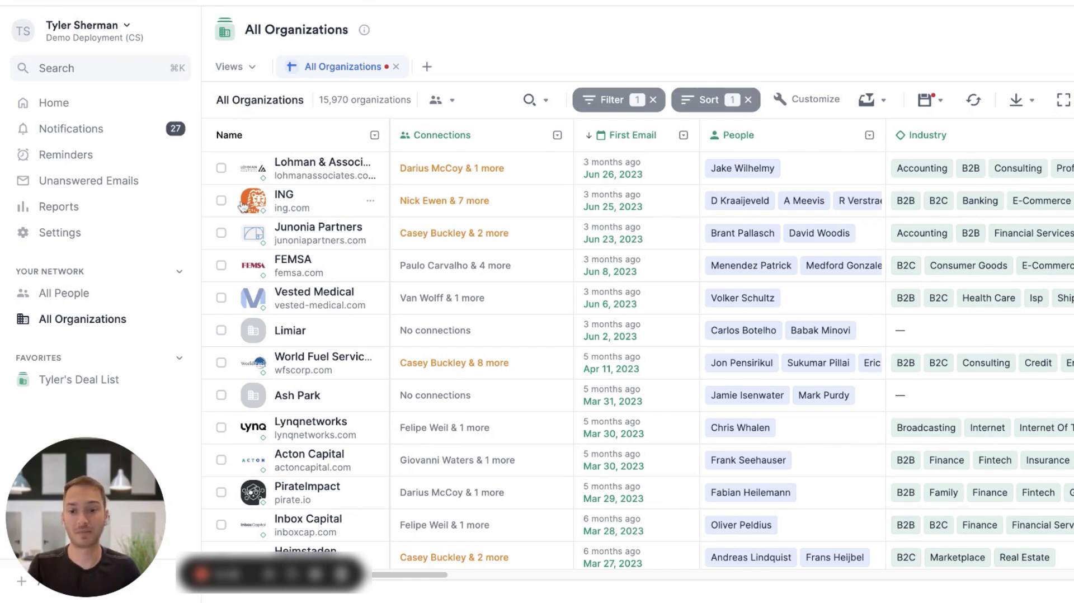
- Select the ING row and copy it to the Deal Flow list
click(222, 201)
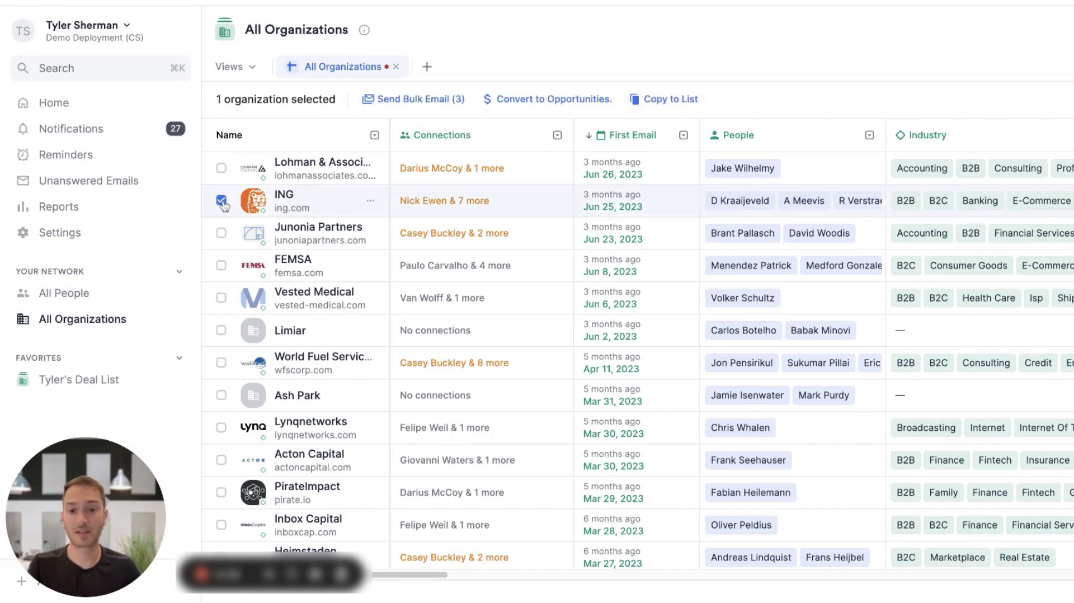
click(662, 101)
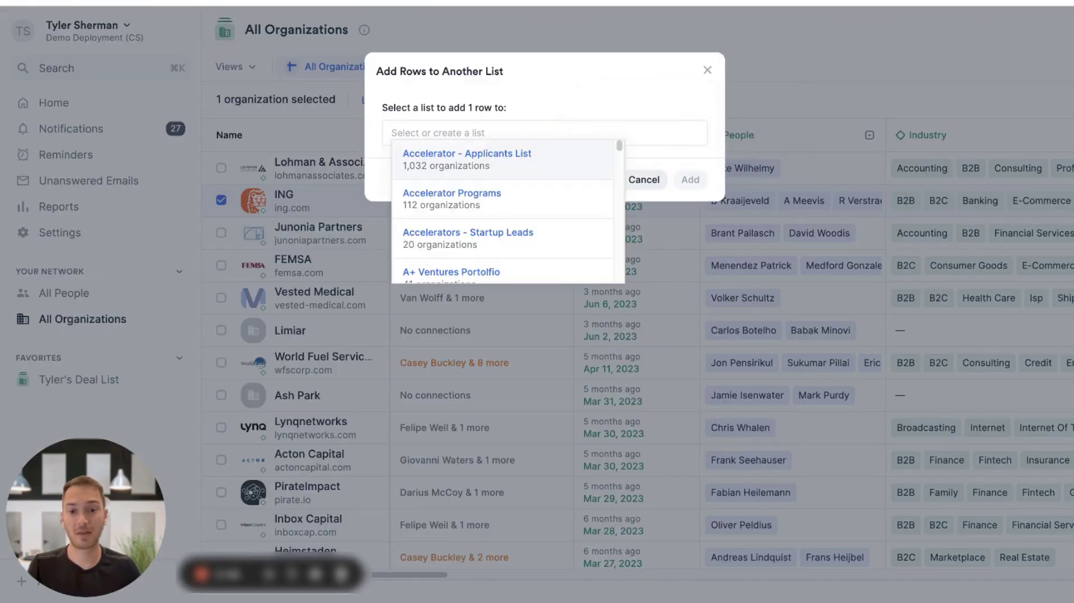
scroll(512, 232, down, 4)
scroll(513, 234, down, 3)
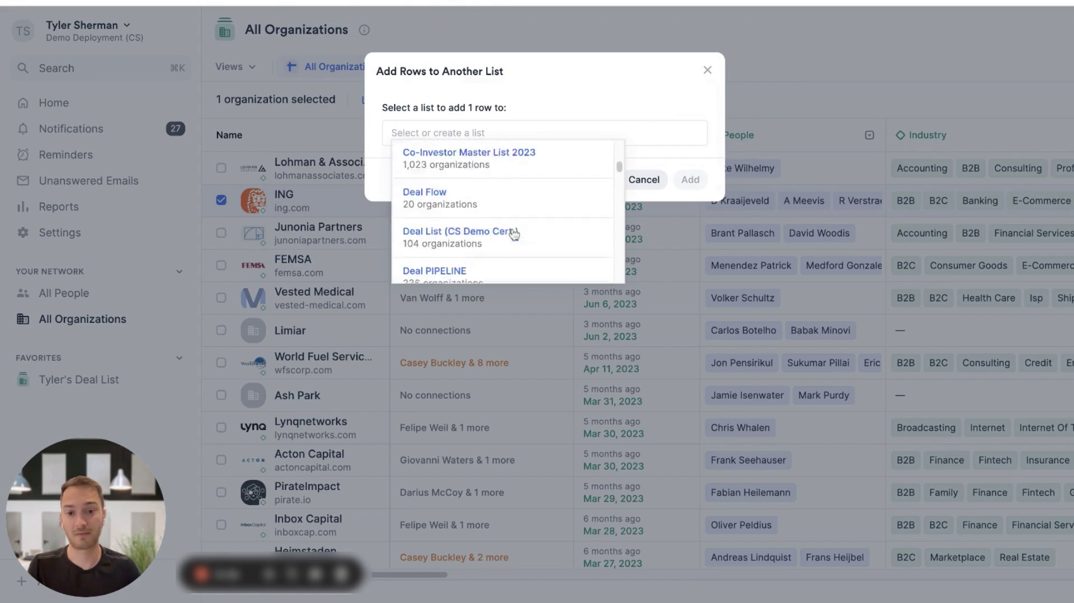
click(517, 196)
click(688, 179)
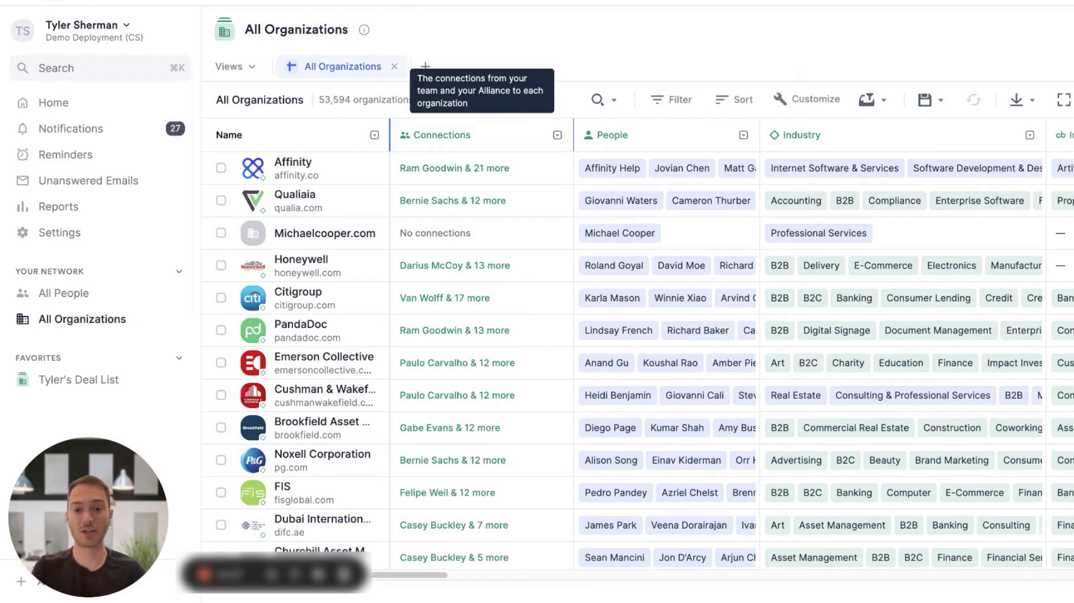
- Check Qualiaia's connections and the first contact's recommended allies, then close the panel
click(477, 202)
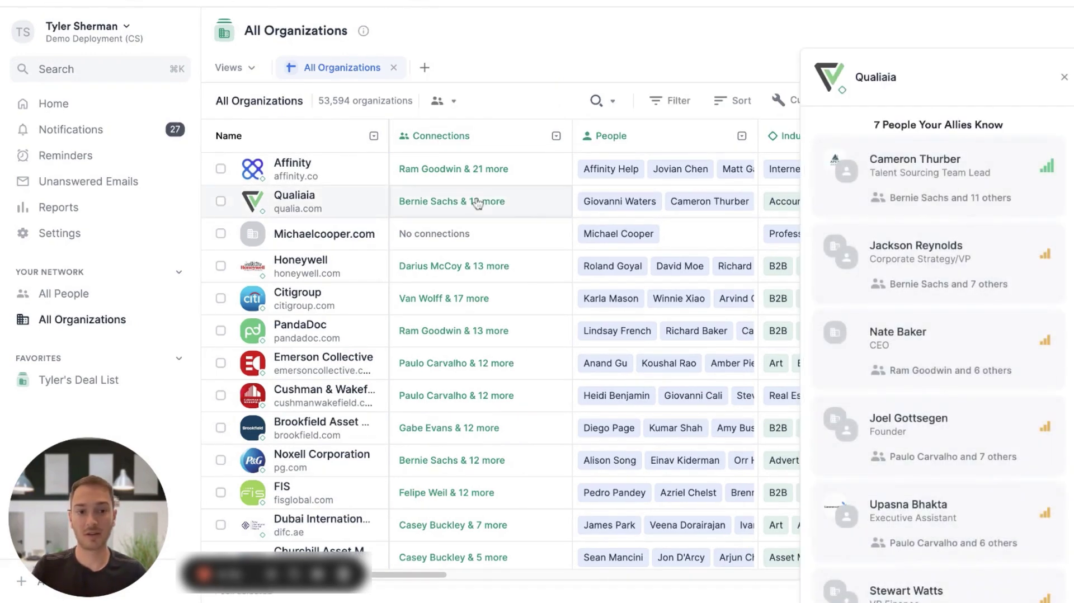
click(920, 184)
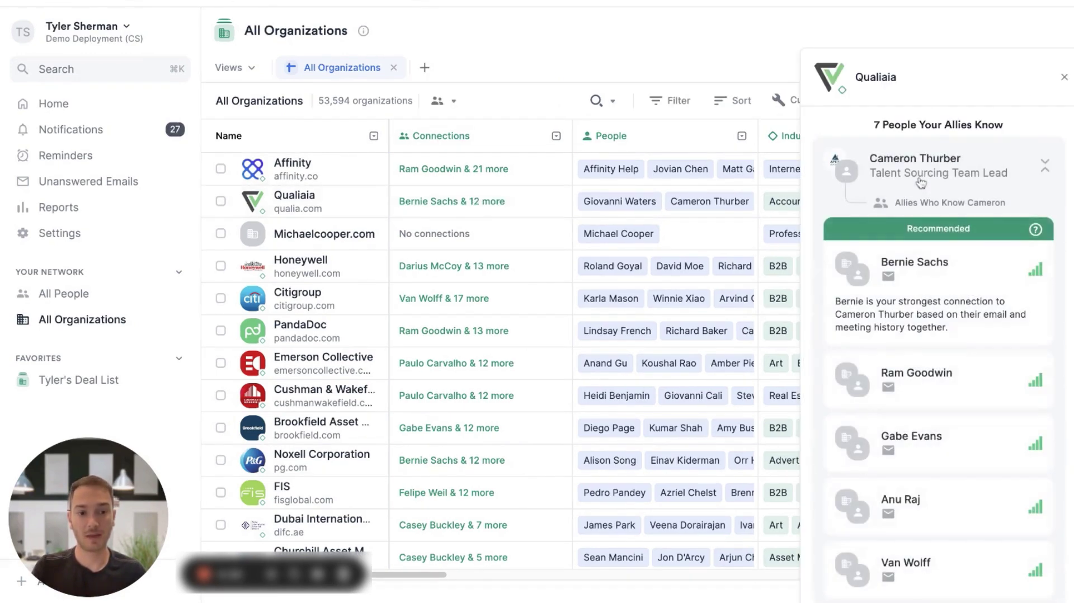
mouse_move(1037, 275)
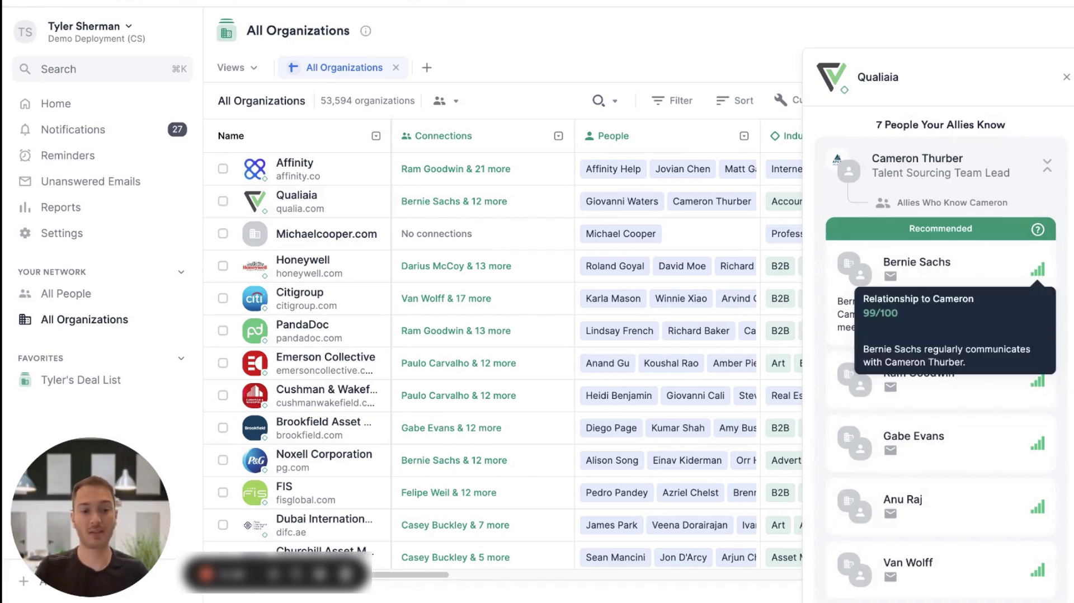
click(1066, 79)
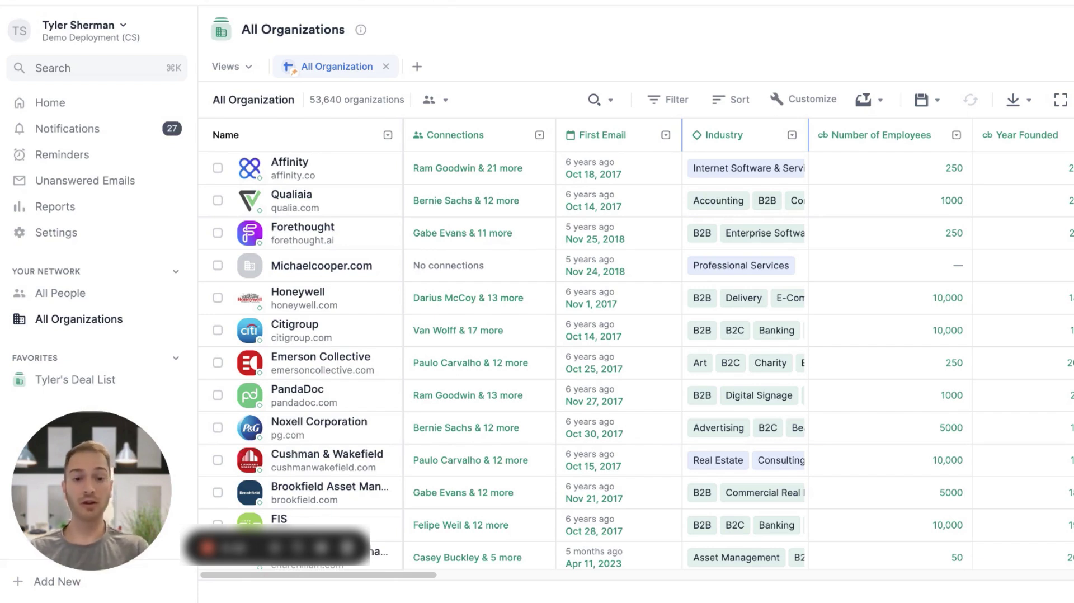
- Drag the First Email column and bring up the save options for the modified view
drag(644, 147, 627, 147)
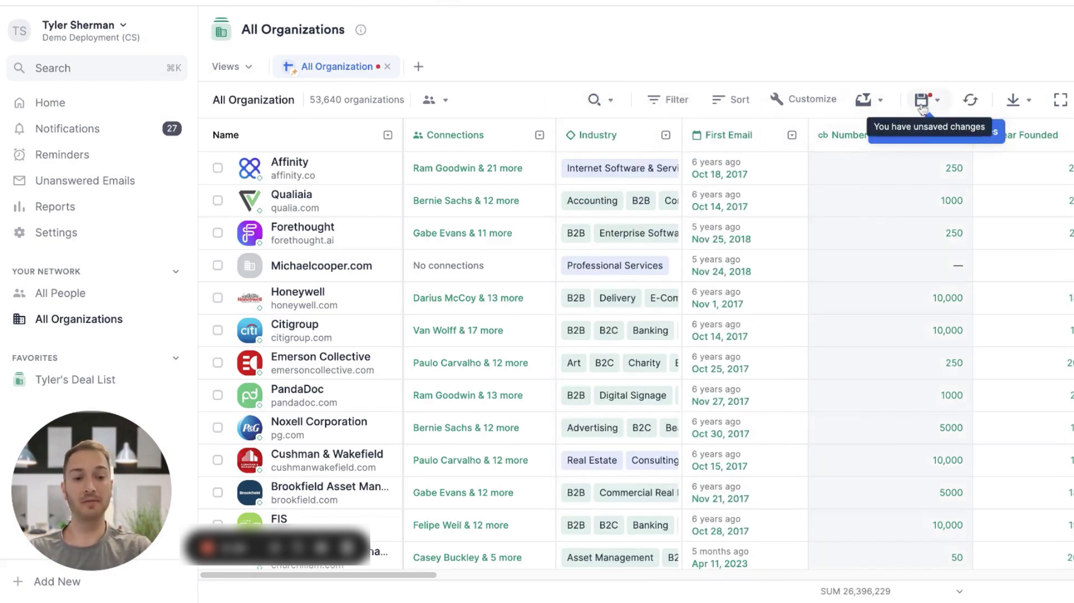
click(923, 107)
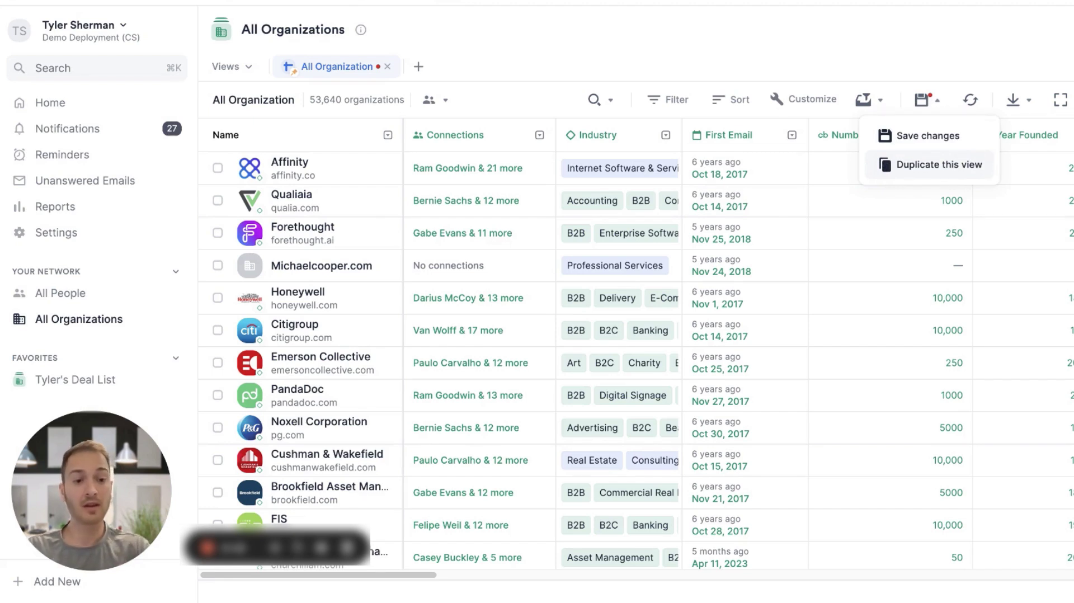
- Duplicate the modified view as a new saved view named 'Demo test'
click(937, 164)
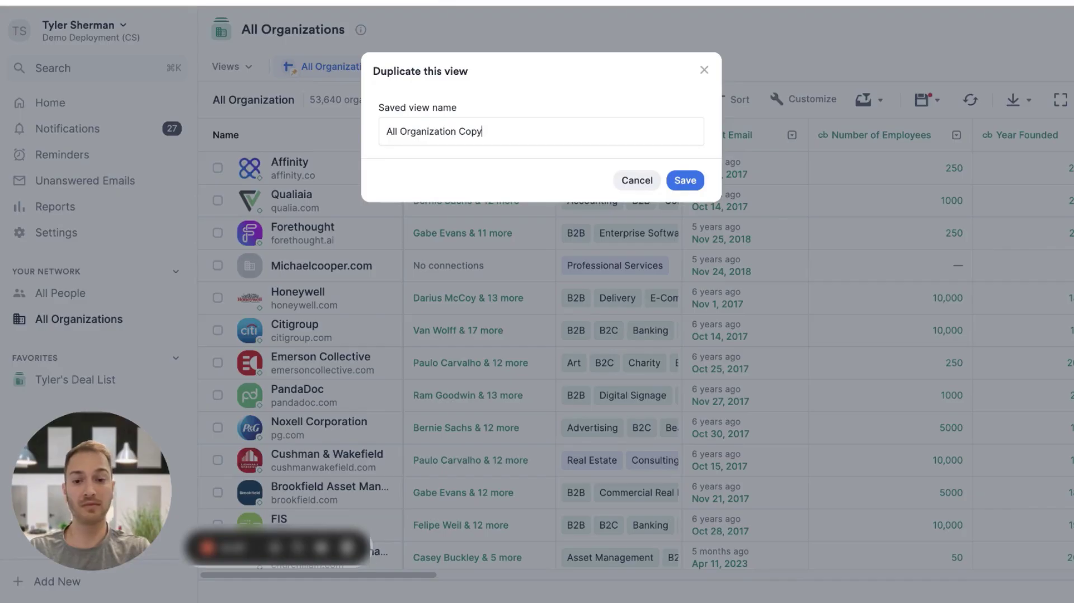
key(ctrl+a)
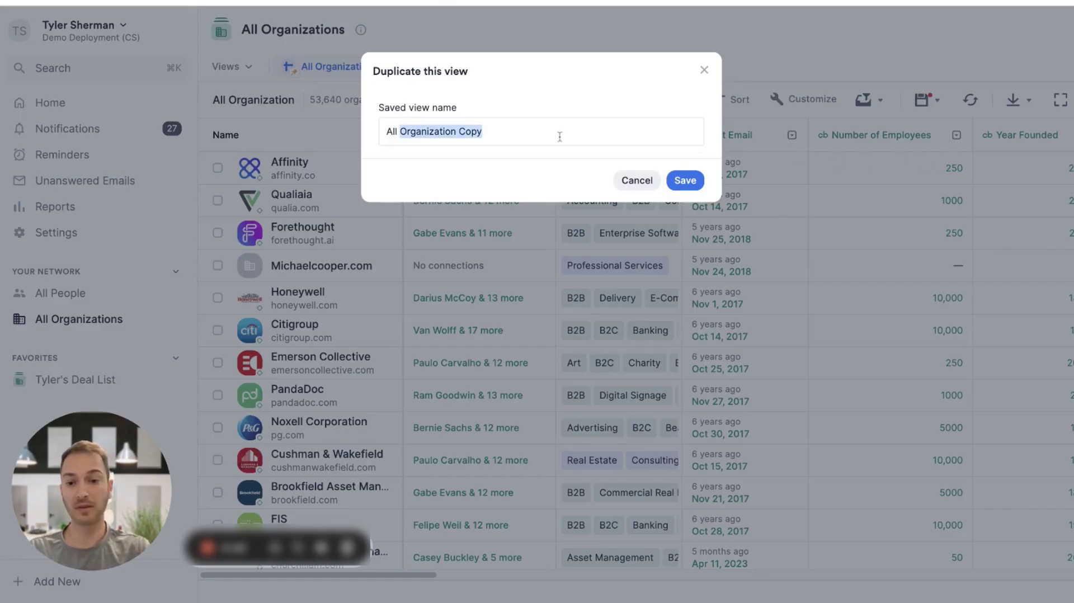
text(Demo test)
key(Return)
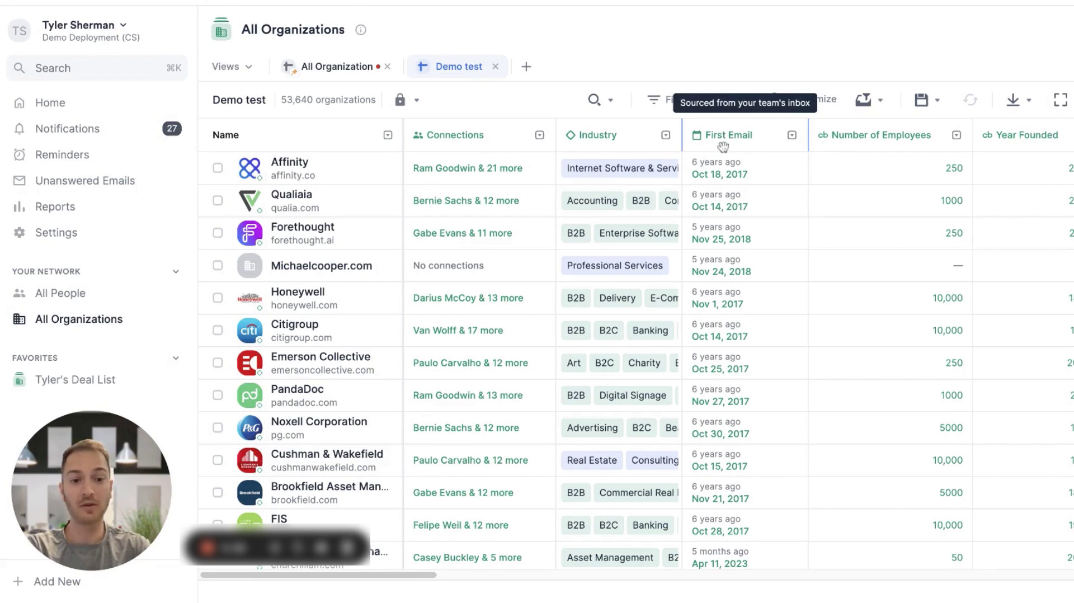
- Revert All Organization to its saved layout, then return to the Demo test view
click(342, 69)
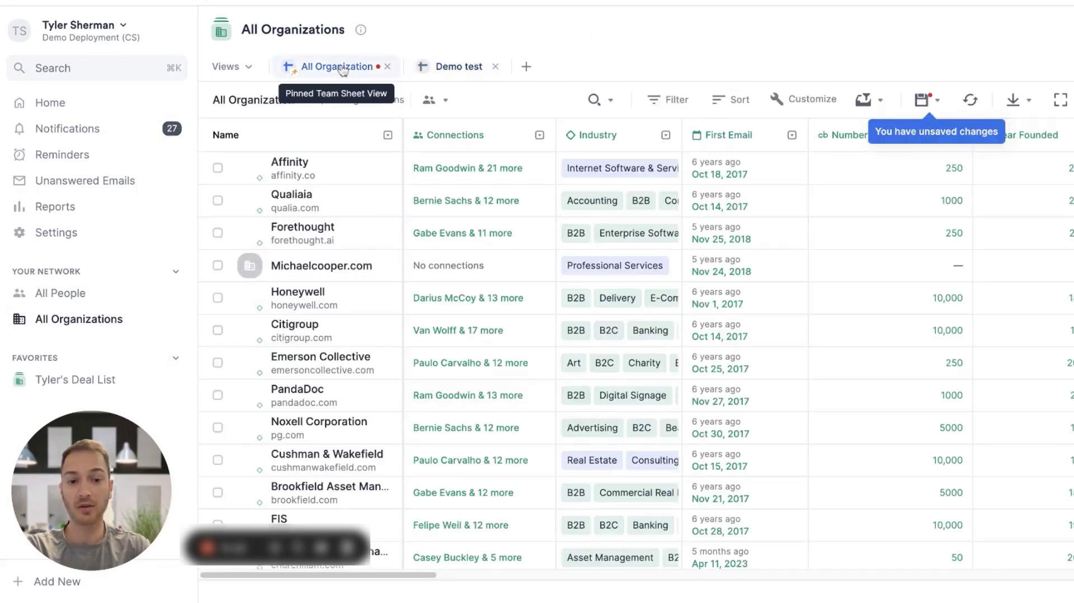
click(977, 104)
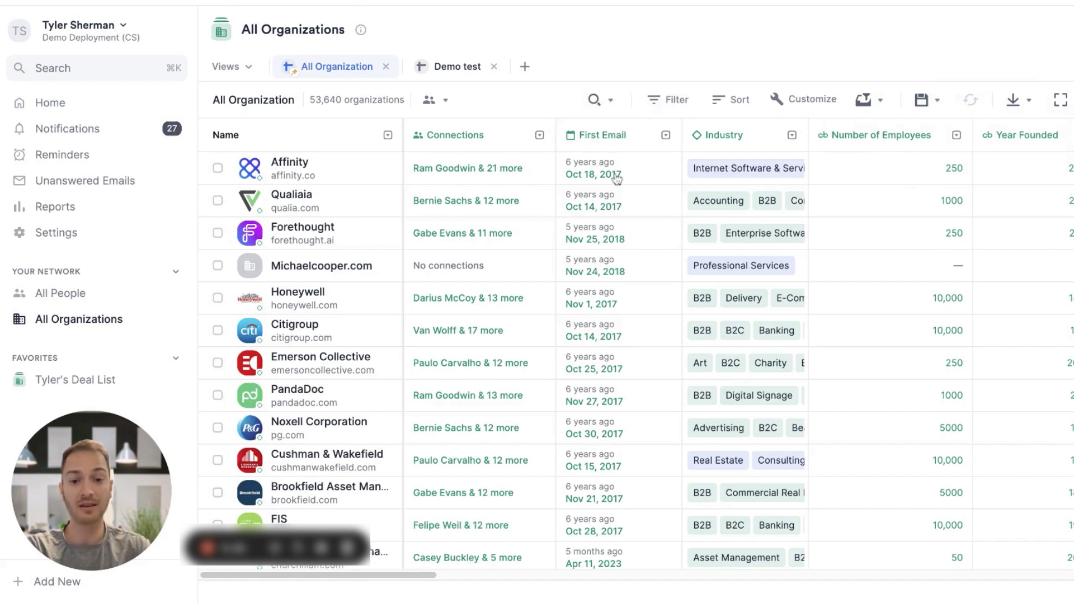
click(448, 70)
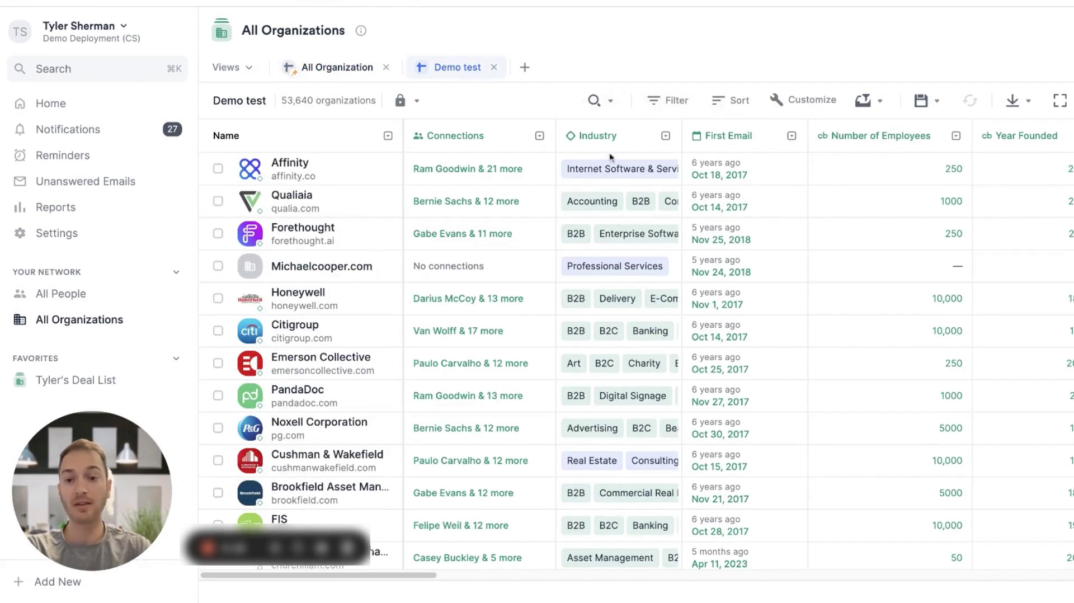
mouse_move(490, 129)
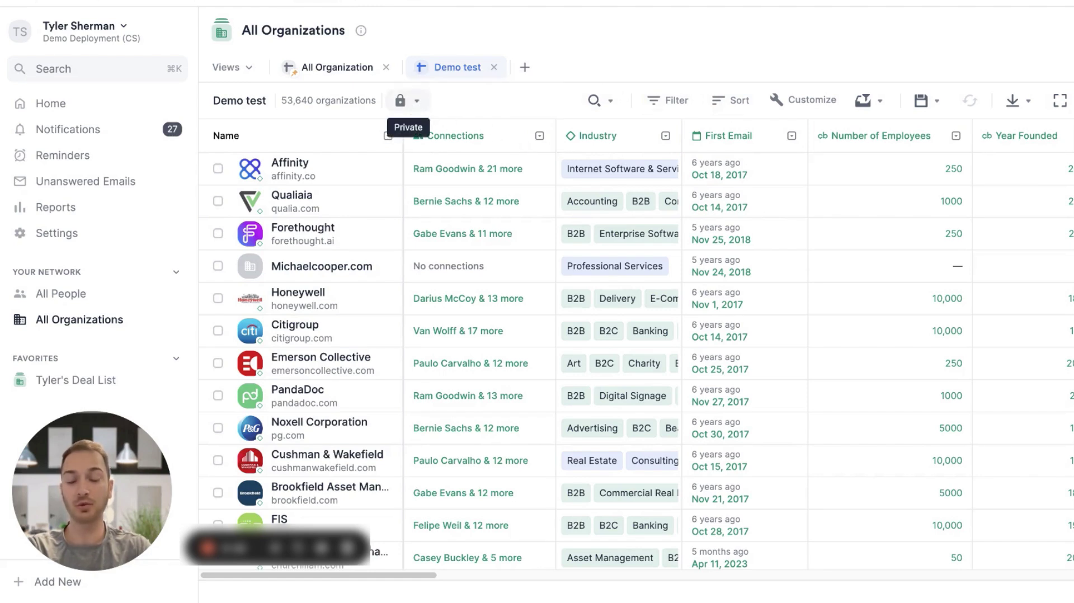
- Change Demo test from Private to Shared and turn on Allow others to configure view
click(408, 101)
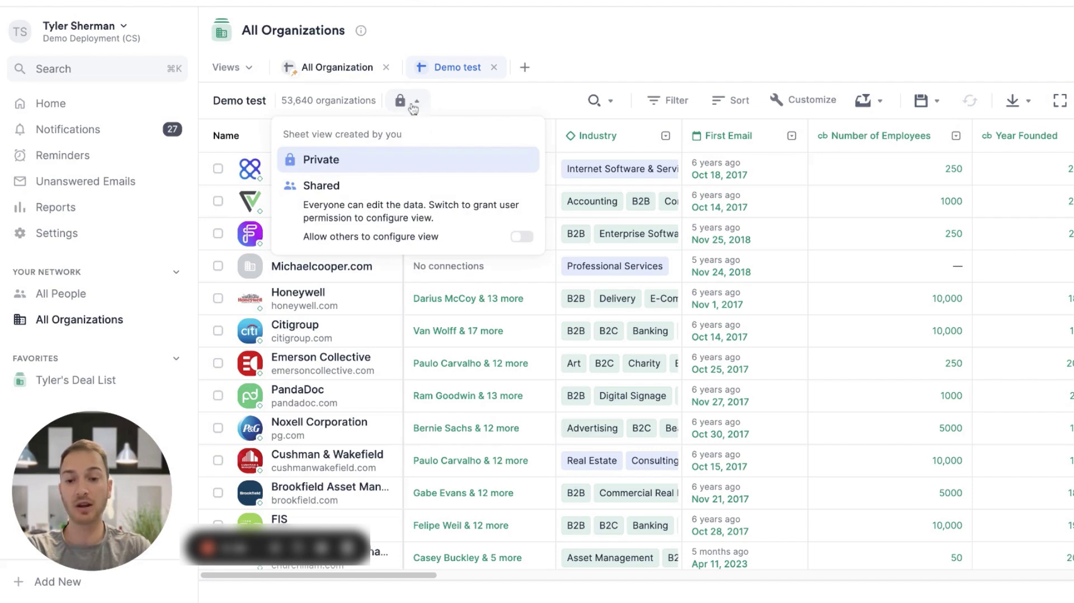
click(361, 201)
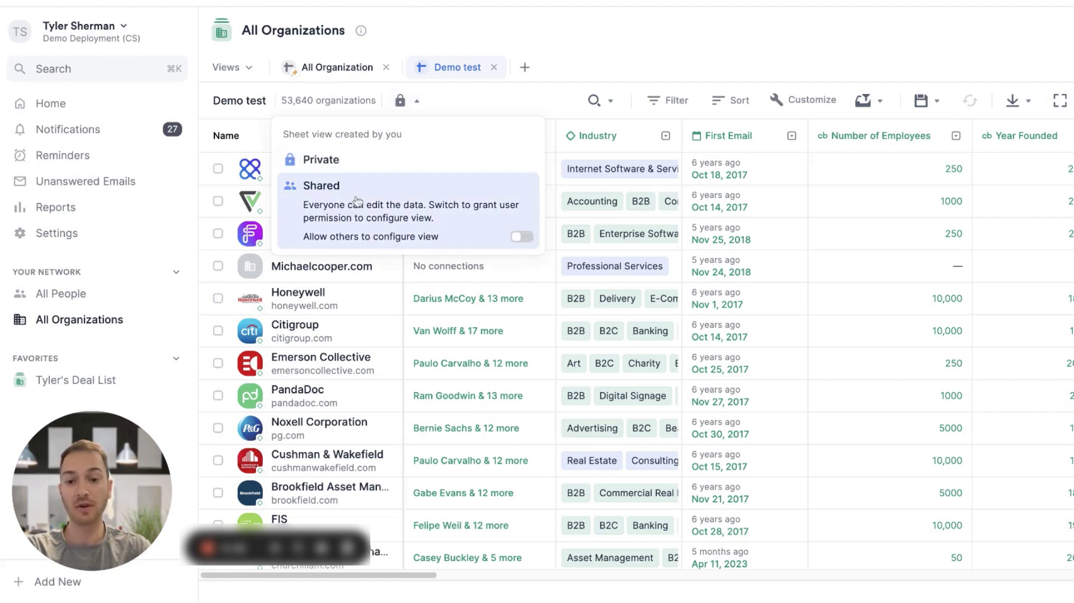
click(524, 239)
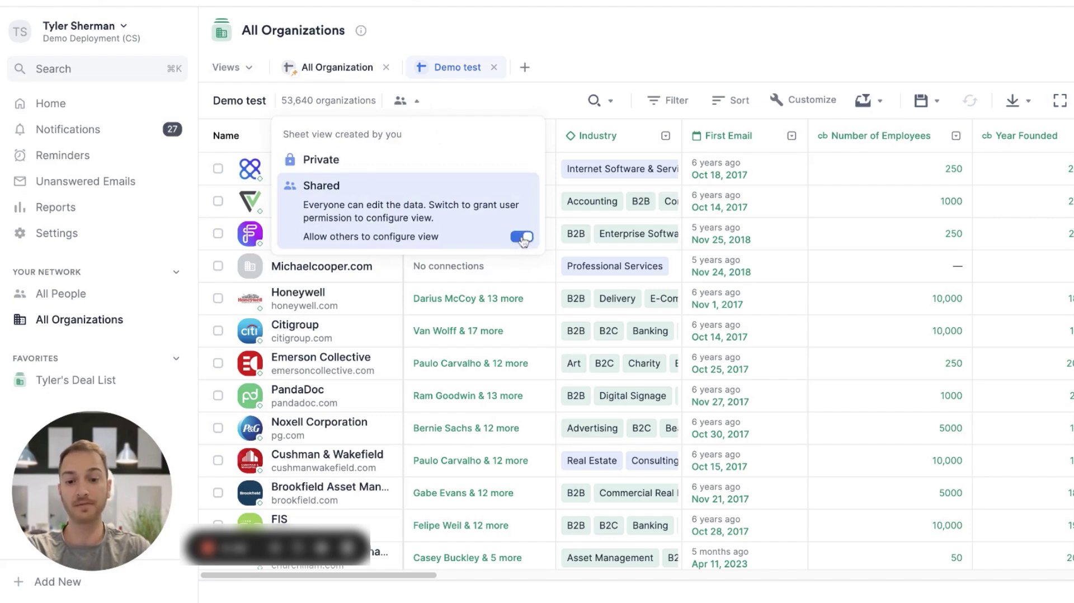
click(596, 65)
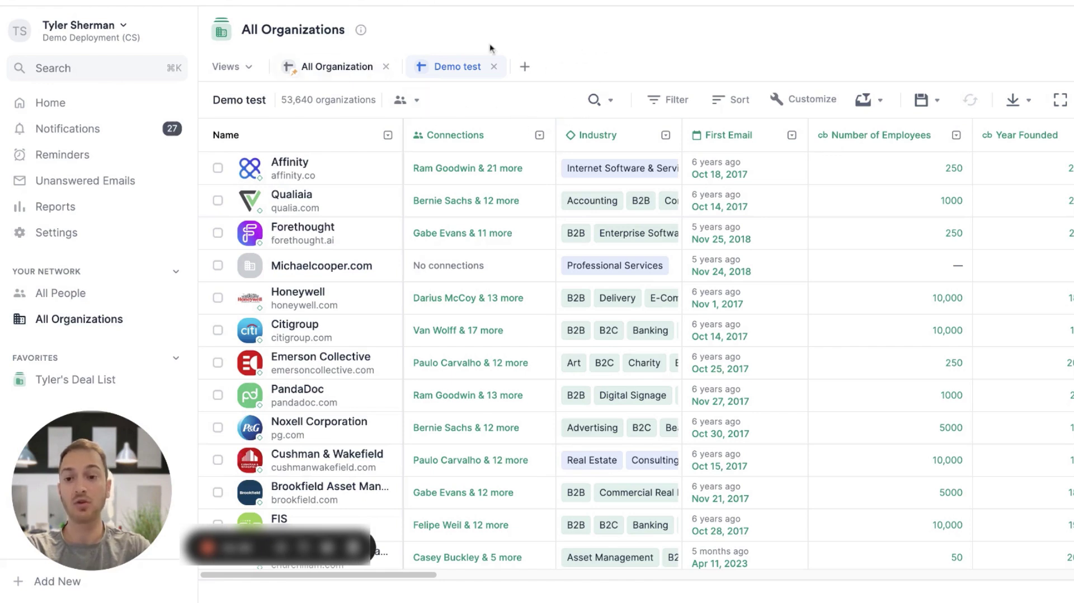
click(243, 70)
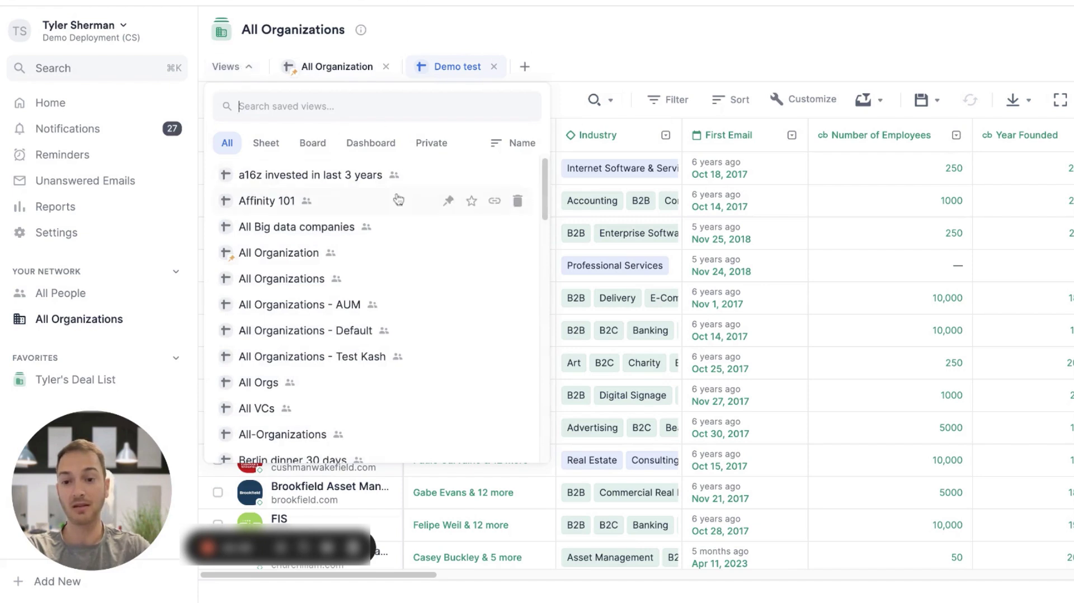
scroll(352, 216, down, 4)
scroll(353, 216, down, 9)
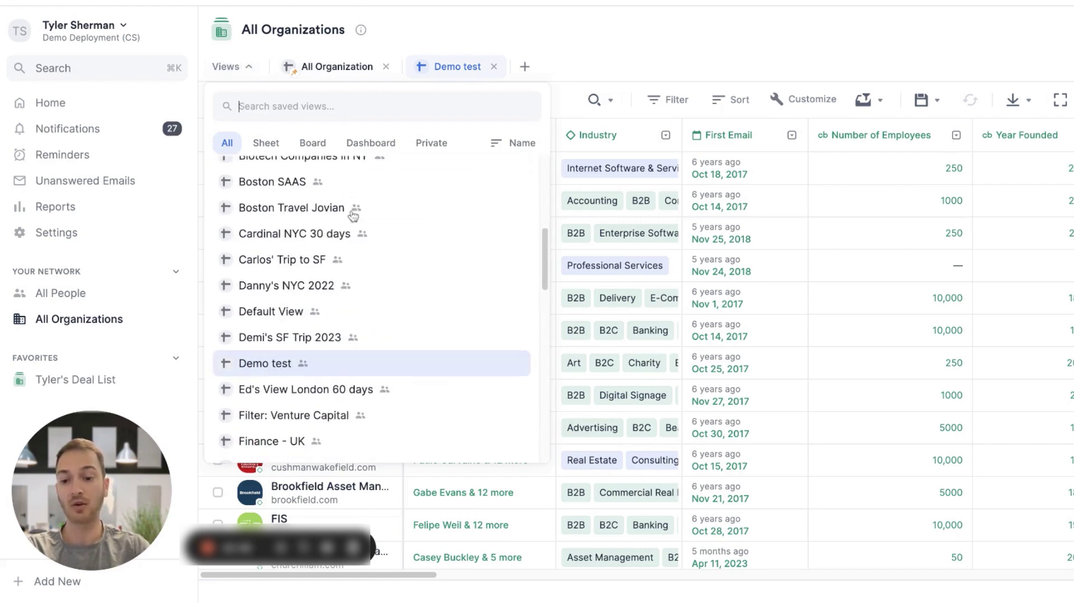
scroll(352, 218, down, 1)
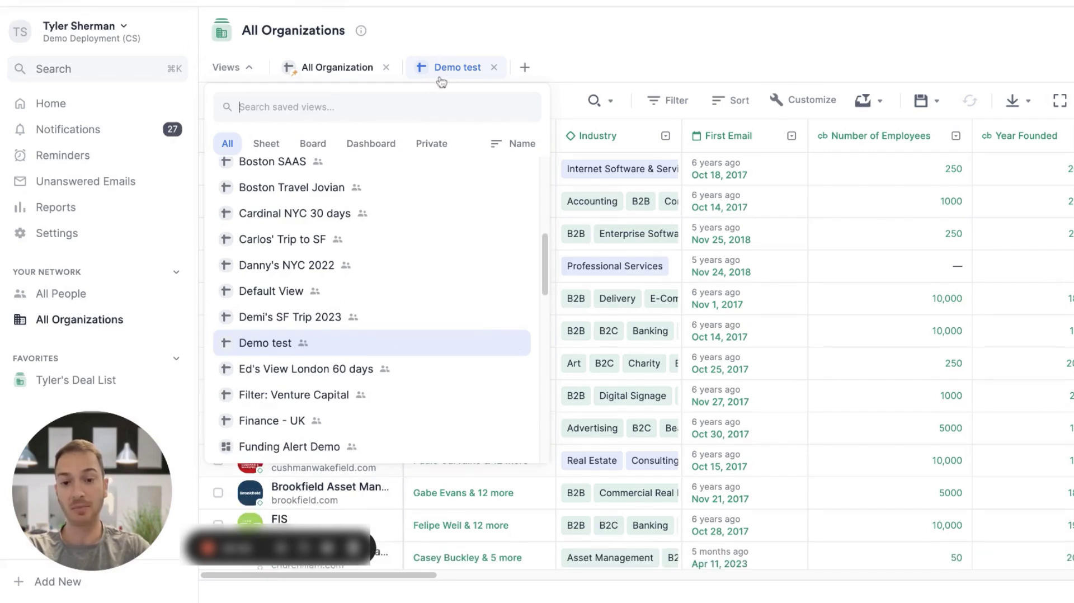
mouse_move(422, 344)
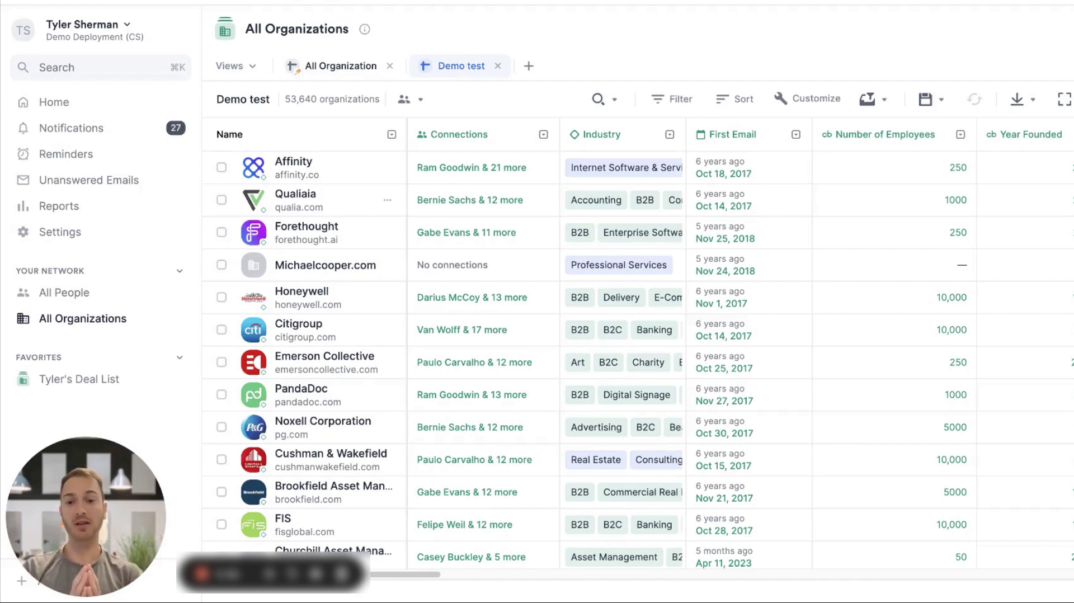
- Search for 'Affinity' and open the Affinity organization's profile, scrolling through its activity
key(super+k)
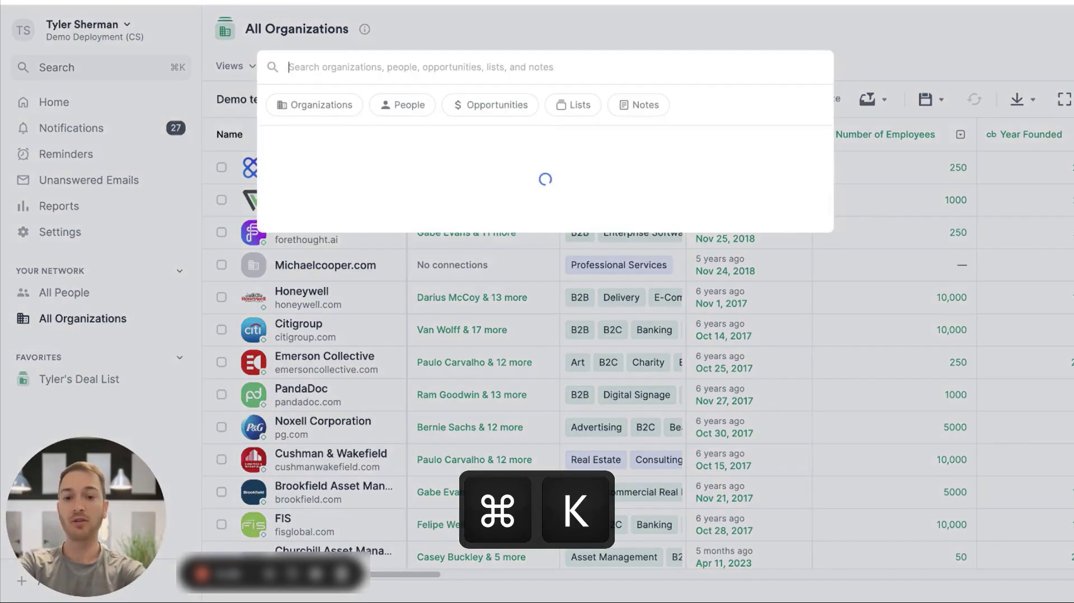
text(Aff)
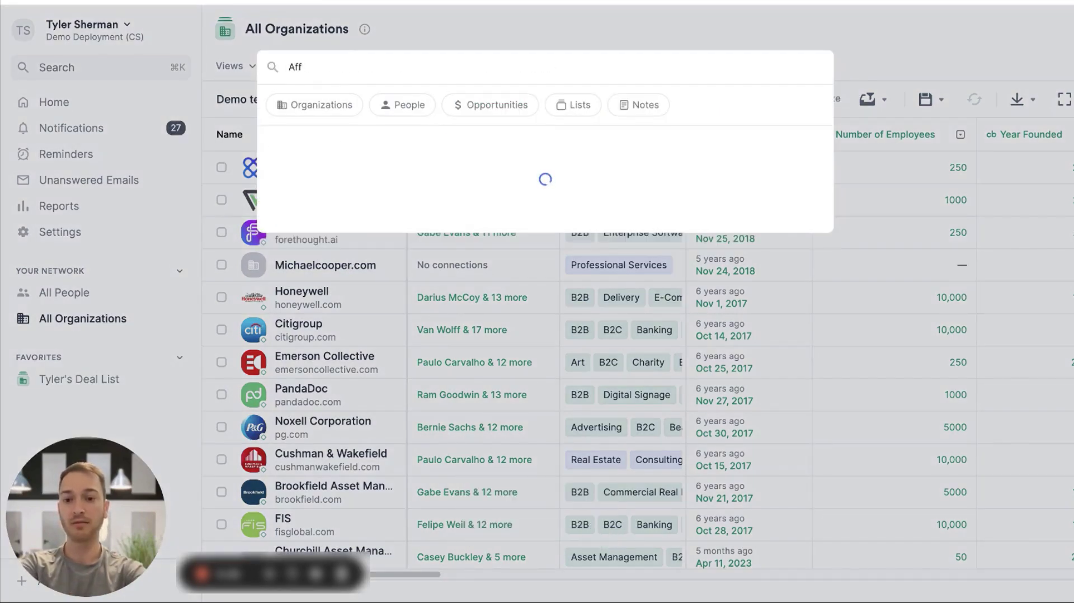
text(inity)
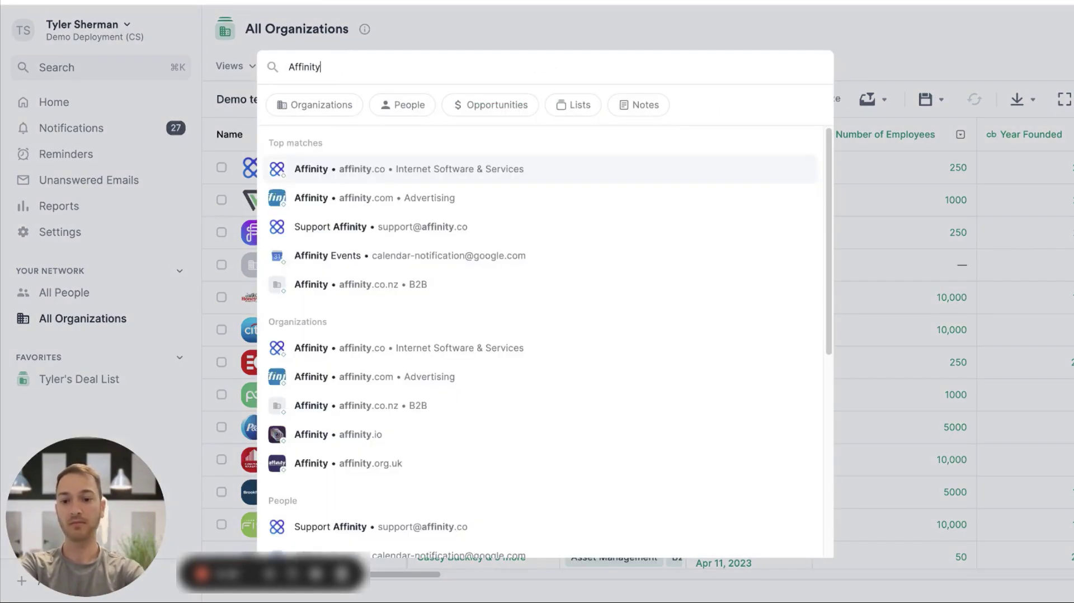
click(425, 173)
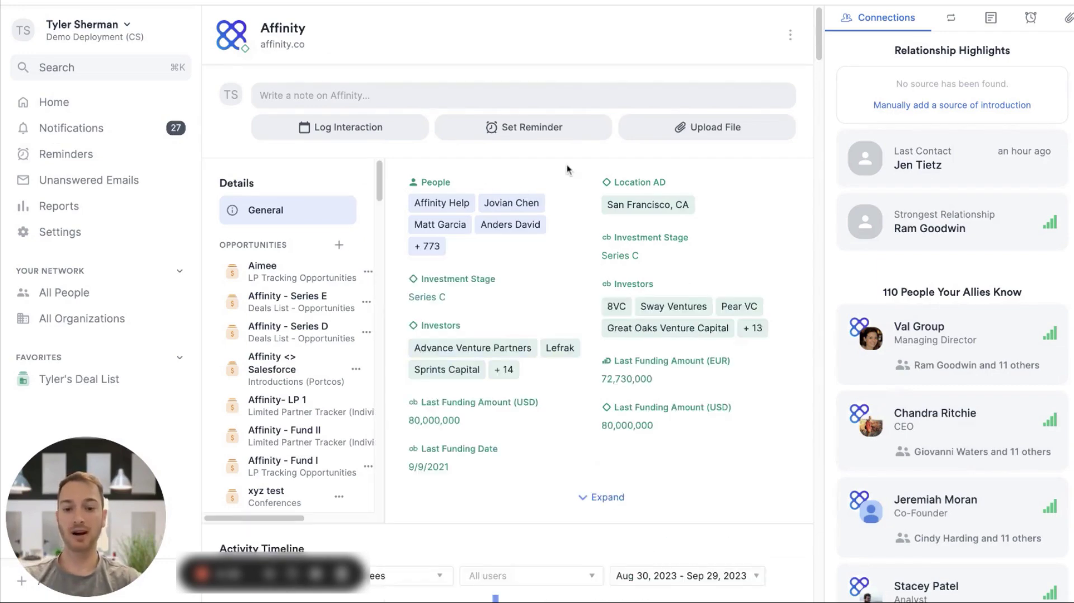
scroll(568, 169, down, 3)
scroll(570, 202, down, 6)
scroll(572, 229, down, 1)
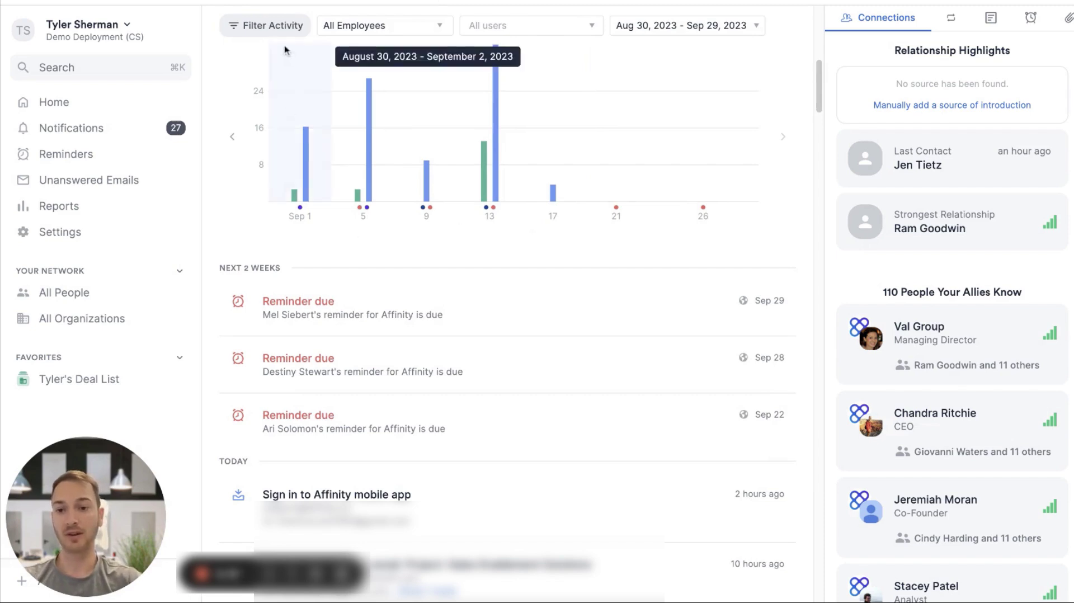
- Inspect the Filter Activity and All users dropdowns without changing them, then scroll further down
click(285, 24)
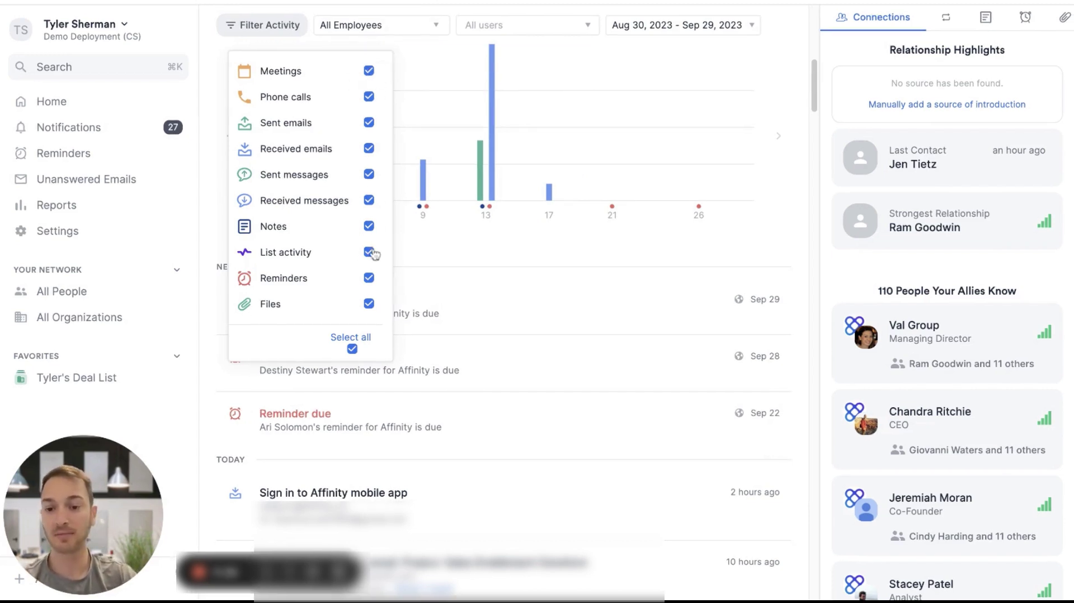
click(405, 40)
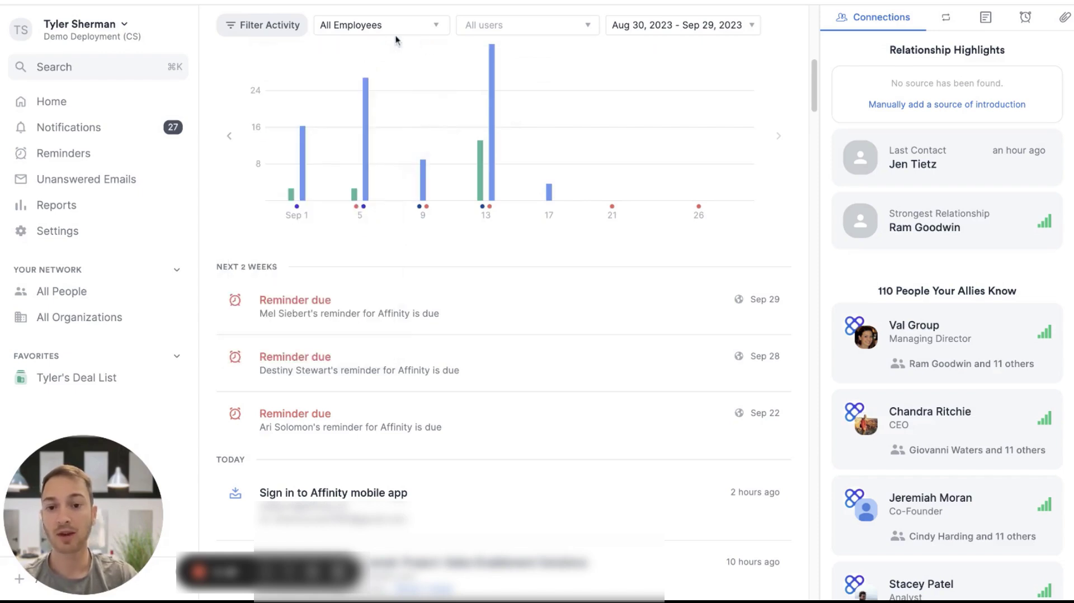
click(480, 27)
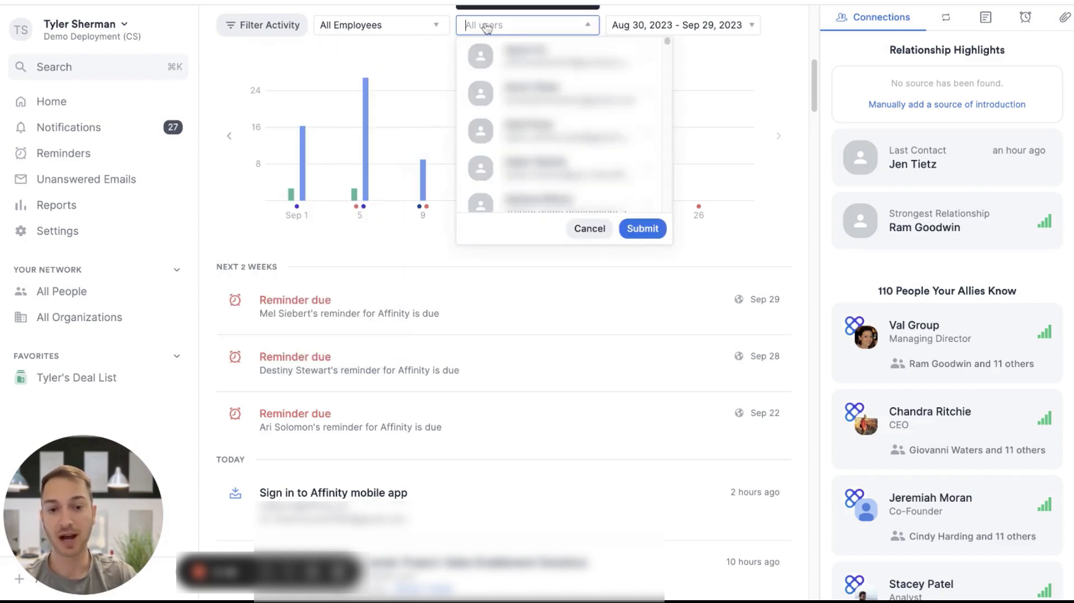
click(778, 34)
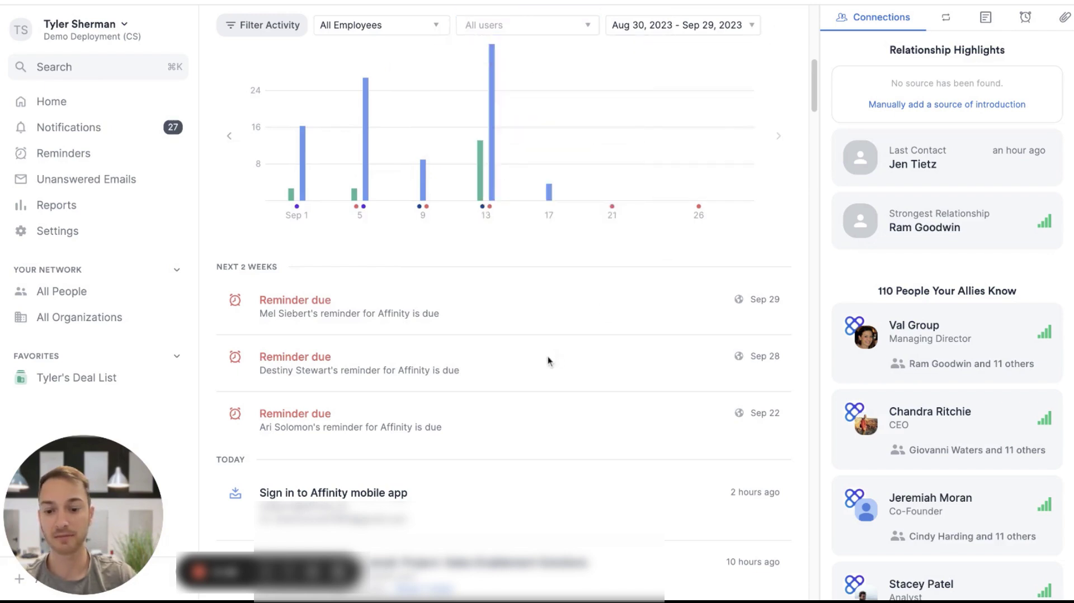
scroll(549, 362, down, 1)
scroll(549, 362, down, 5)
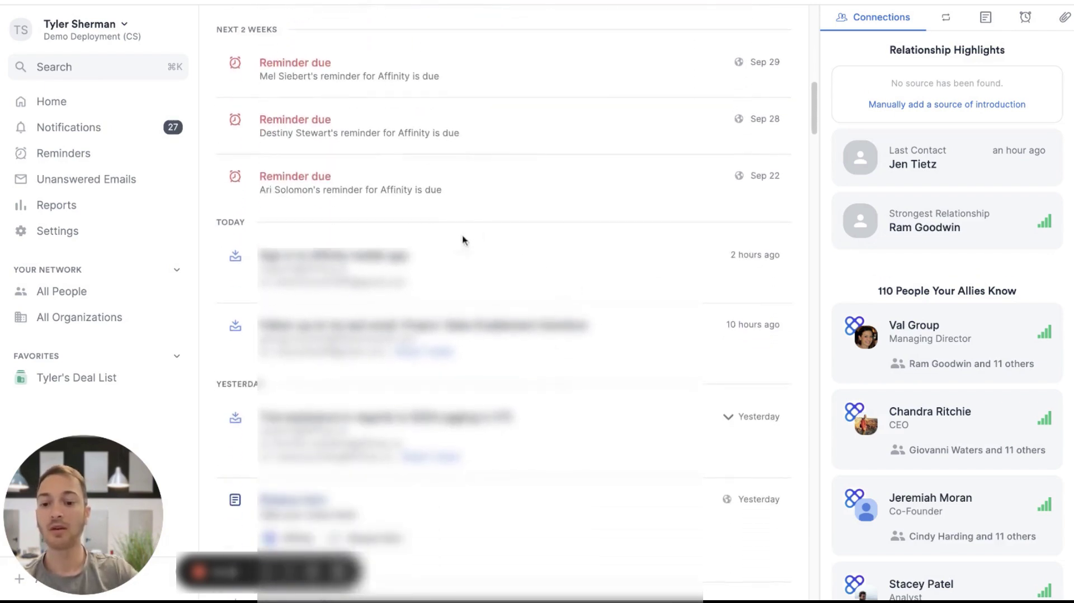
- Scroll the Email Accounts settings page to review the connected Gmail account
scroll(504, 314, down, 2)
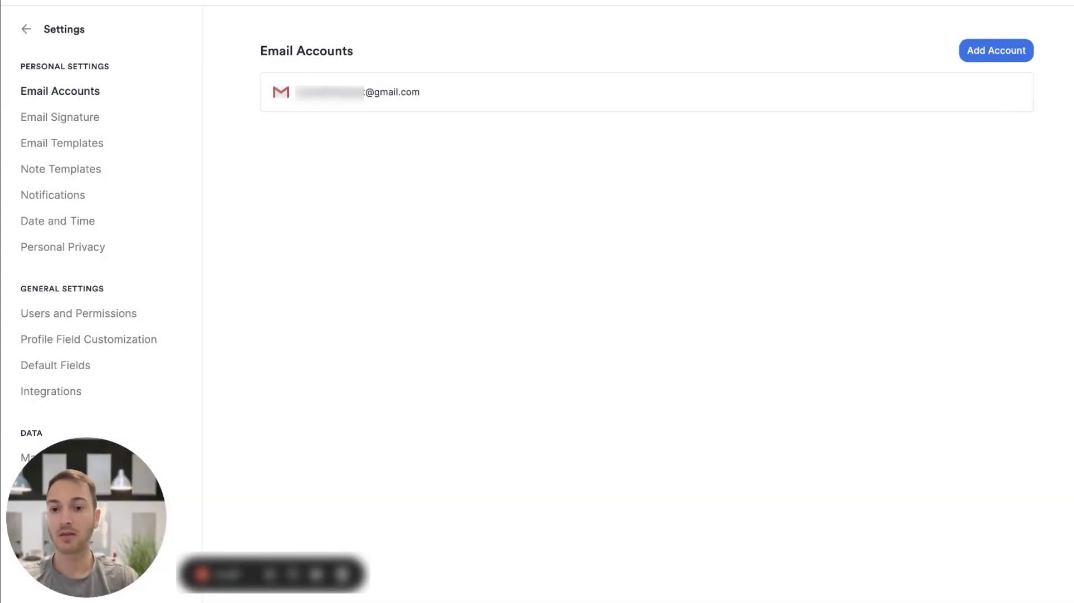
- In Personal Privacy, try the hide, subjects-only and share-all options, ending on Hidden Contacts
click(102, 248)
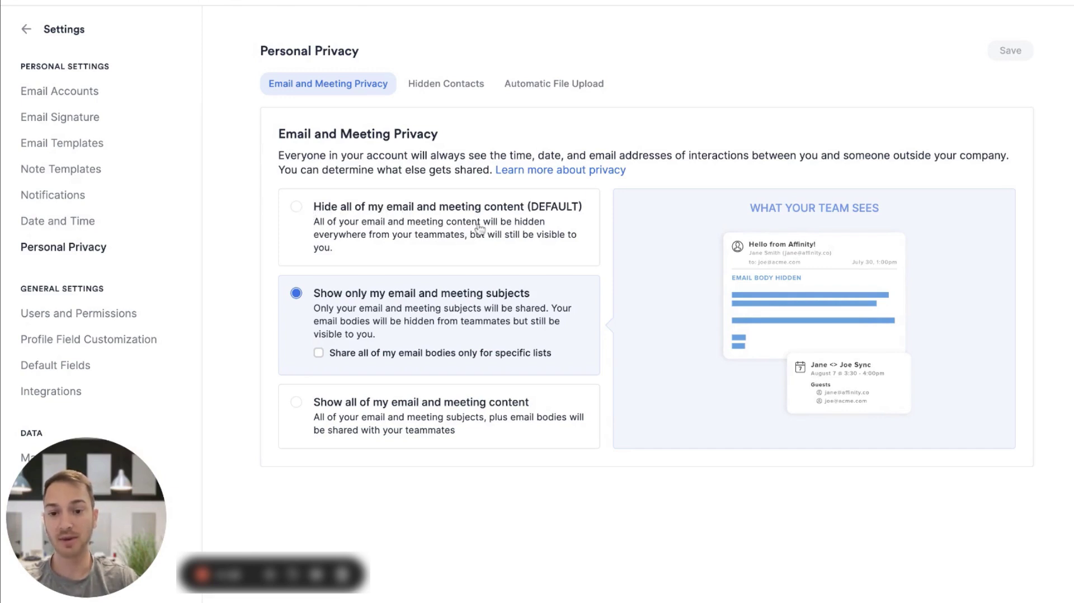
click(394, 225)
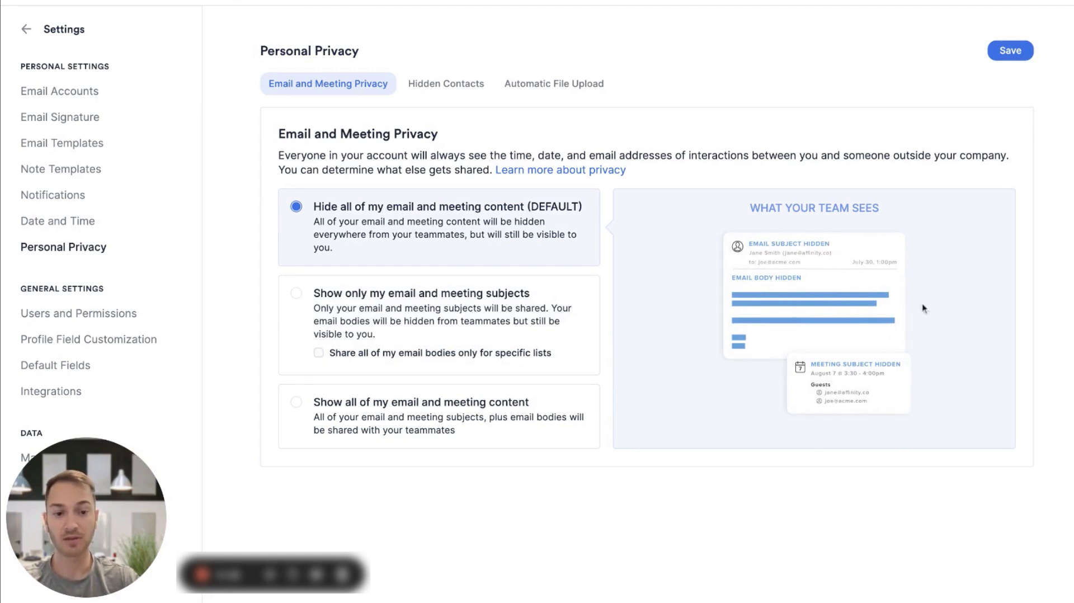
click(452, 316)
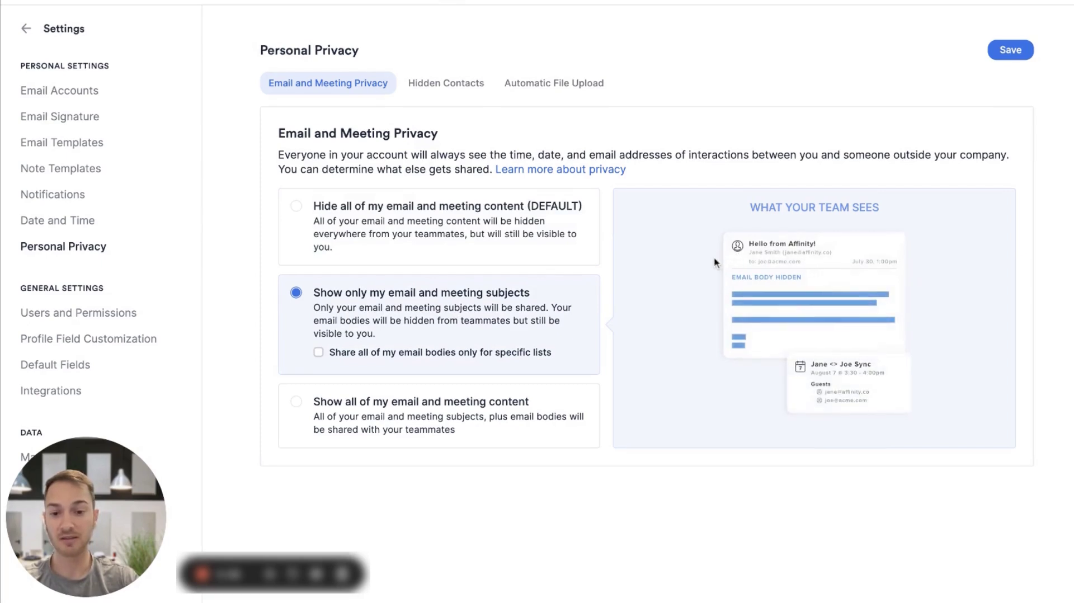
click(352, 403)
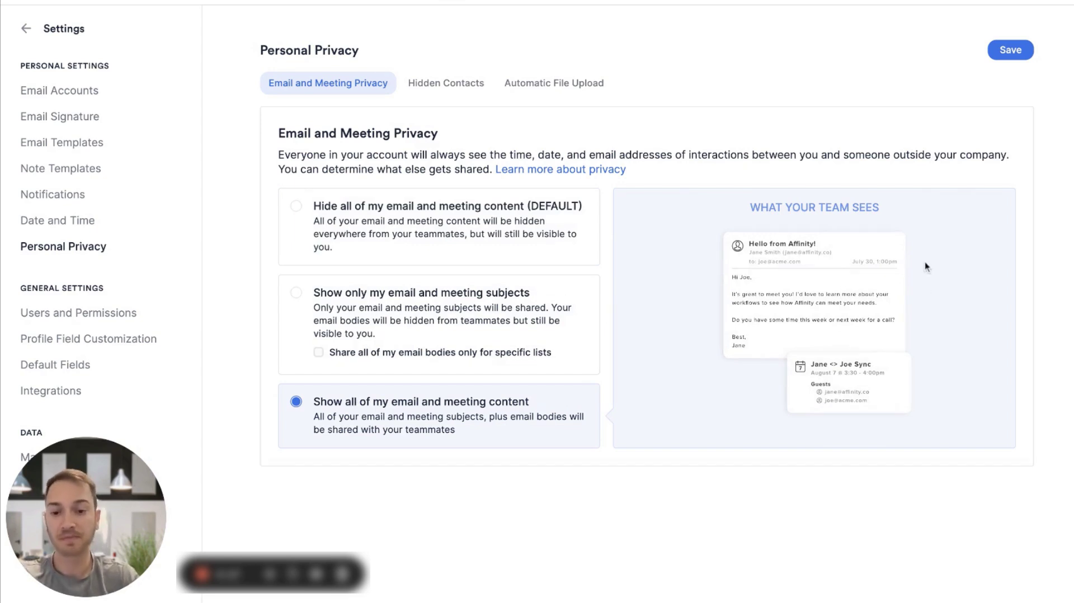
click(464, 84)
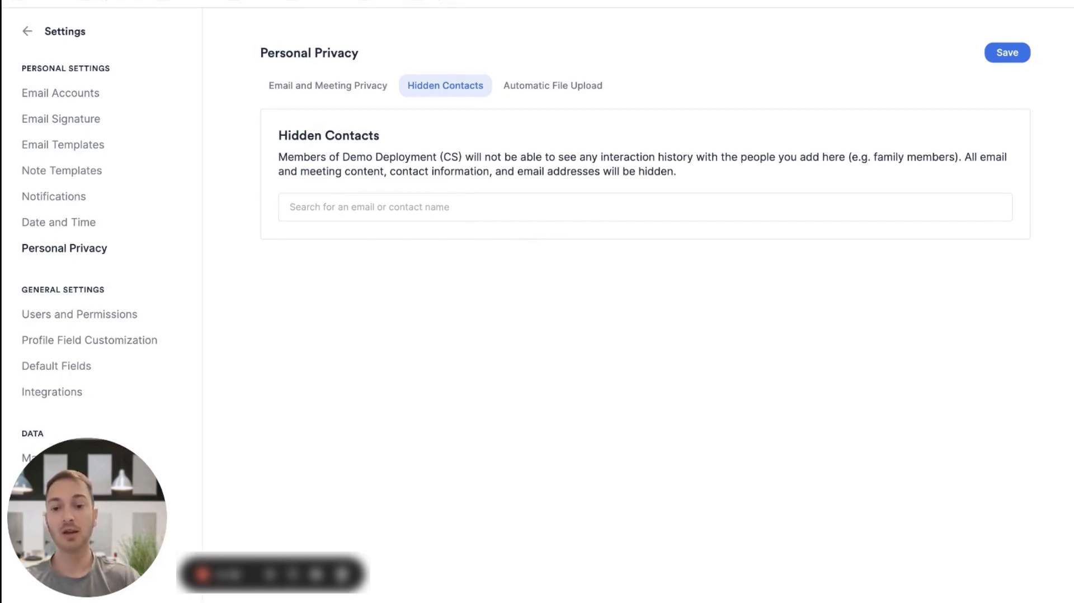
- Focus the contact search box, then switch to the Automatic File Upload tab
click(336, 220)
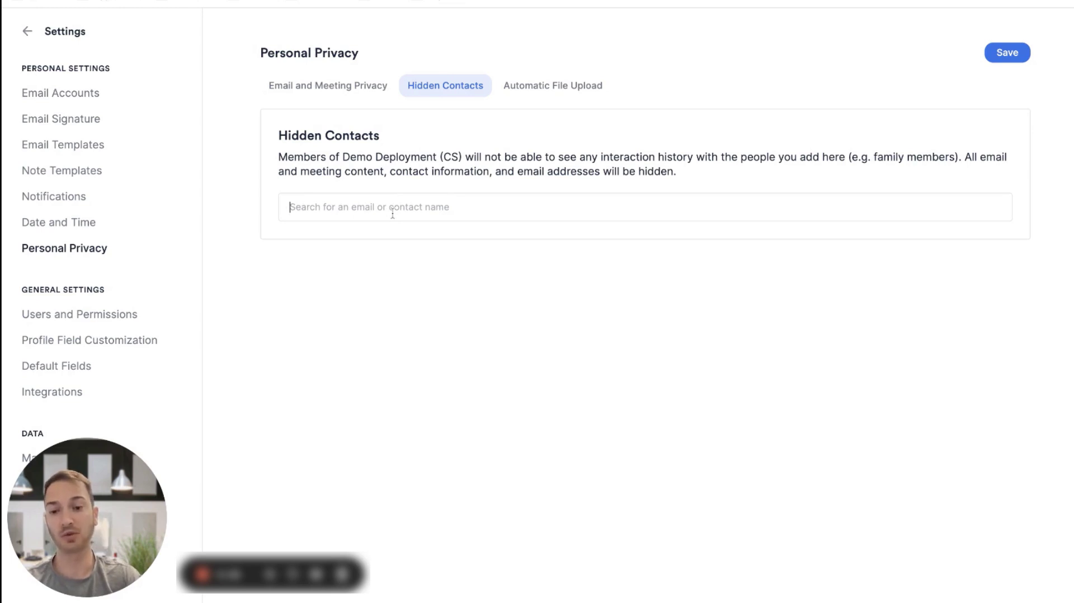
click(551, 86)
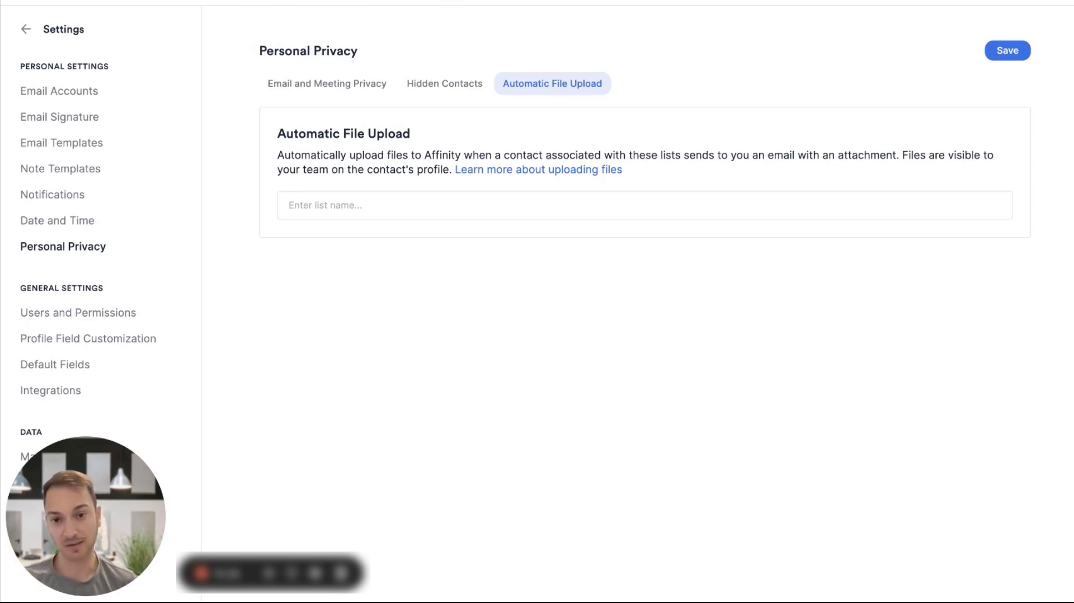
- Select the list name field for automatic uploads, then go to Notifications settings
click(348, 199)
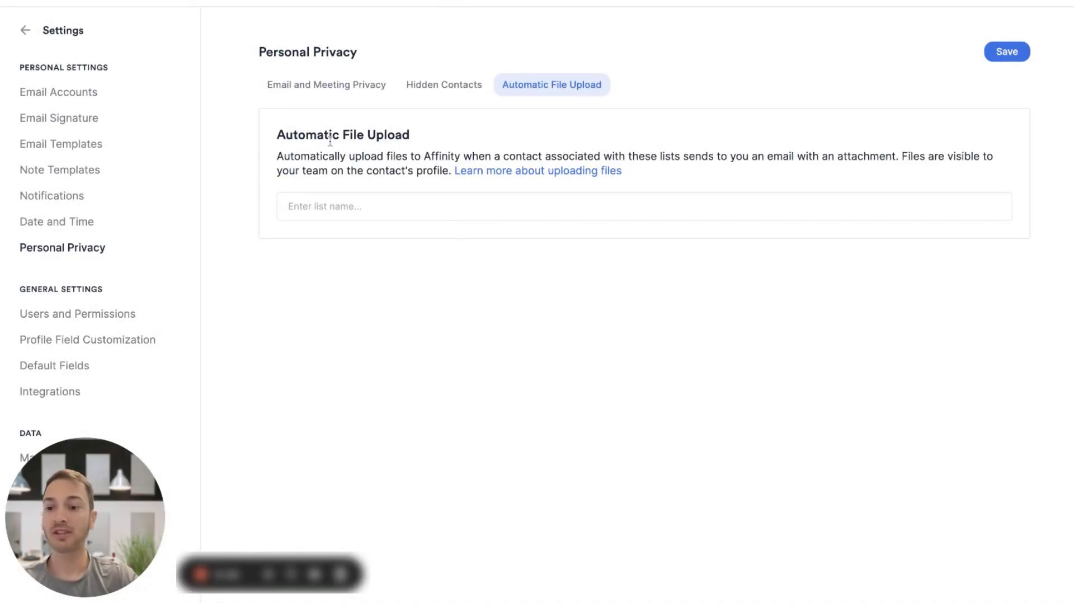
click(74, 209)
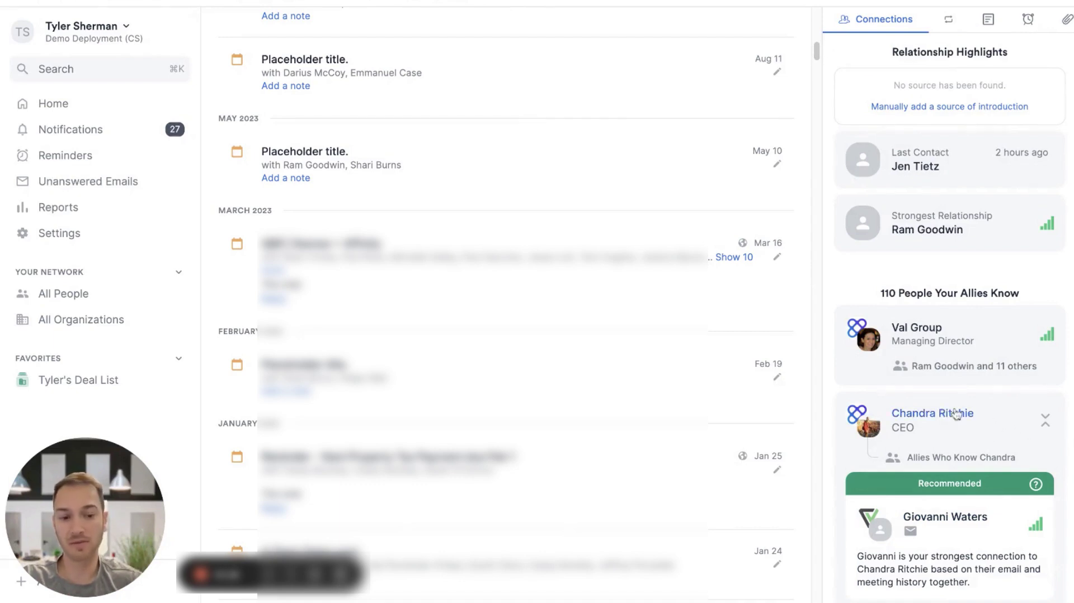
mouse_move(769, 373)
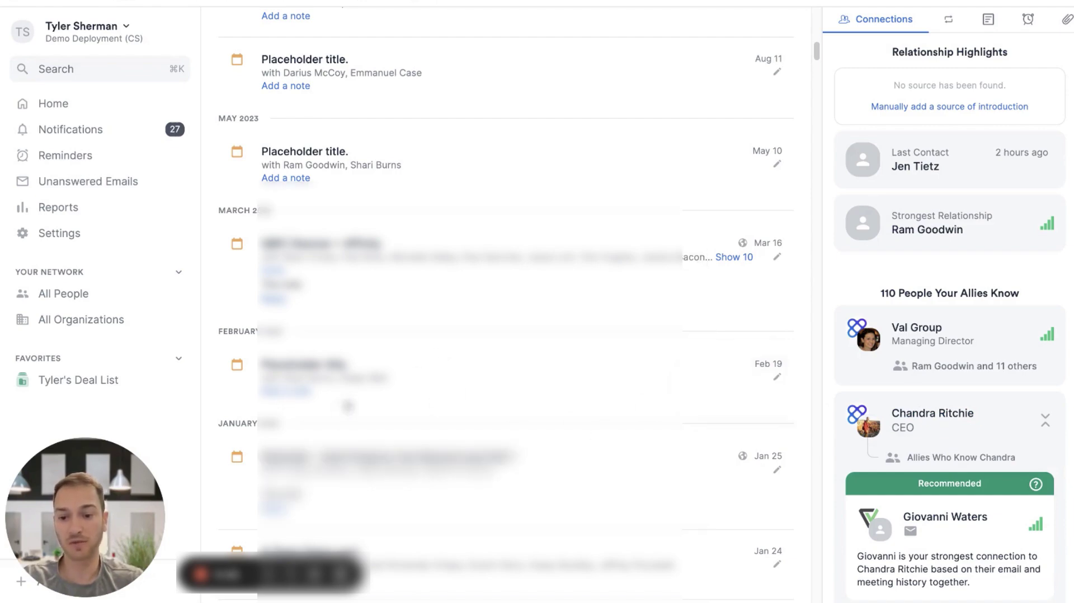
click(297, 391)
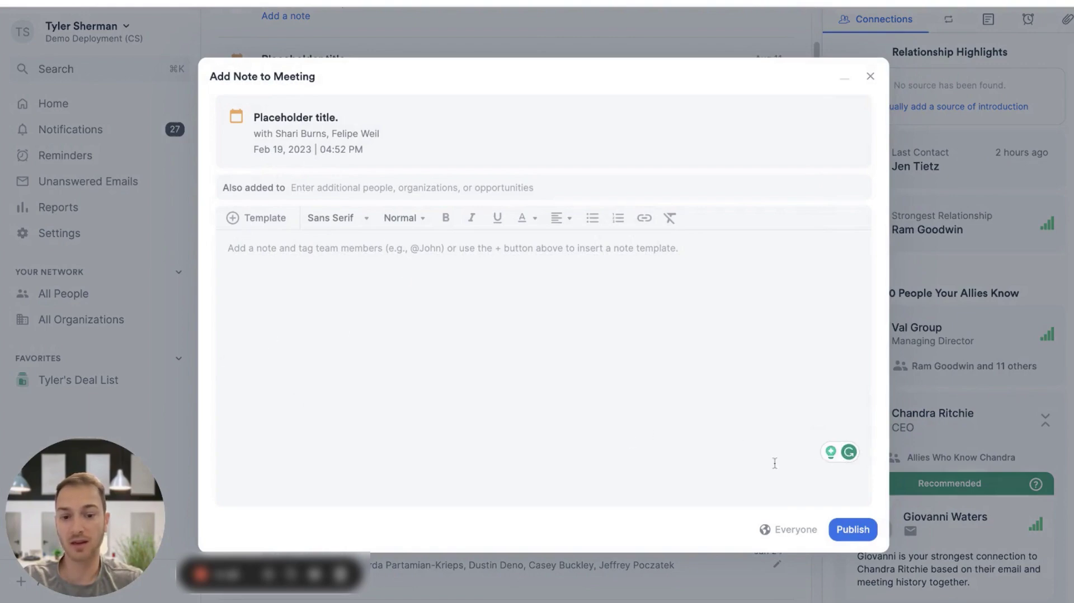
click(871, 76)
scroll(631, 386, up, 5)
scroll(631, 386, up, 3)
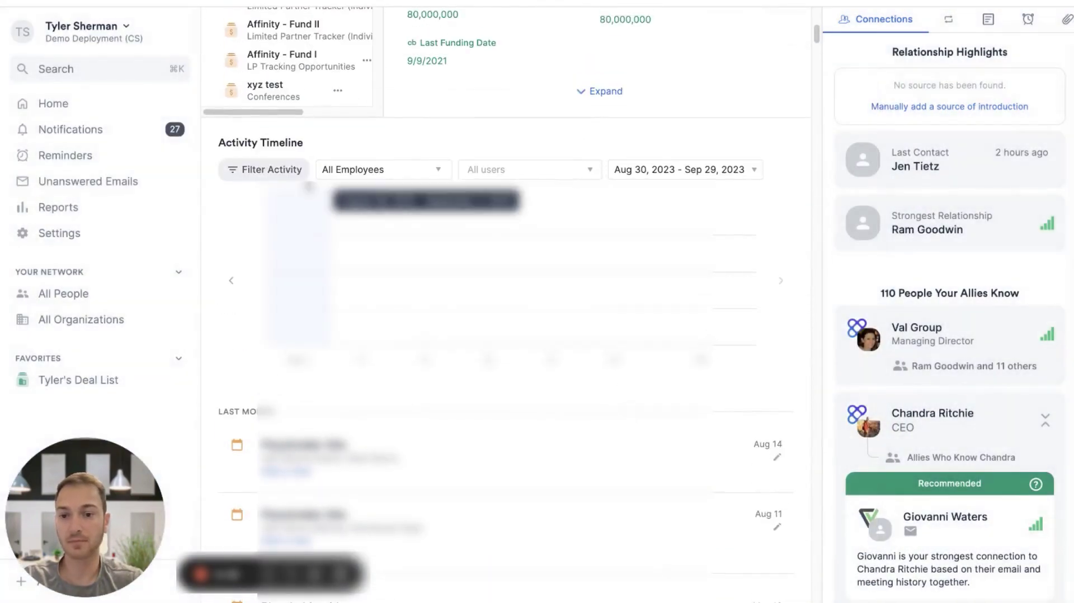
click(265, 170)
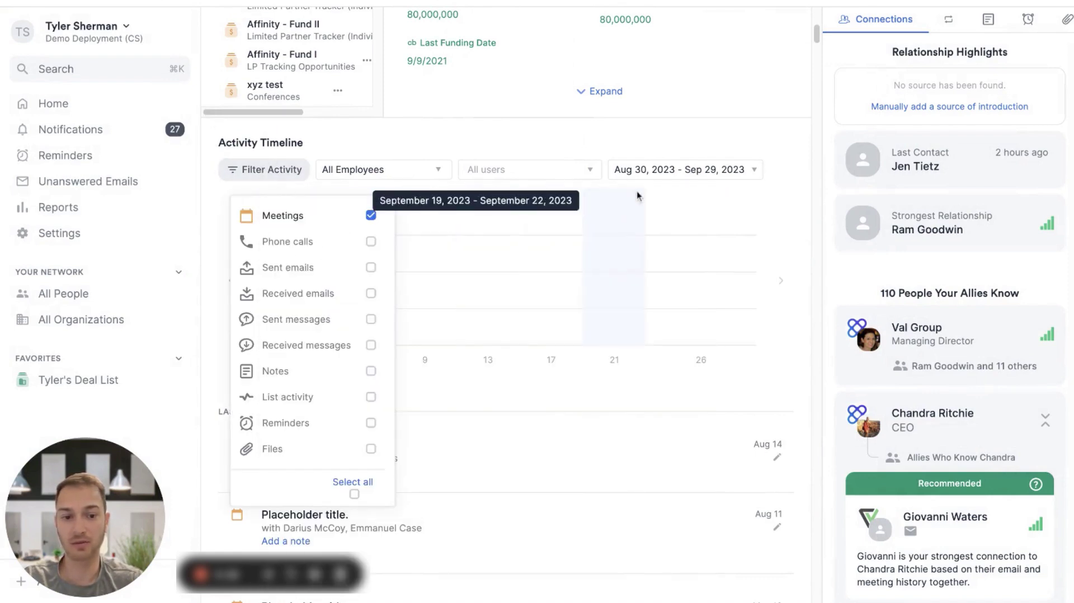
click(743, 143)
scroll(750, 313, up, 7)
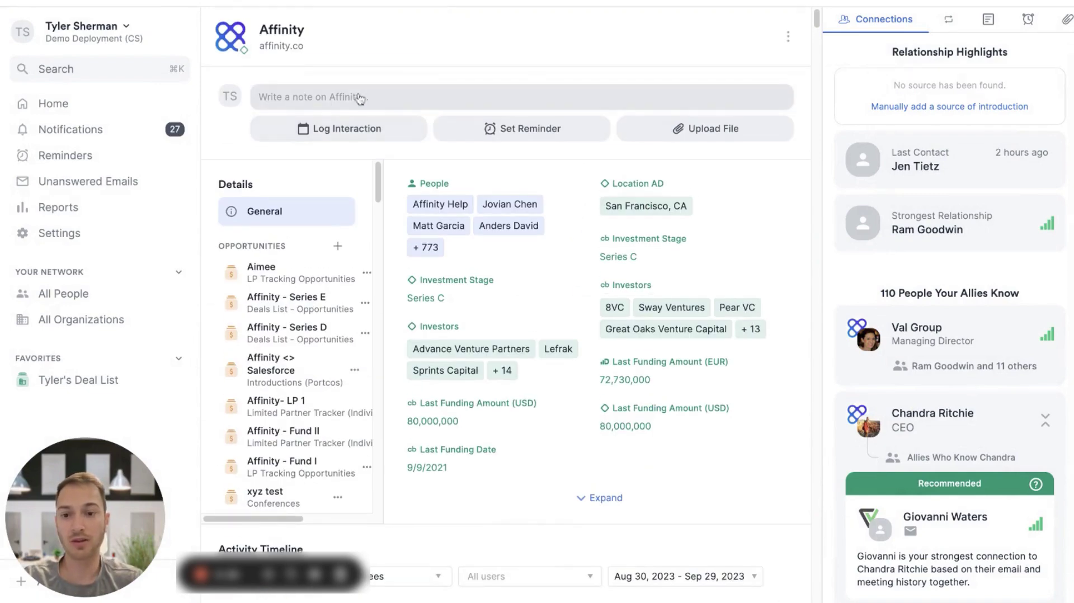
click(360, 98)
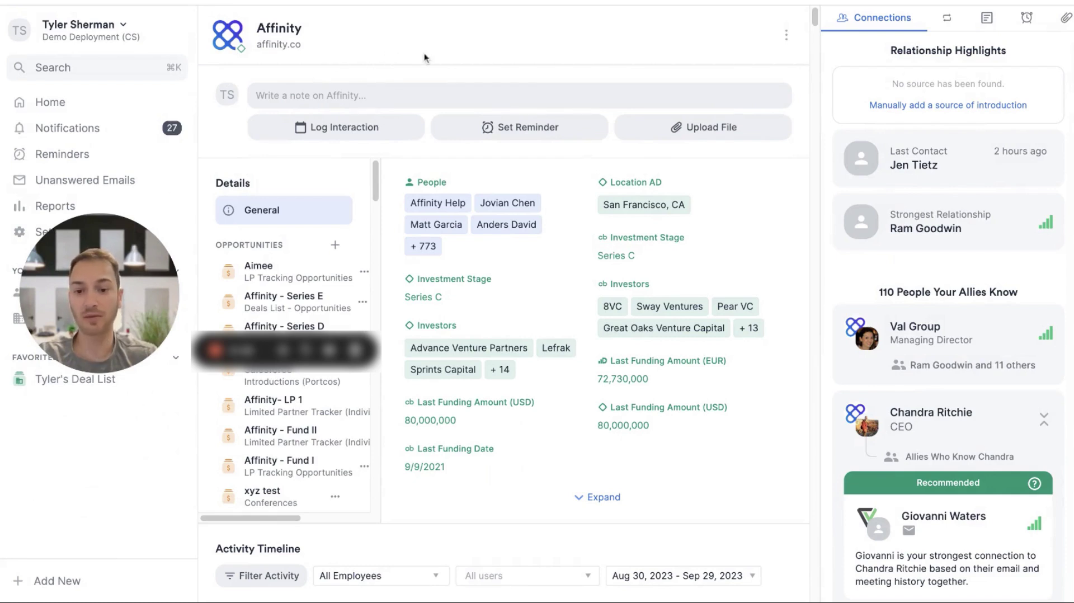
click(51, 581)
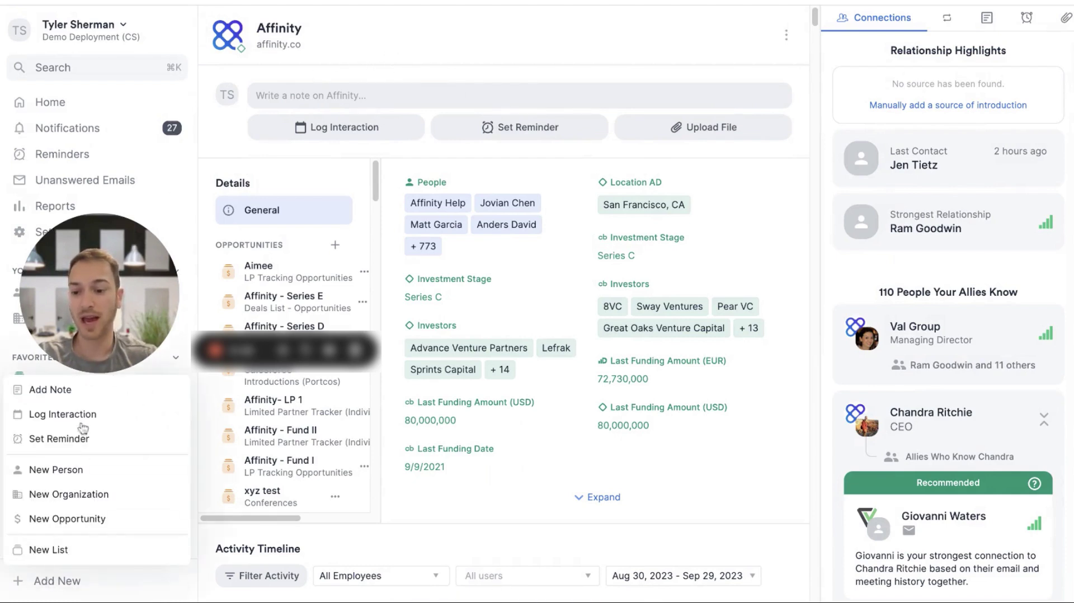
click(73, 394)
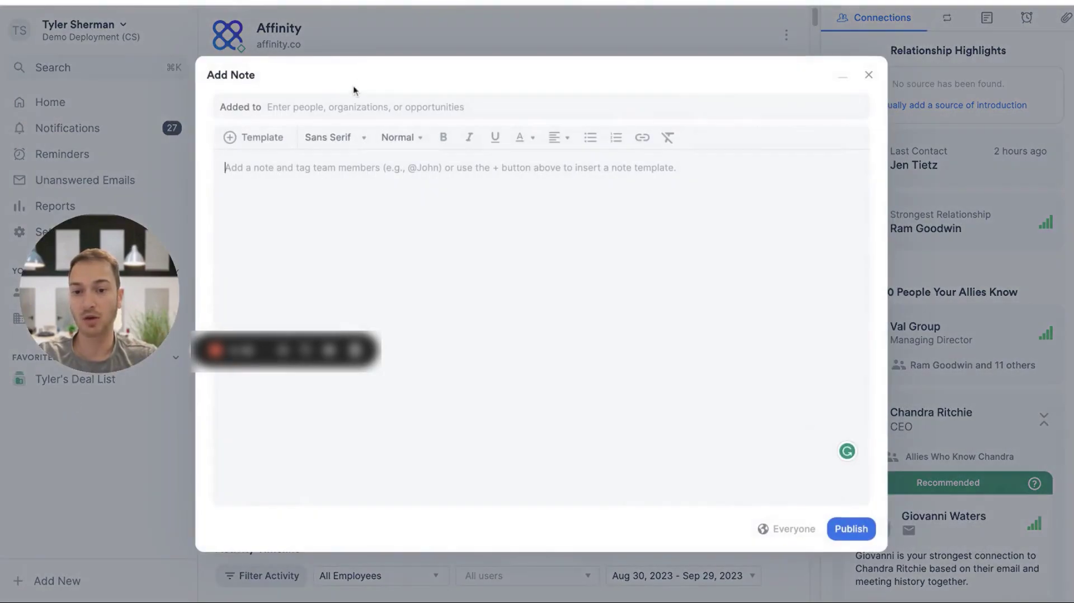
click(345, 106)
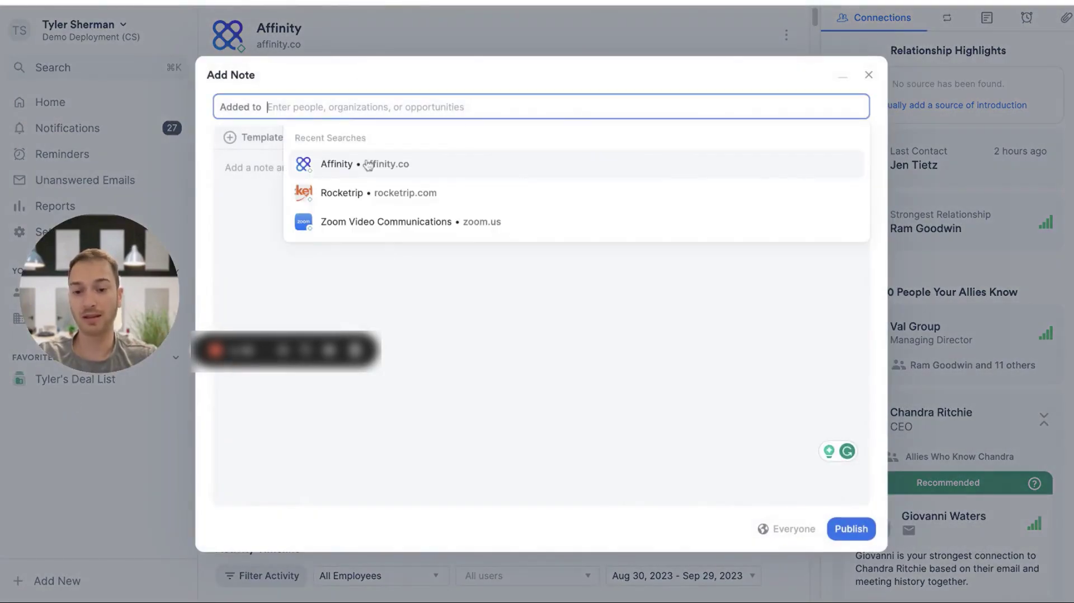
click(371, 165)
click(372, 192)
click(364, 222)
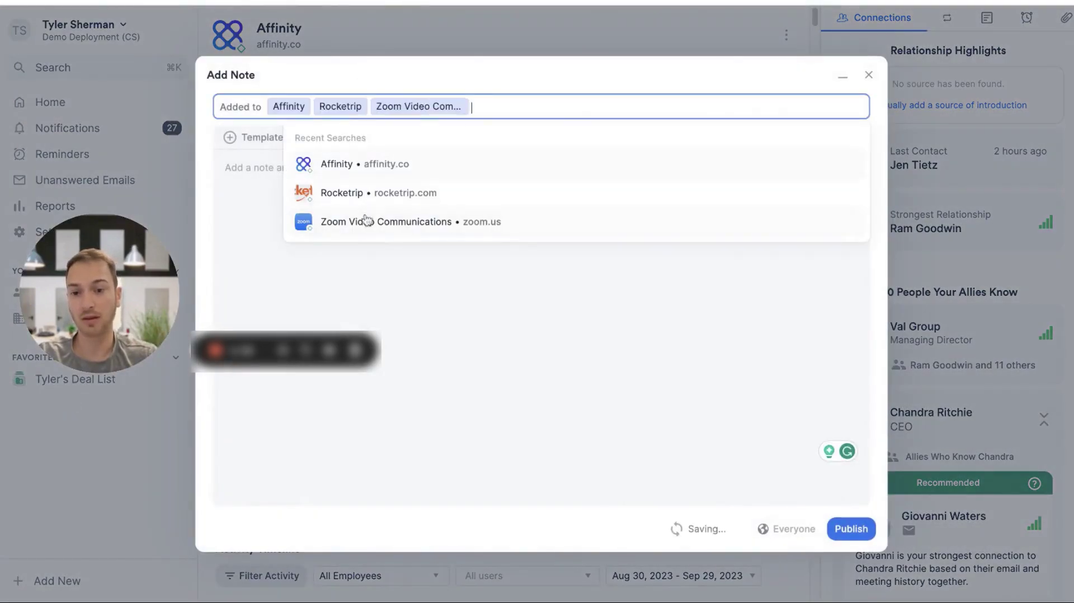
text(Ty)
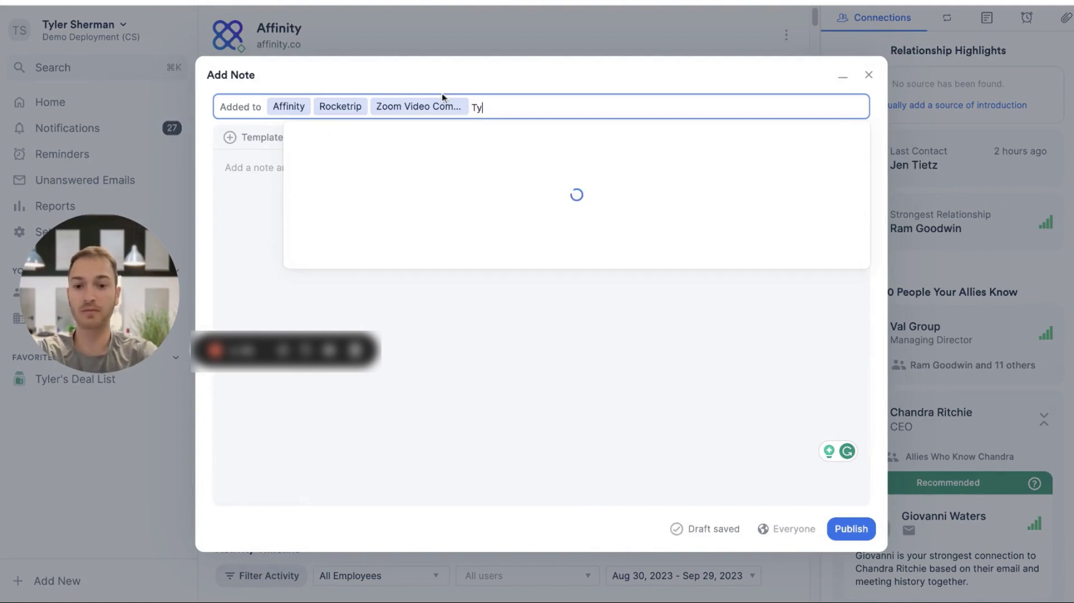
click(413, 204)
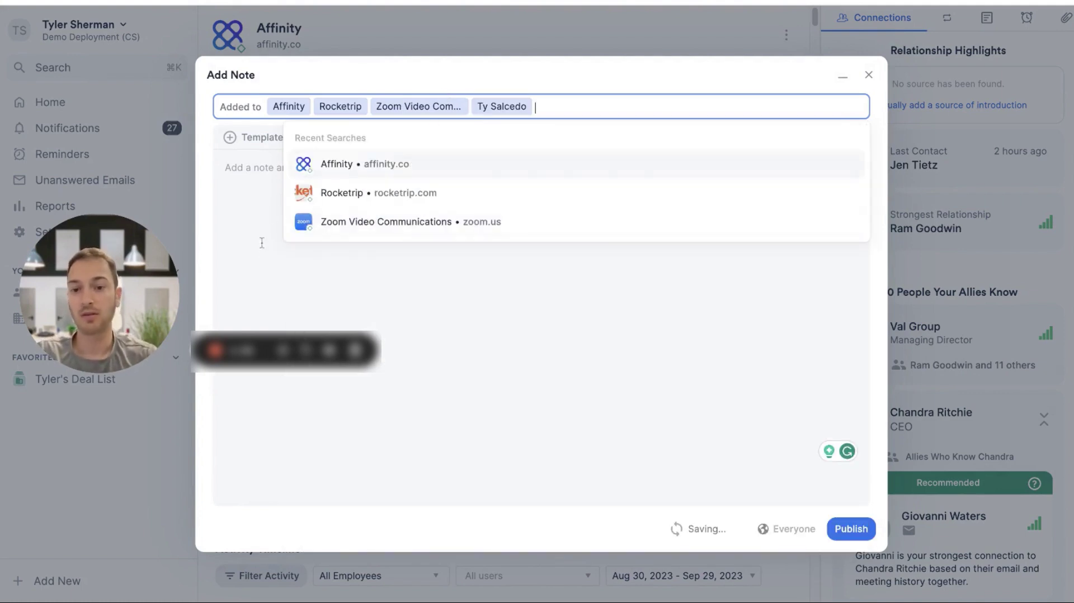
click(311, 130)
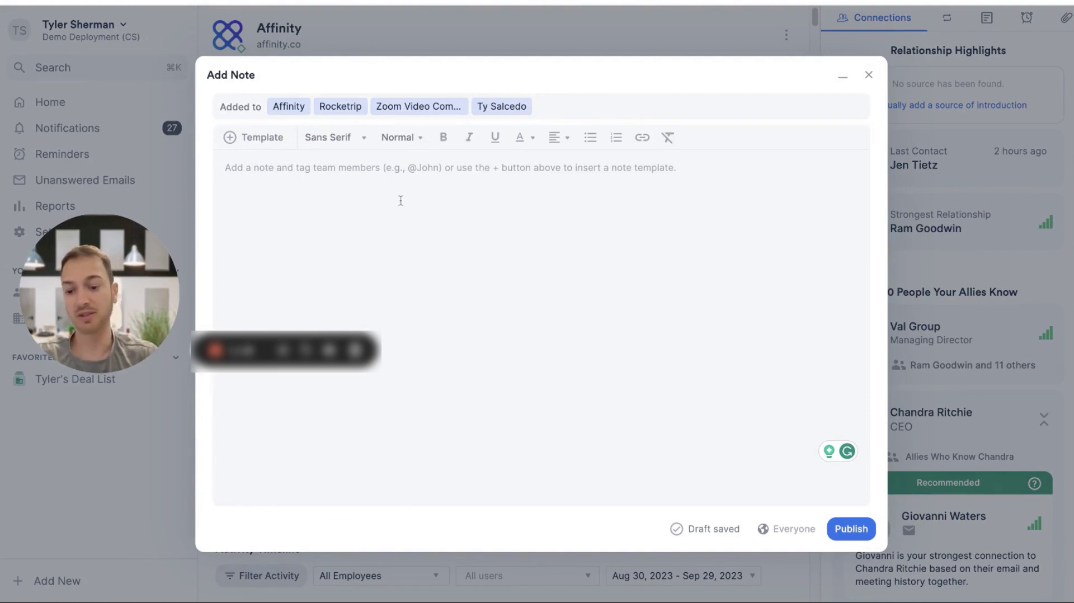
text(@)
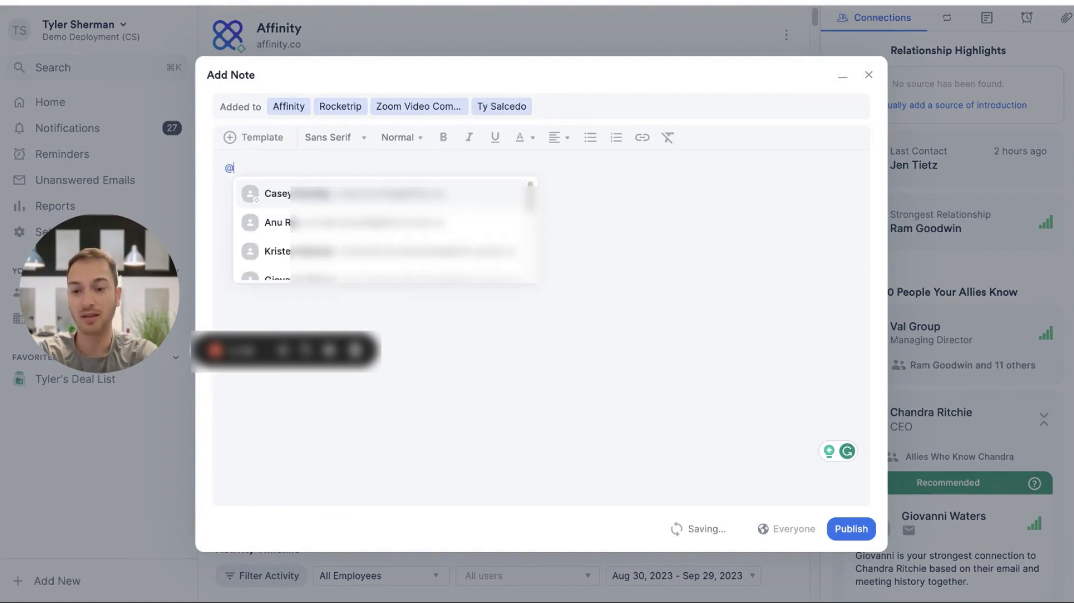
text(ram)
key(Return)
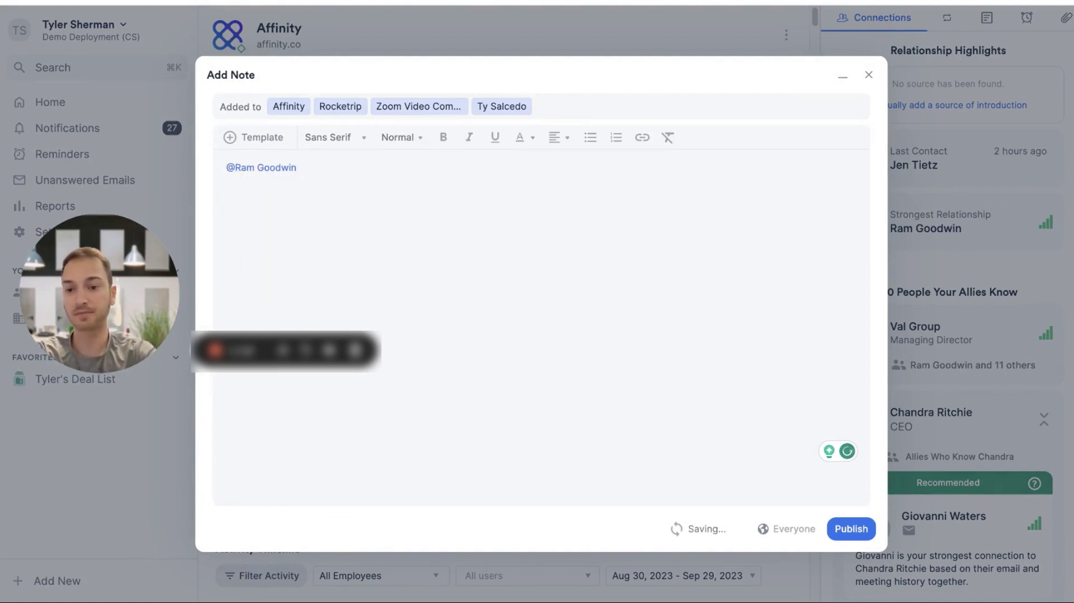
text(the note is here)
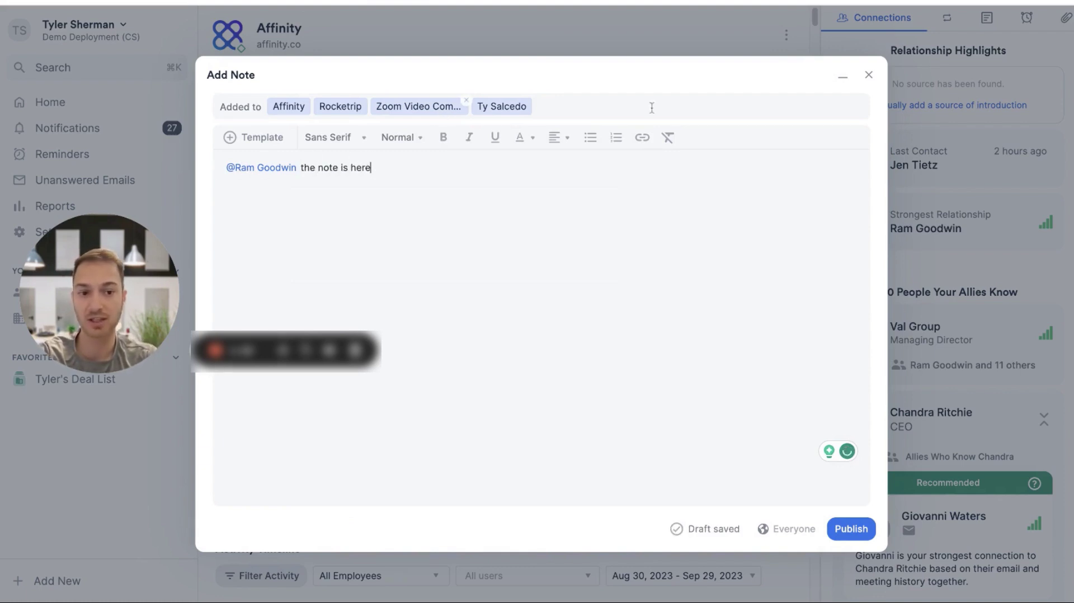
click(875, 83)
click(619, 379)
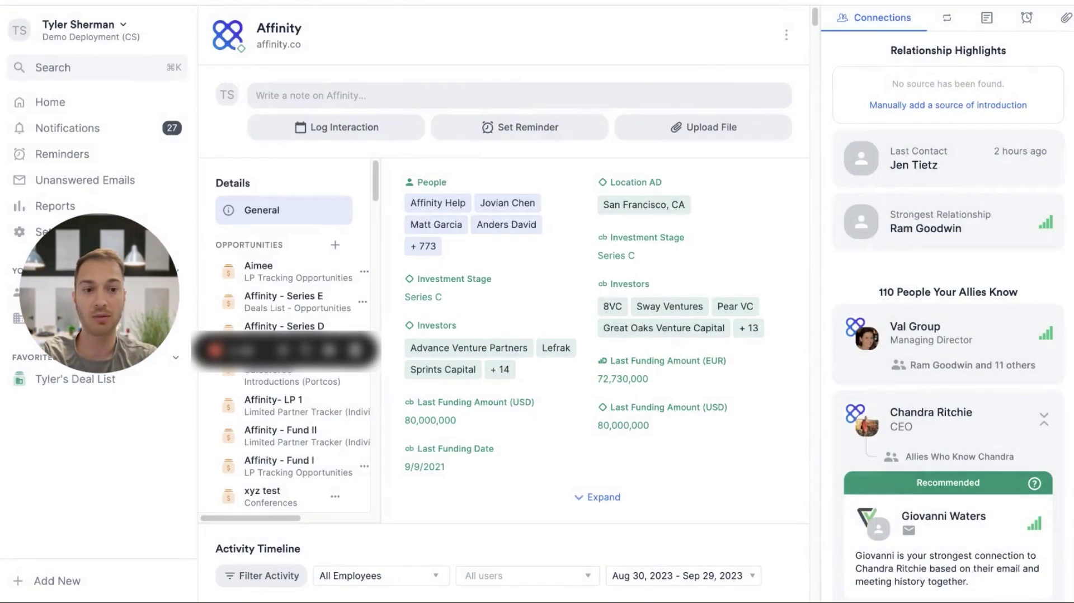
- Reply 'Action item' to the 'Take your notes here!' note in the organization's Notes panel
click(989, 17)
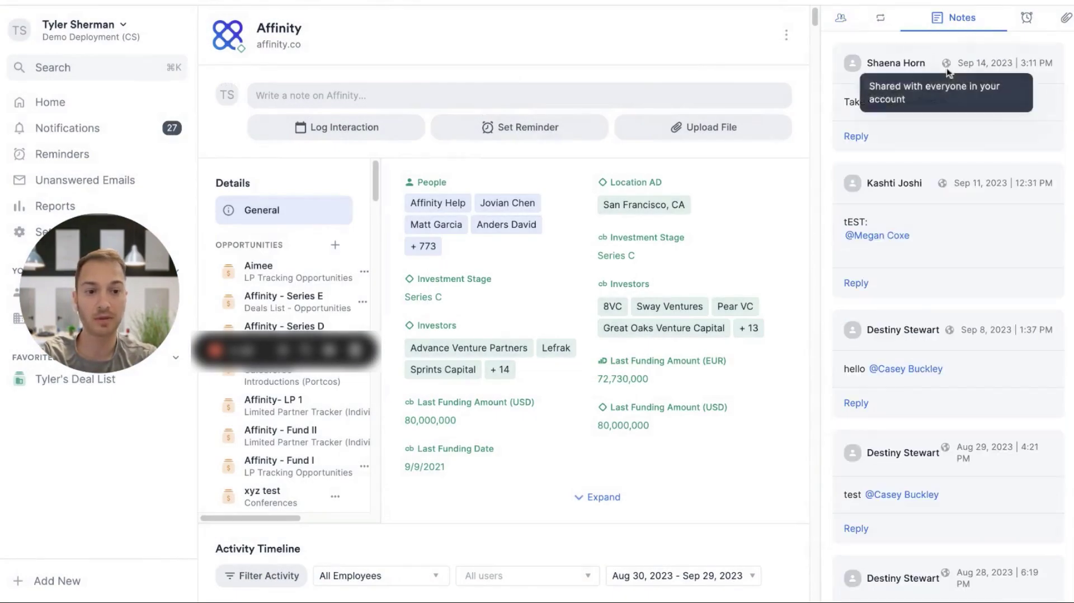
click(856, 141)
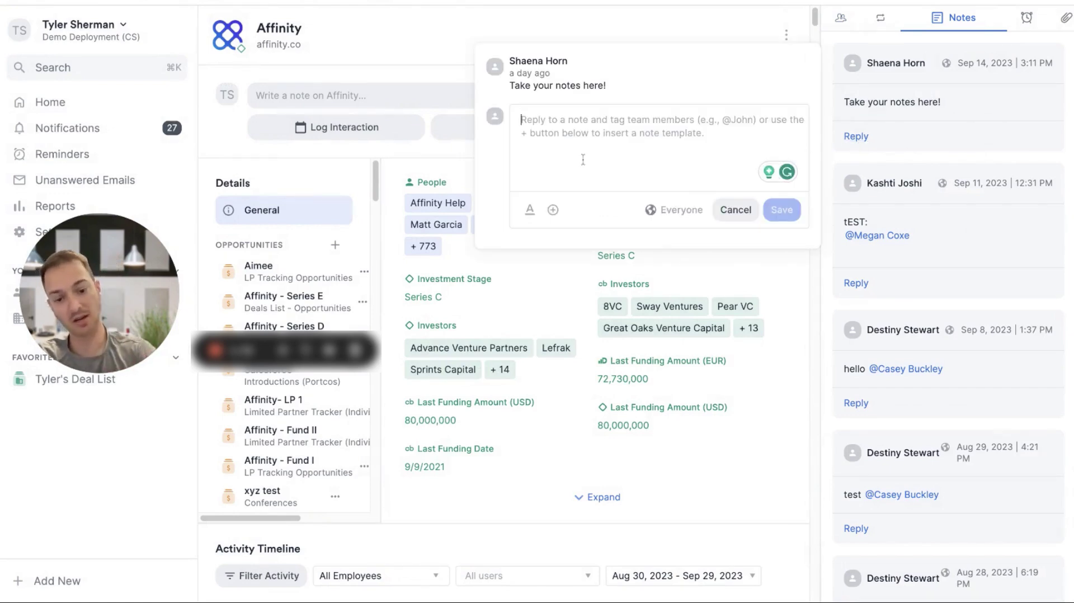
text(Action item)
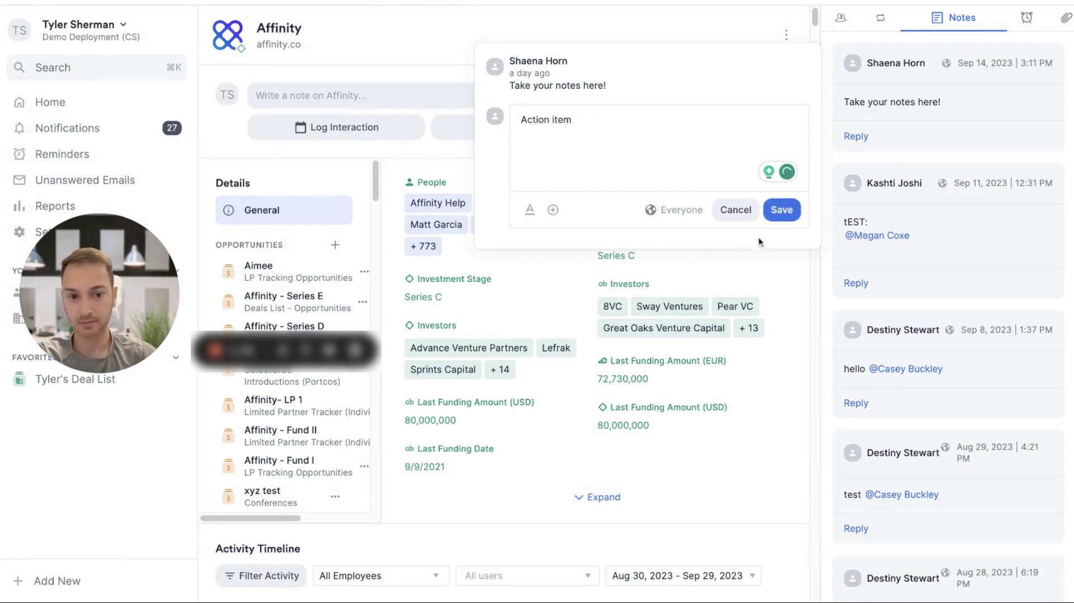
click(781, 210)
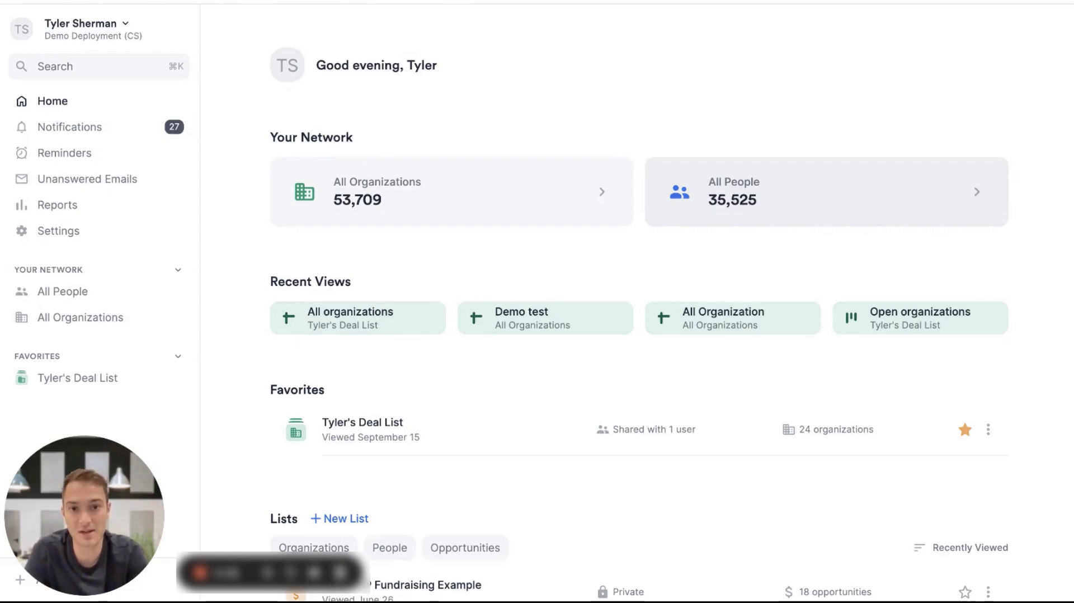
- Scroll the Home page down to Lists and start a + New List
scroll(343, 386, down, 5)
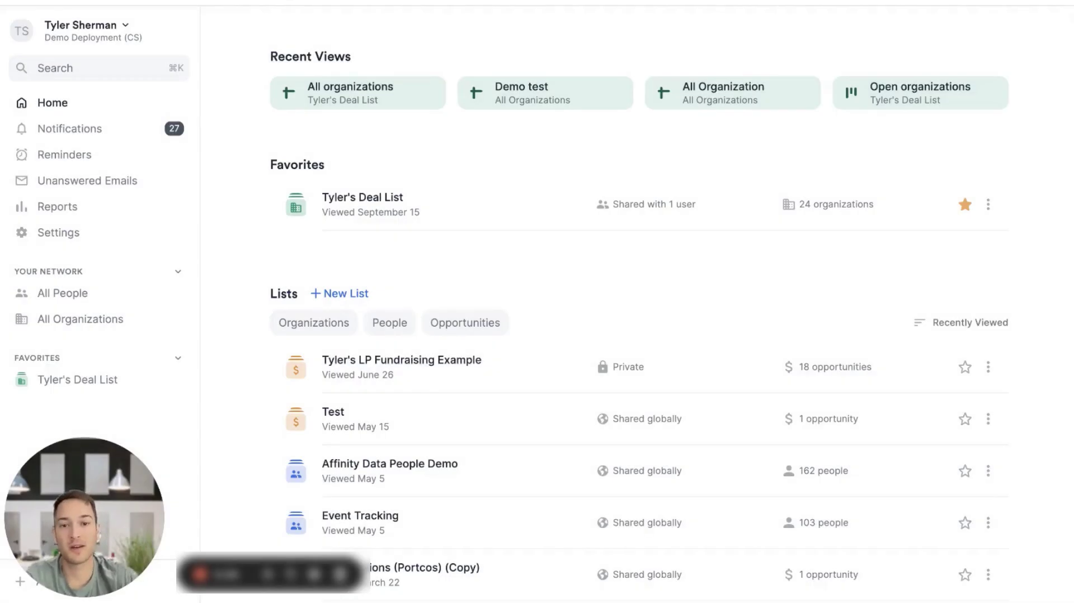
click(354, 300)
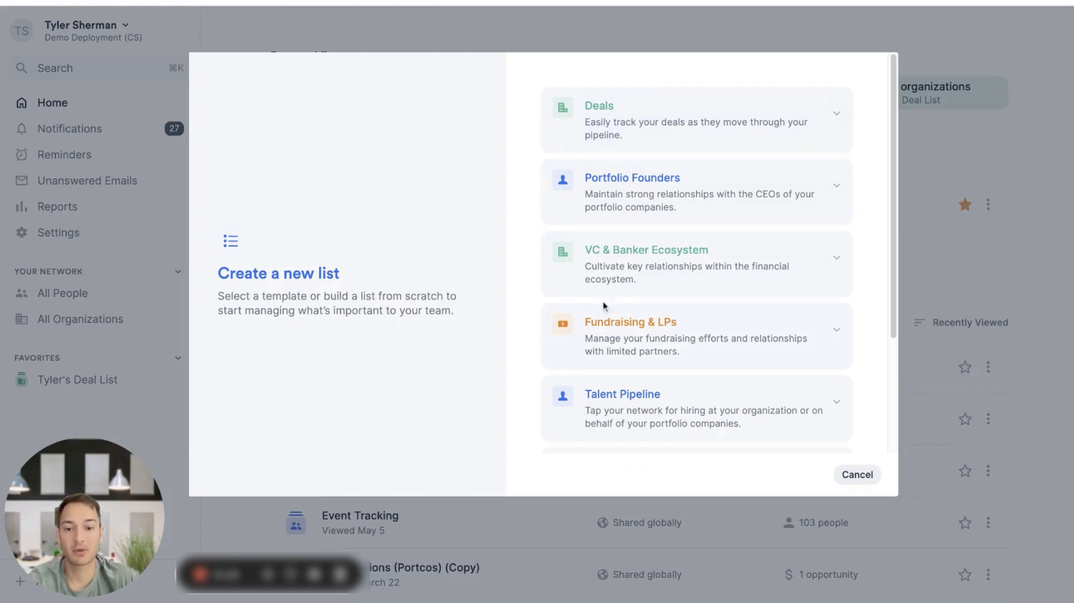
- Preview the fields of the Deals template, then return to the template choices
click(835, 113)
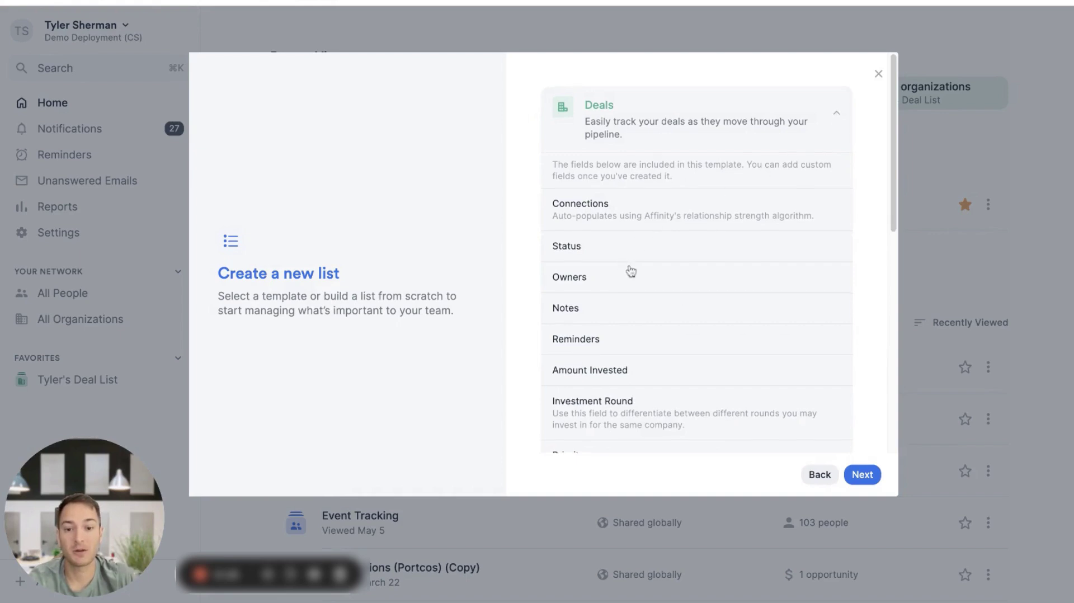
scroll(629, 258, down, 3)
scroll(632, 272, down, 6)
scroll(697, 280, down, 3)
scroll(697, 280, up, 2)
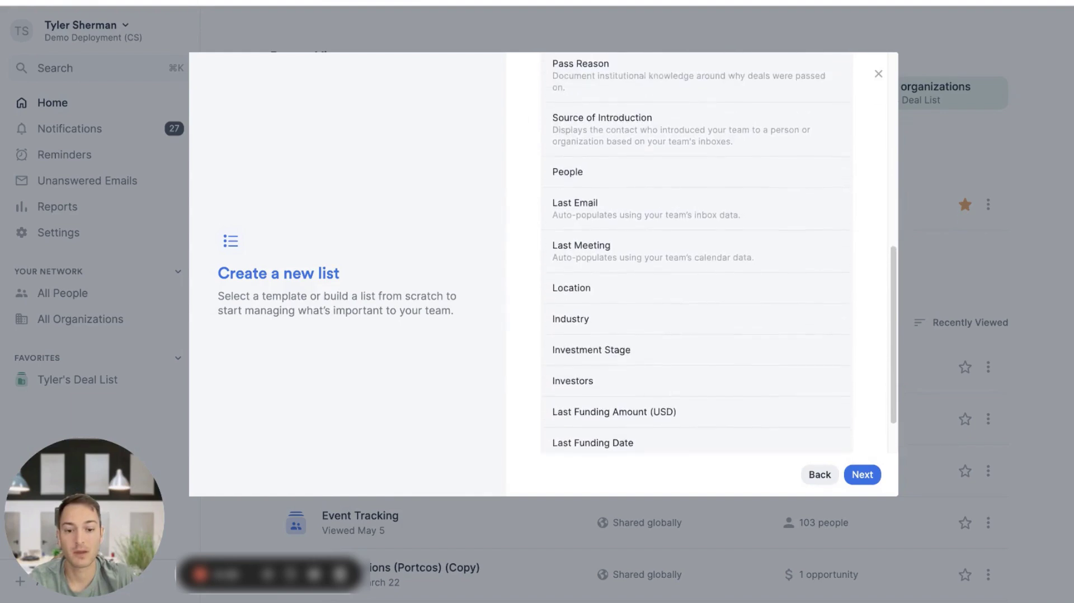
click(820, 474)
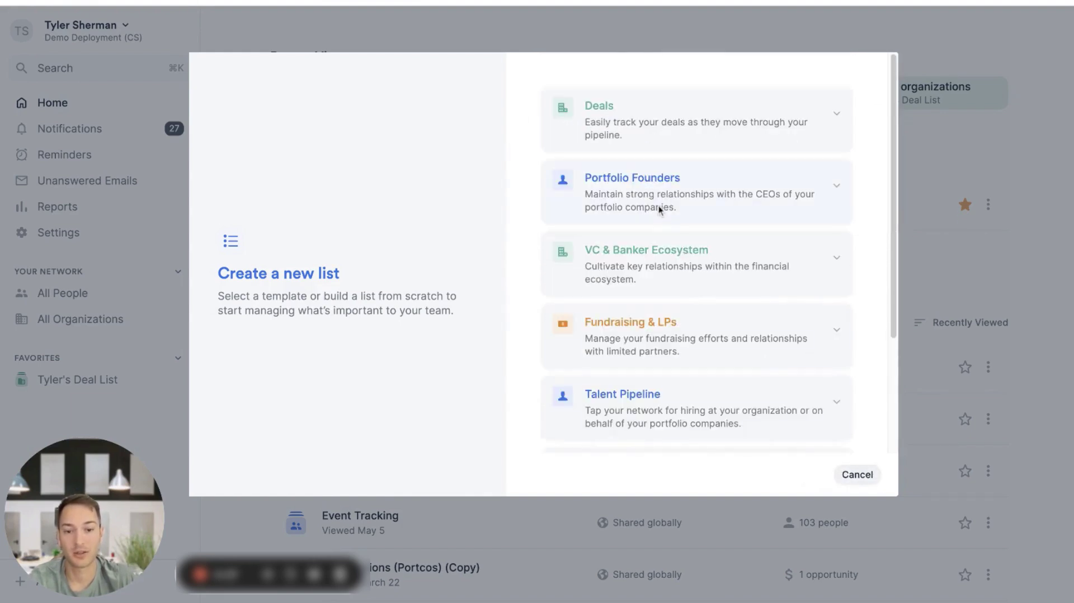
scroll(659, 210, down, 3)
scroll(659, 210, down, 2)
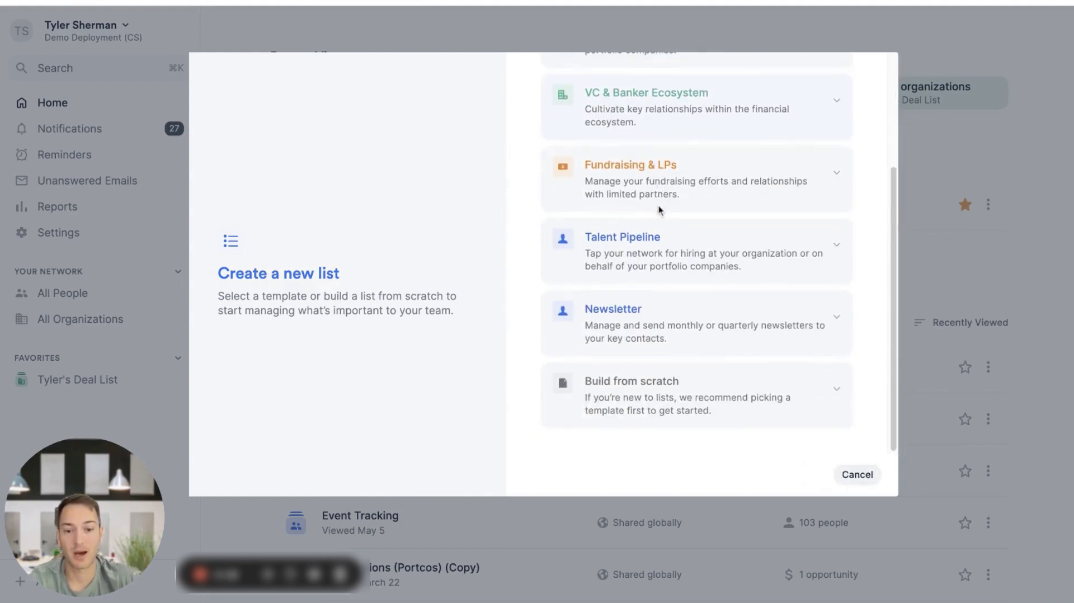
- Build an organizations list from scratch named 'Deal flow list example' with default statuses
click(715, 409)
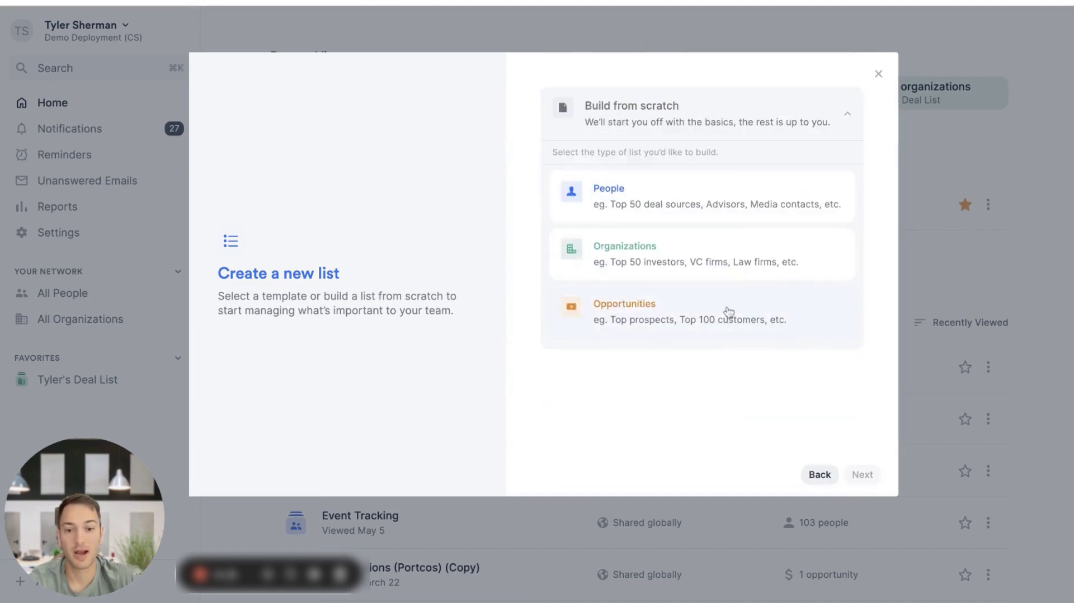
click(730, 261)
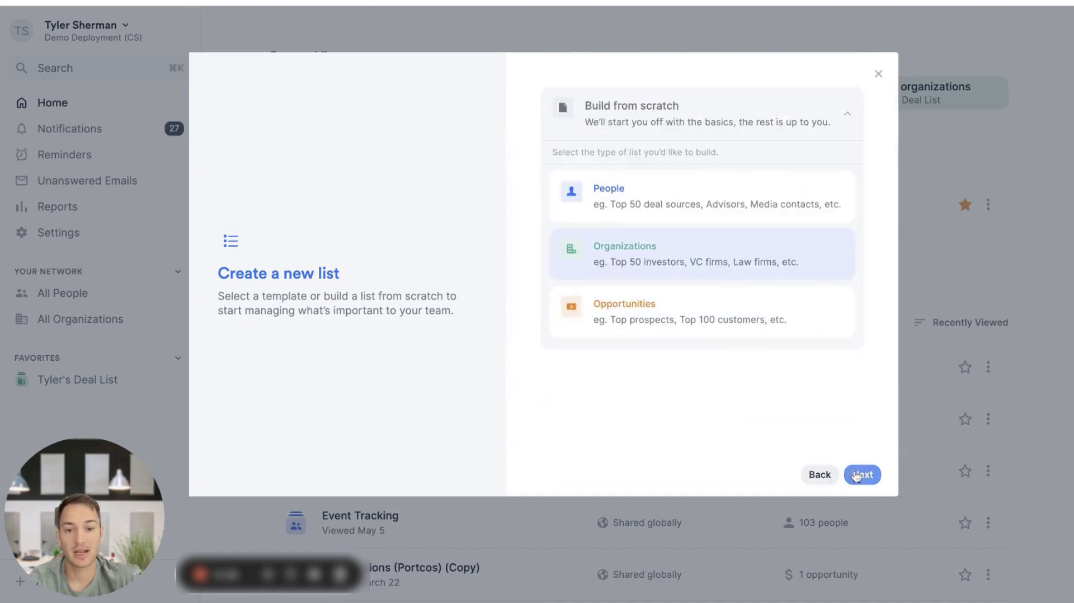
click(855, 474)
text(Deal flow list example 1)
key(Return)
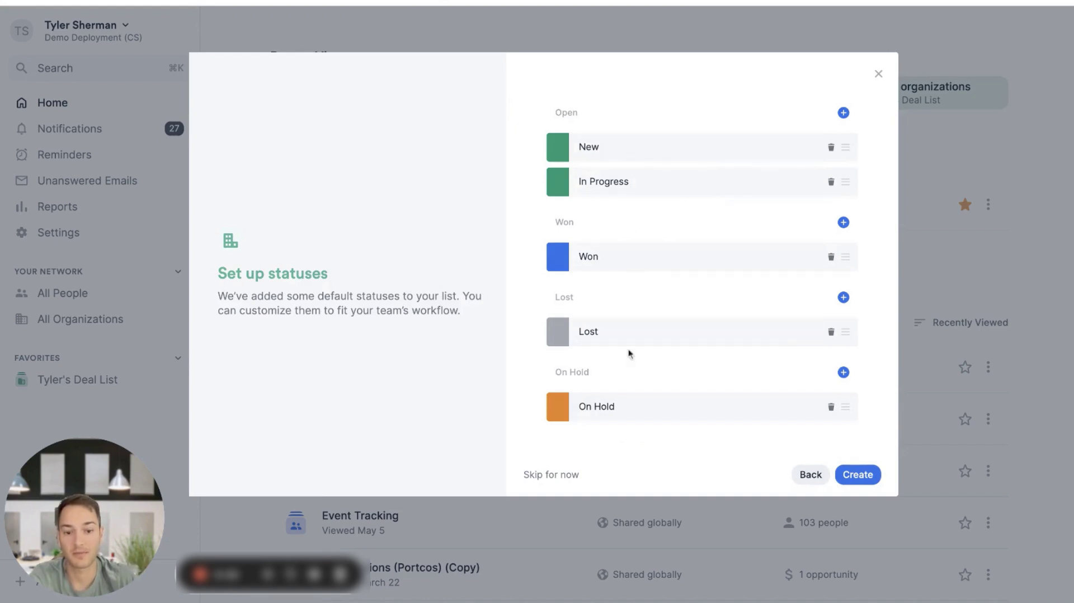
click(870, 478)
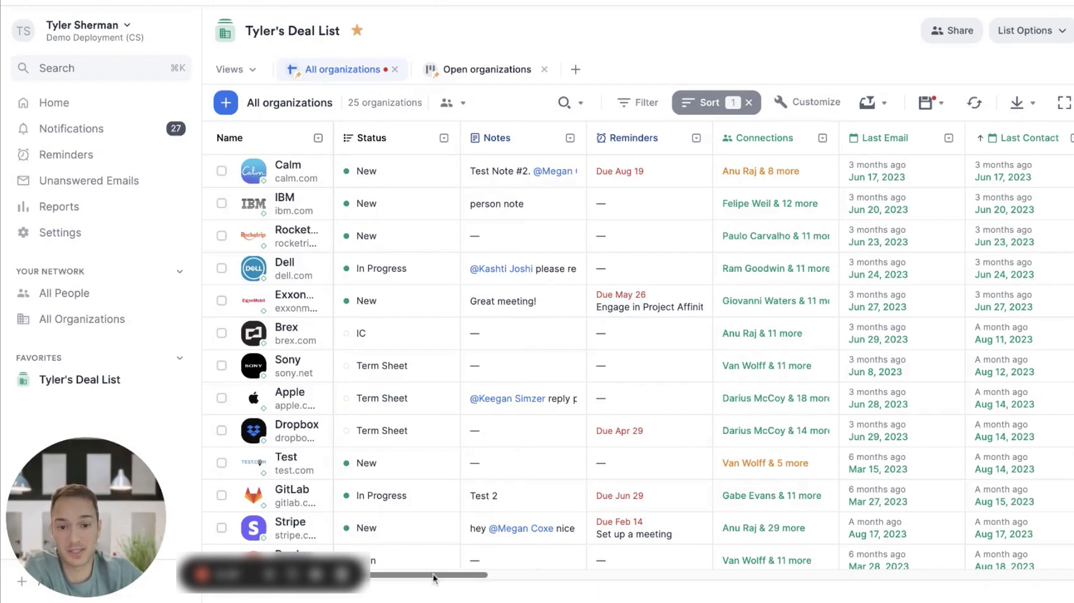
- Open Customize View on the deal list and collapse the List-specific and Global field groups
scroll(434, 579, right, 3)
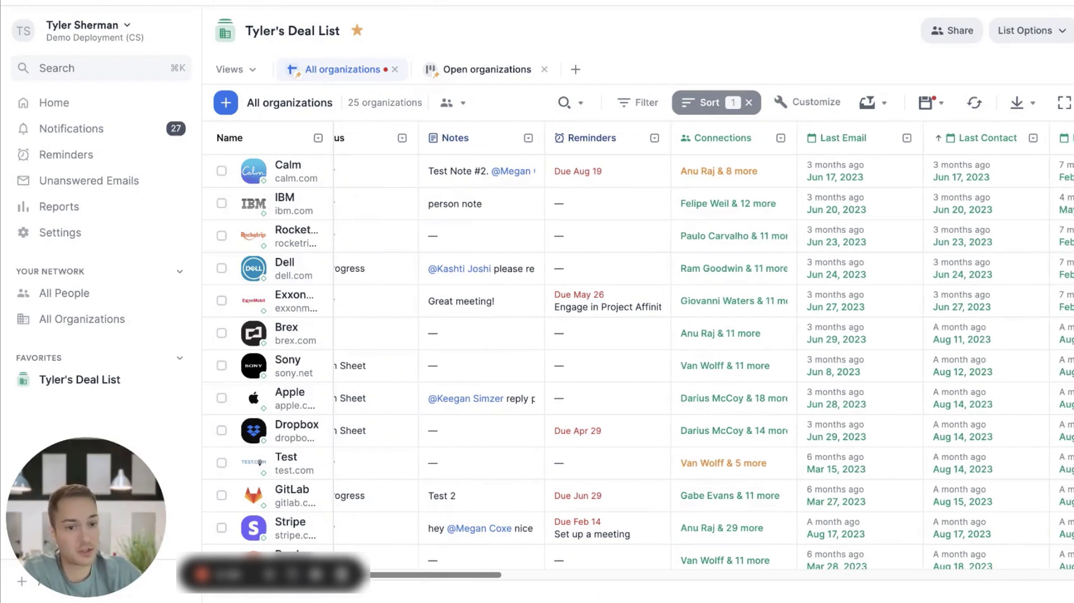
scroll(453, 564, right, 1)
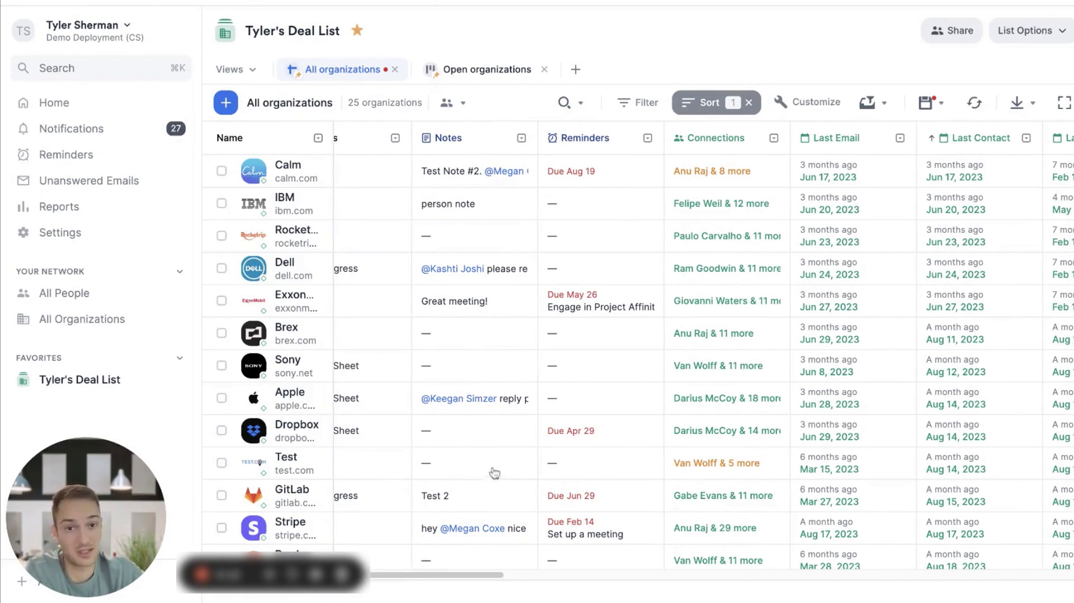
click(833, 105)
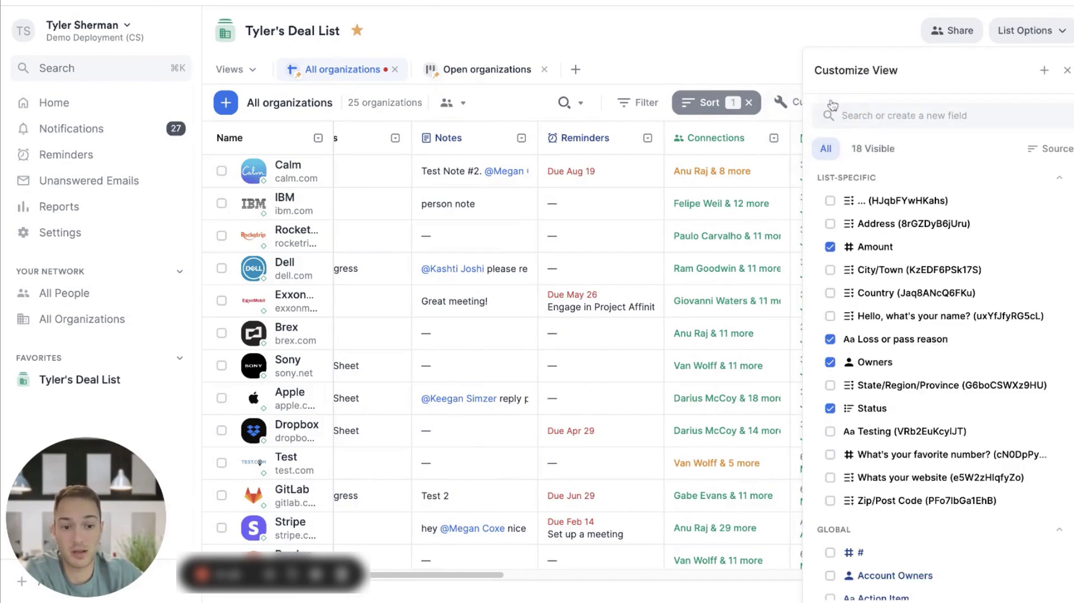
mouse_move(906, 184)
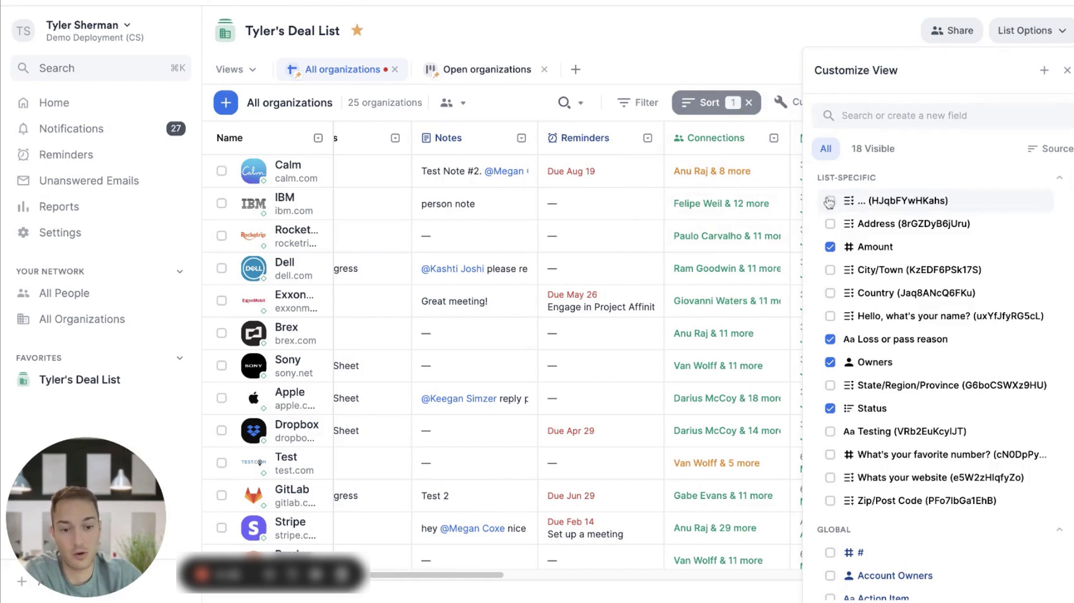
click(848, 179)
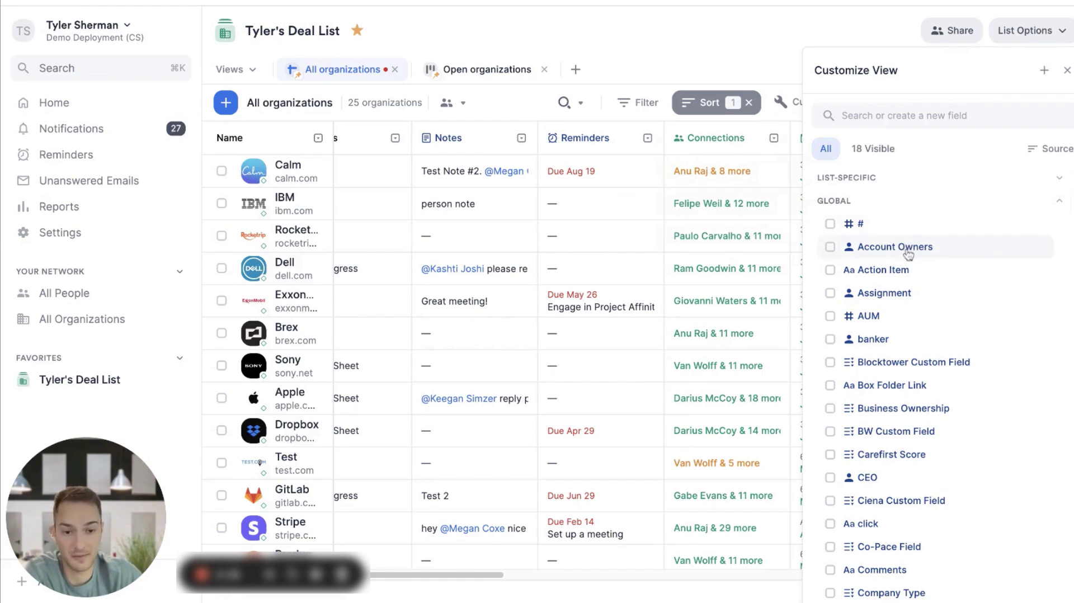
click(842, 201)
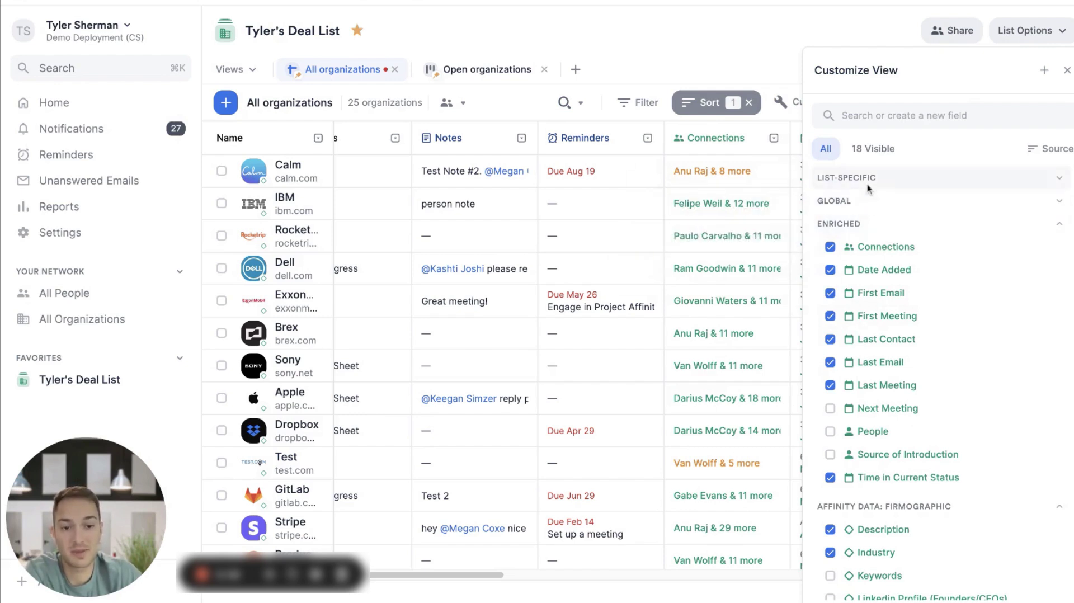
mouse_move(866, 200)
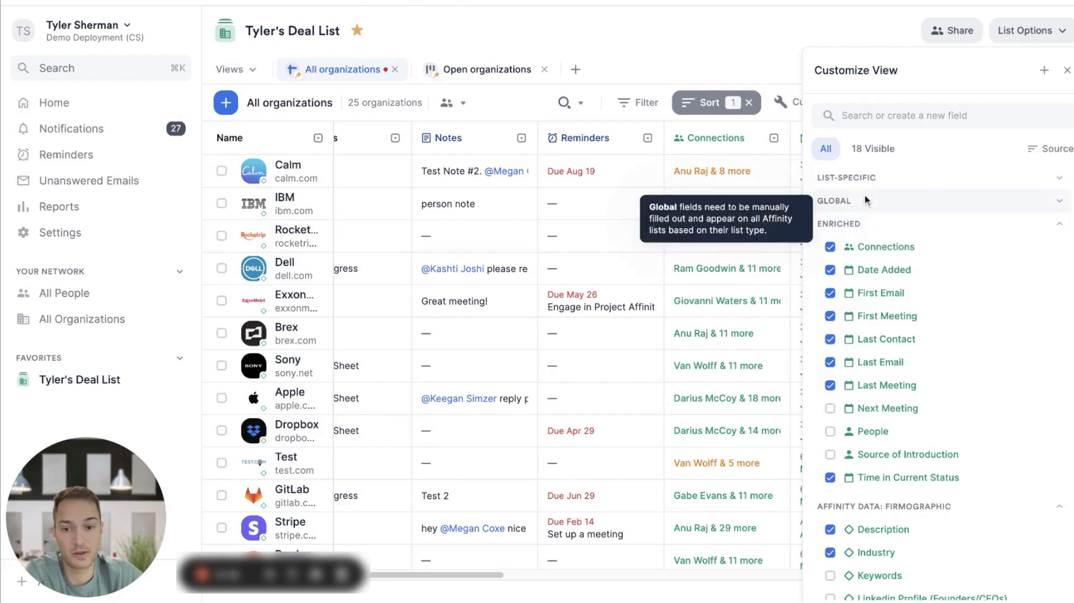
- Add a single-value dropdown column named 'Investment Round Test 1'
click(1043, 71)
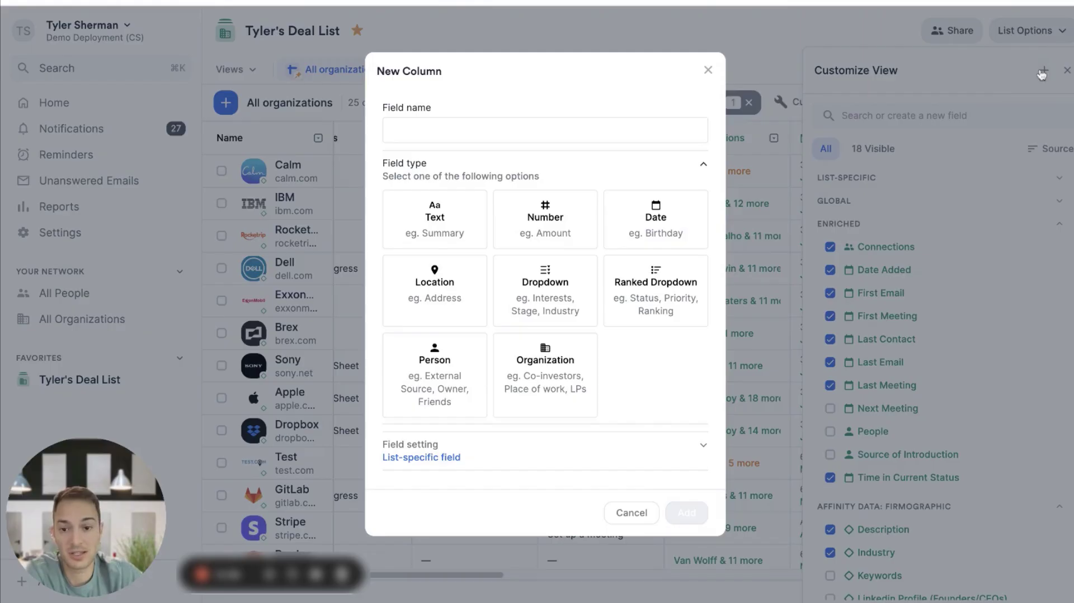
click(553, 297)
click(452, 300)
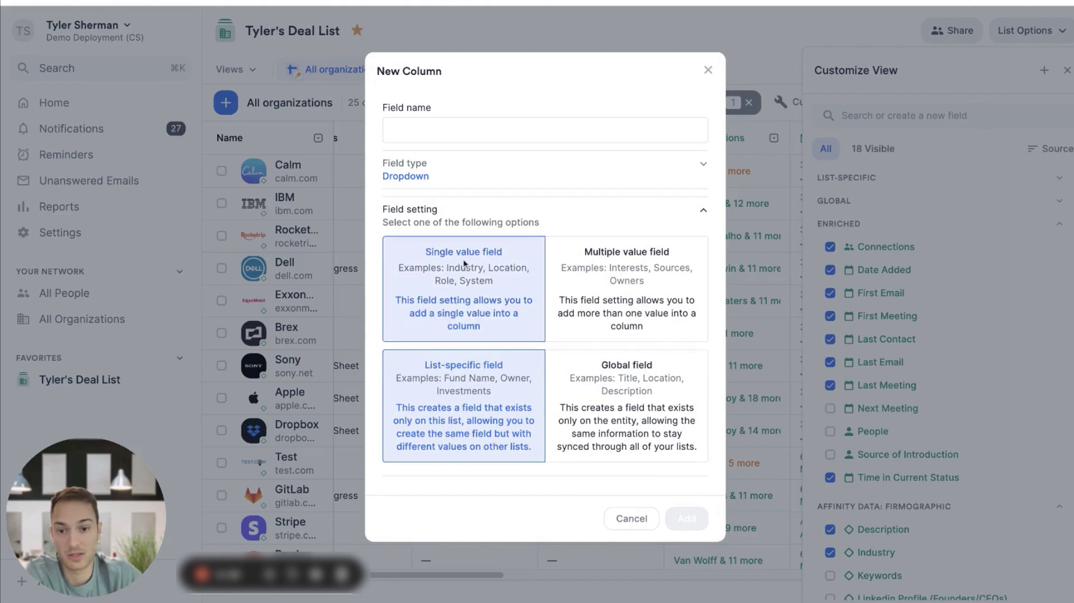
text(In)
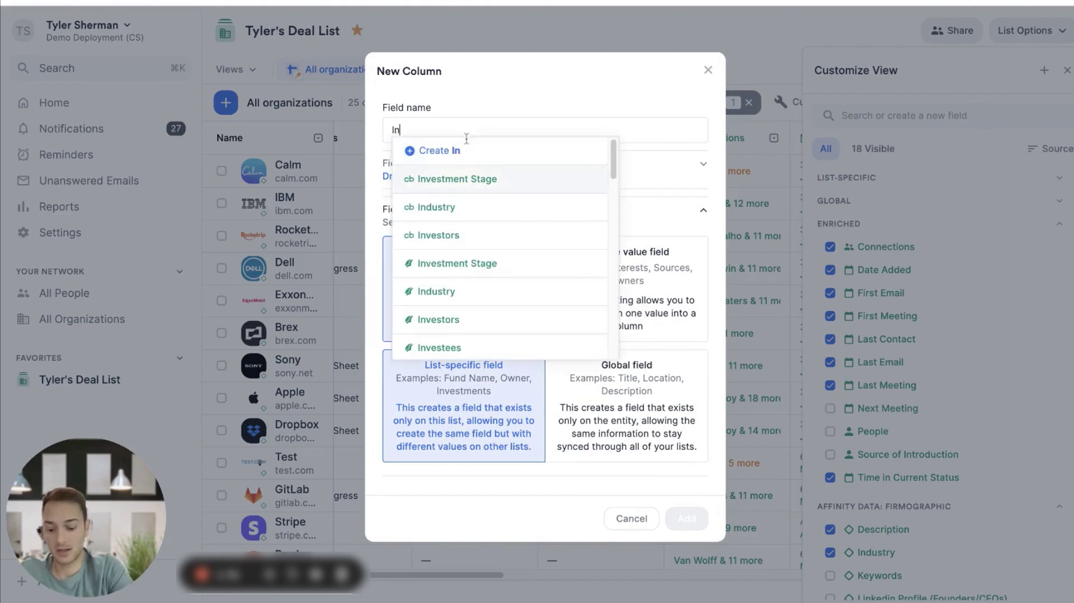
text(vestment Round Test 1)
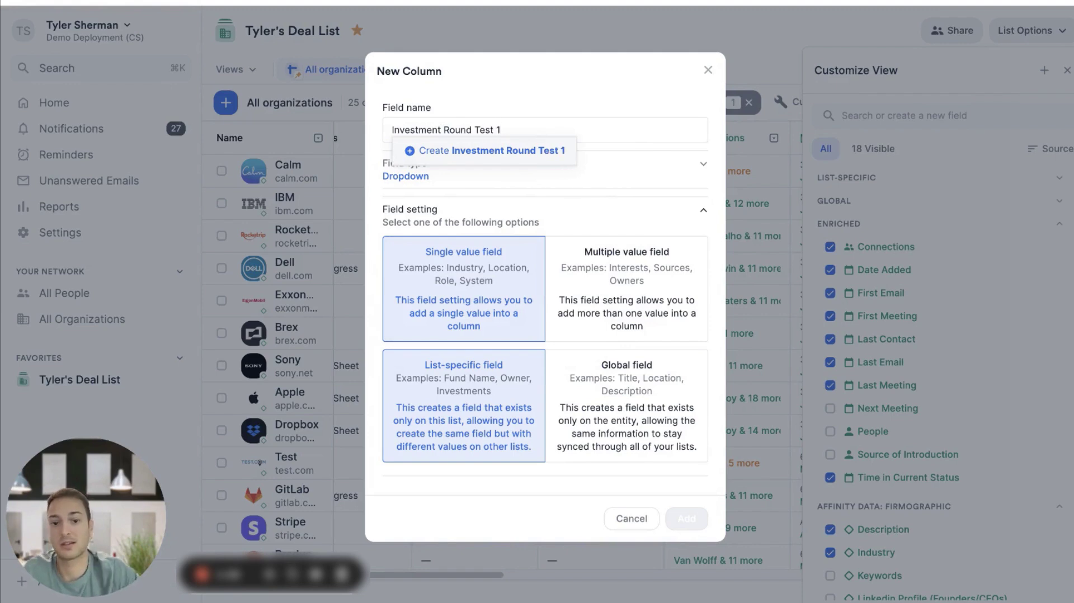
key(Return)
click(706, 520)
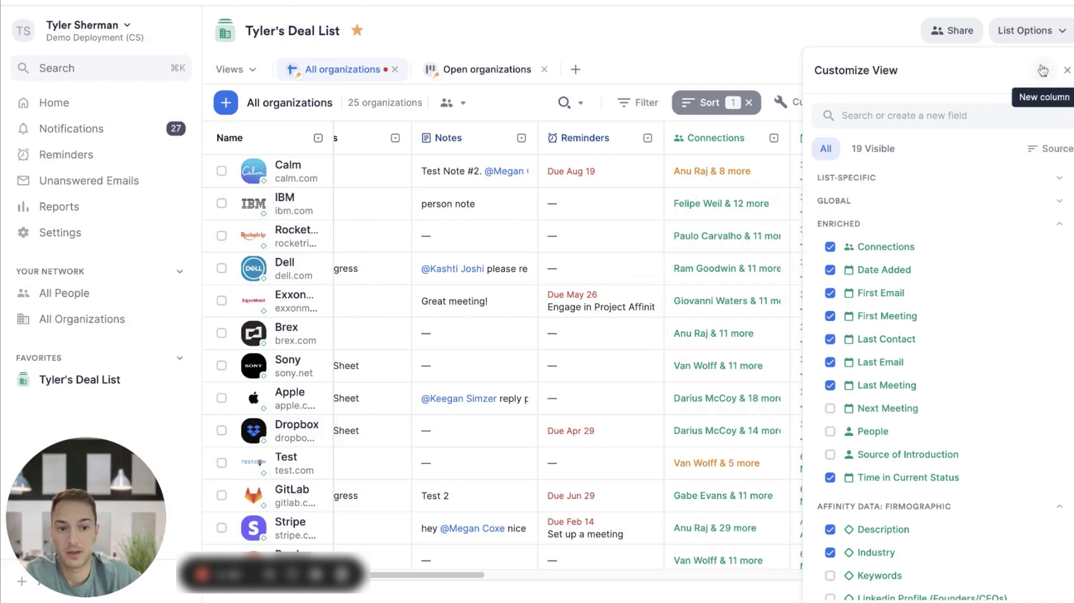
- Add a global single-value dropdown column named 'Sector Test 5'
click(1044, 70)
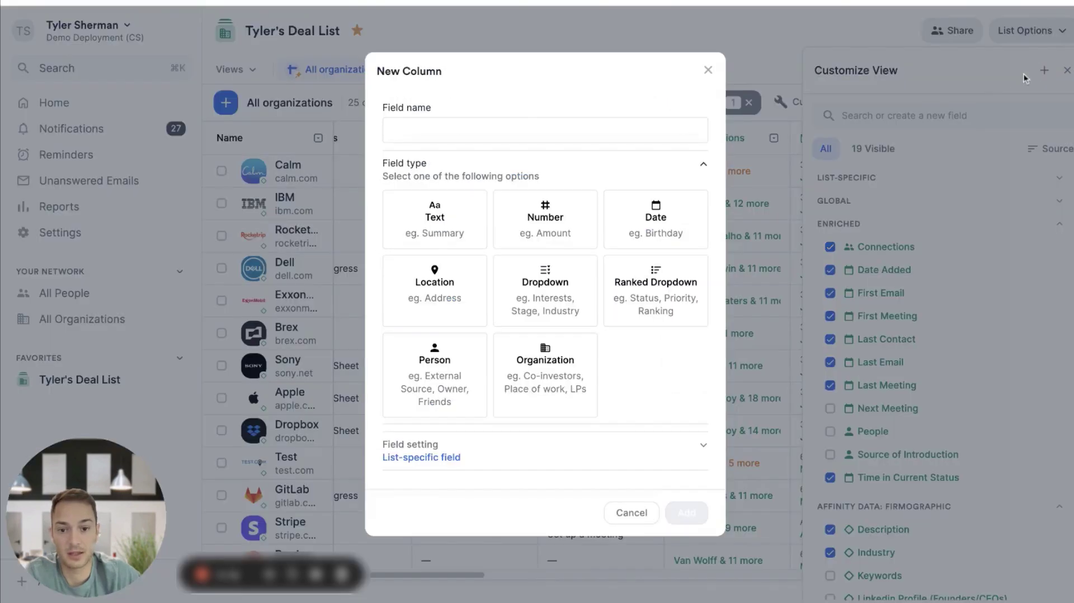
click(547, 295)
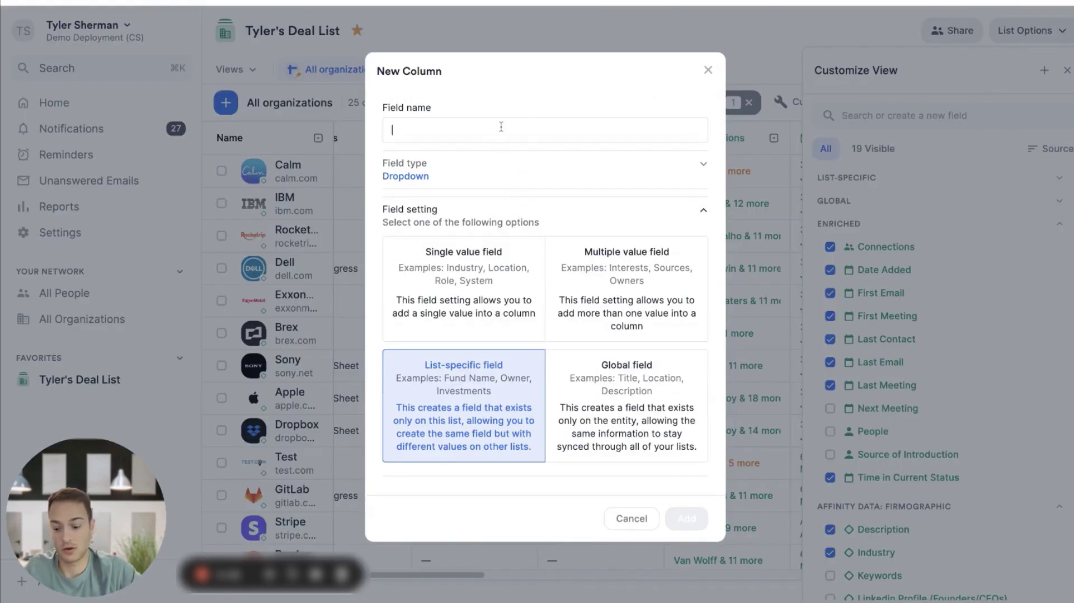
text(Sector Test )
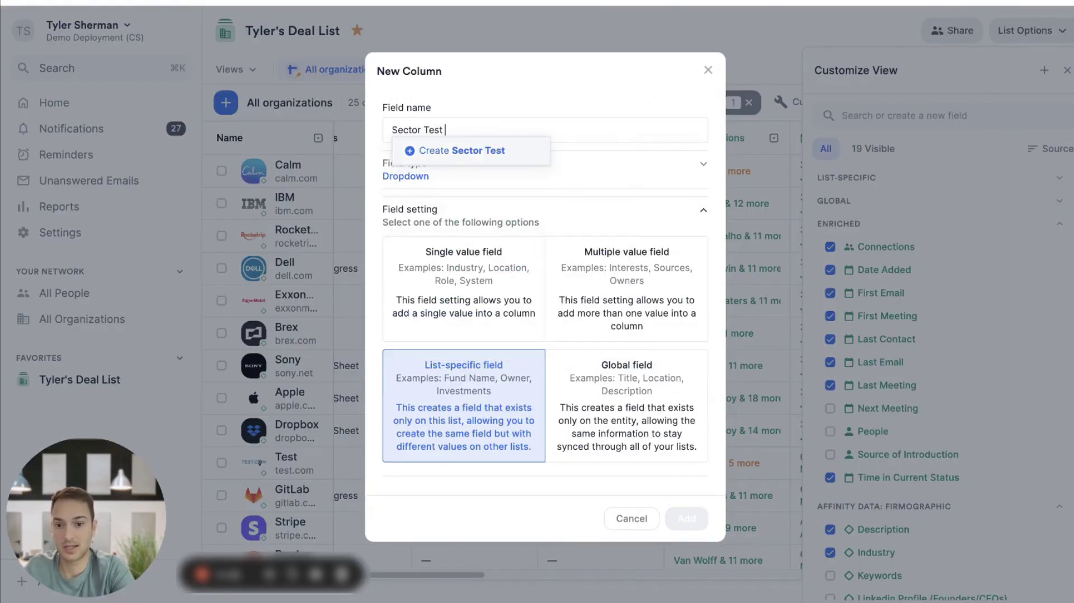
text(5)
click(517, 151)
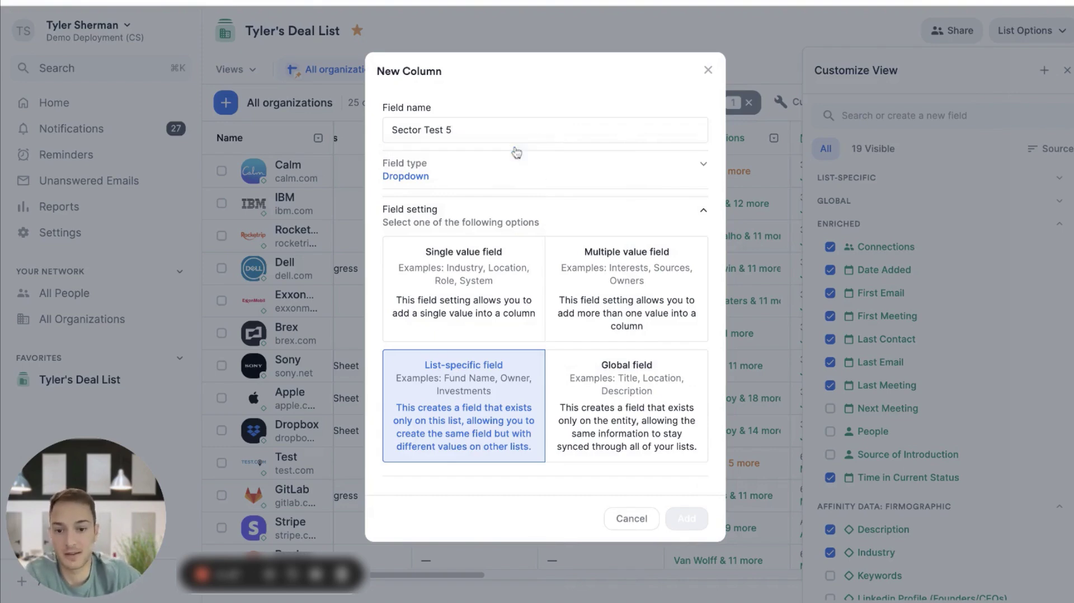
click(619, 405)
click(458, 293)
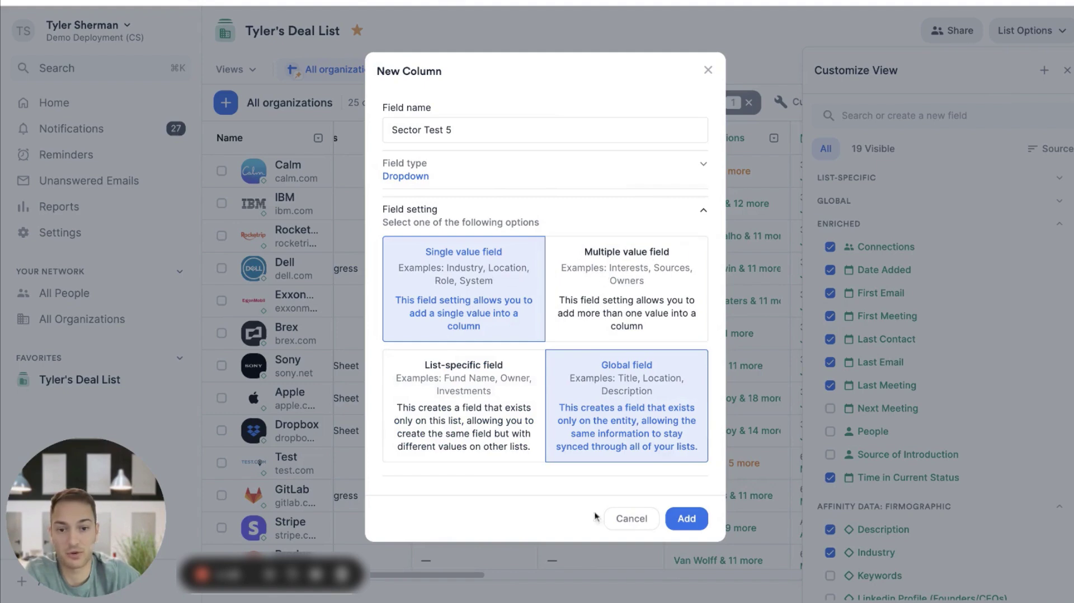
click(687, 519)
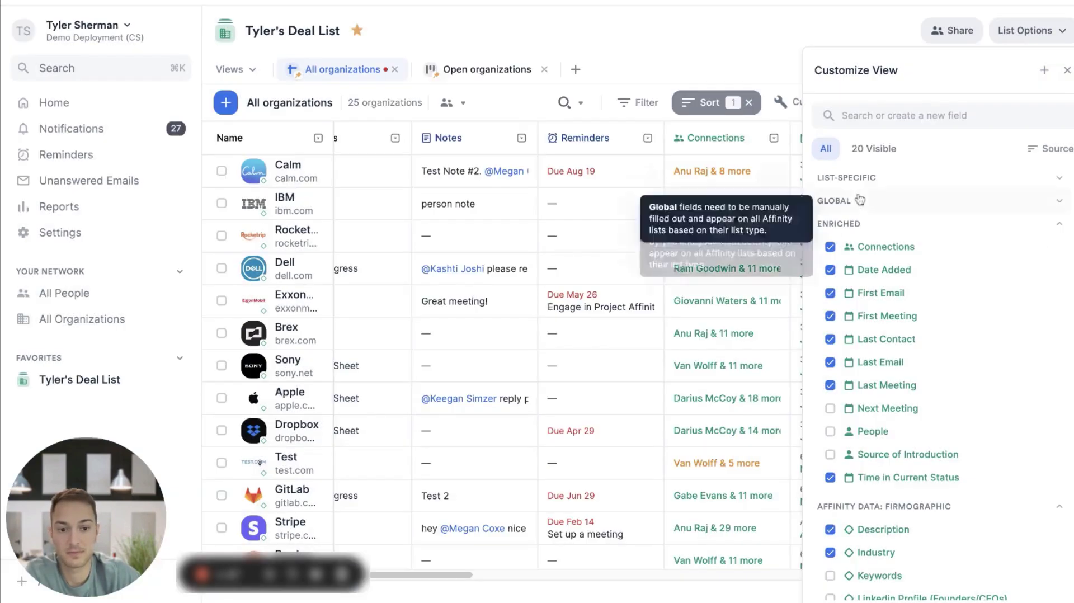
- Move the Investment Round Test 1 and Sector Test 5 columns directly after Status in the visible fields
click(874, 148)
scroll(900, 492, down, 1)
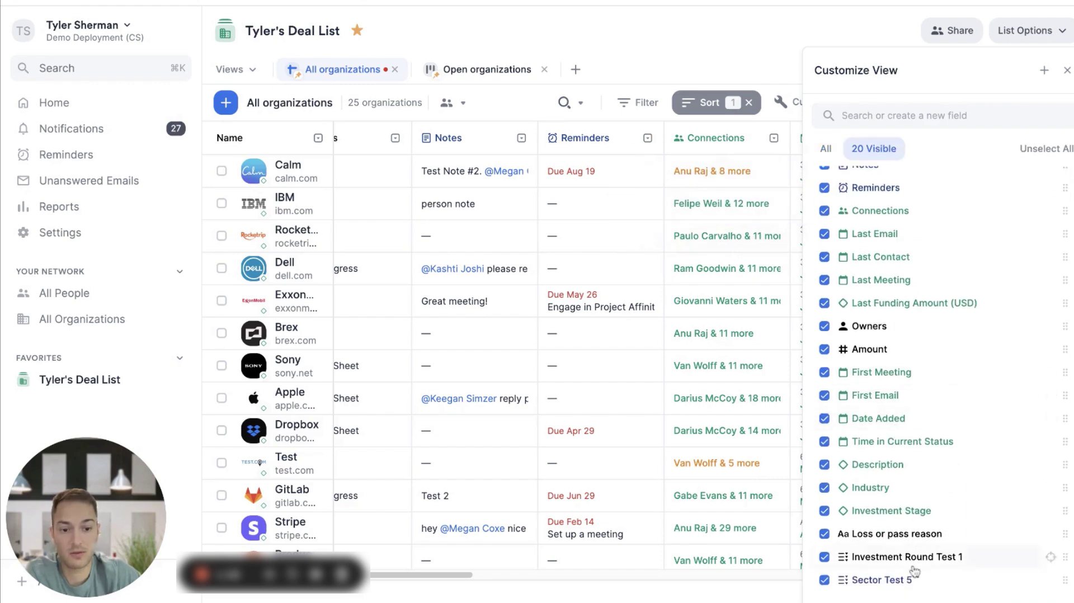
drag(910, 564, 886, 580)
scroll(885, 579, up, 2)
key(Escape)
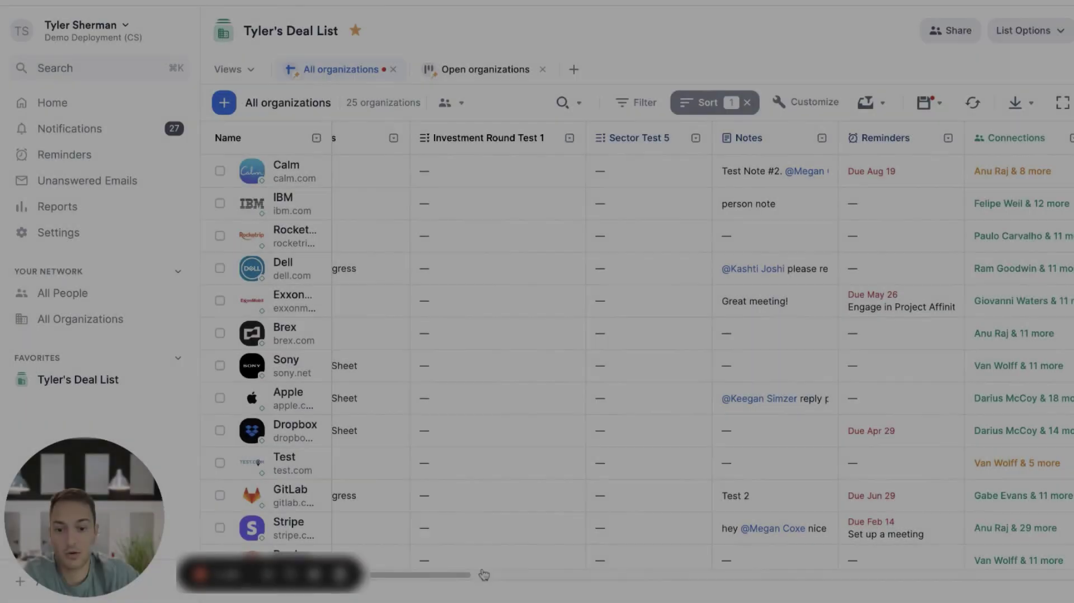
scroll(680, 225, left, 2)
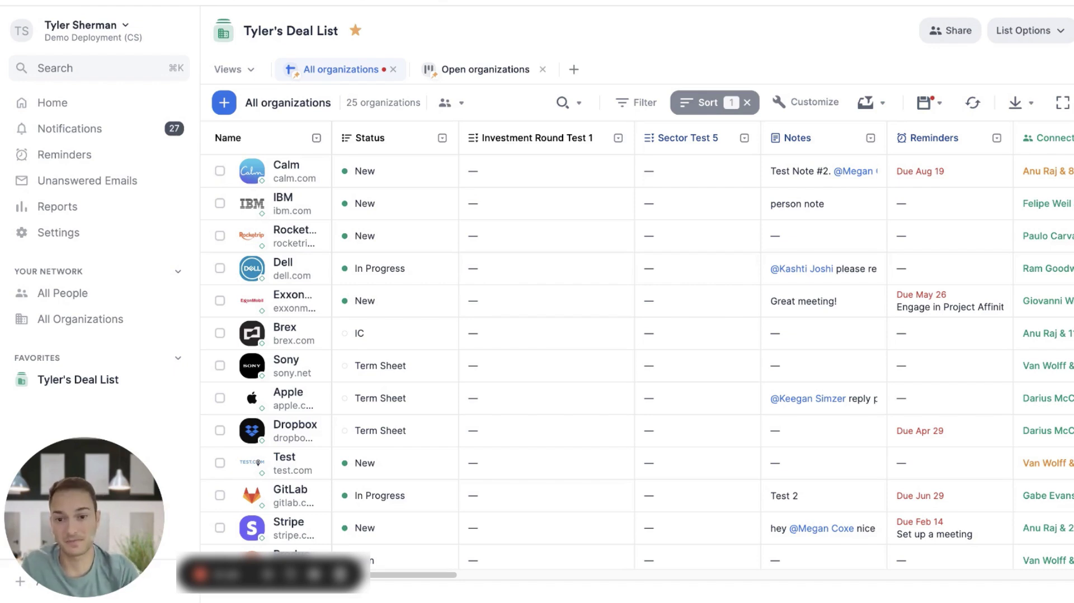
- Add the existing Calm organization to the list again as a duplicate row
click(225, 102)
text(Calm)
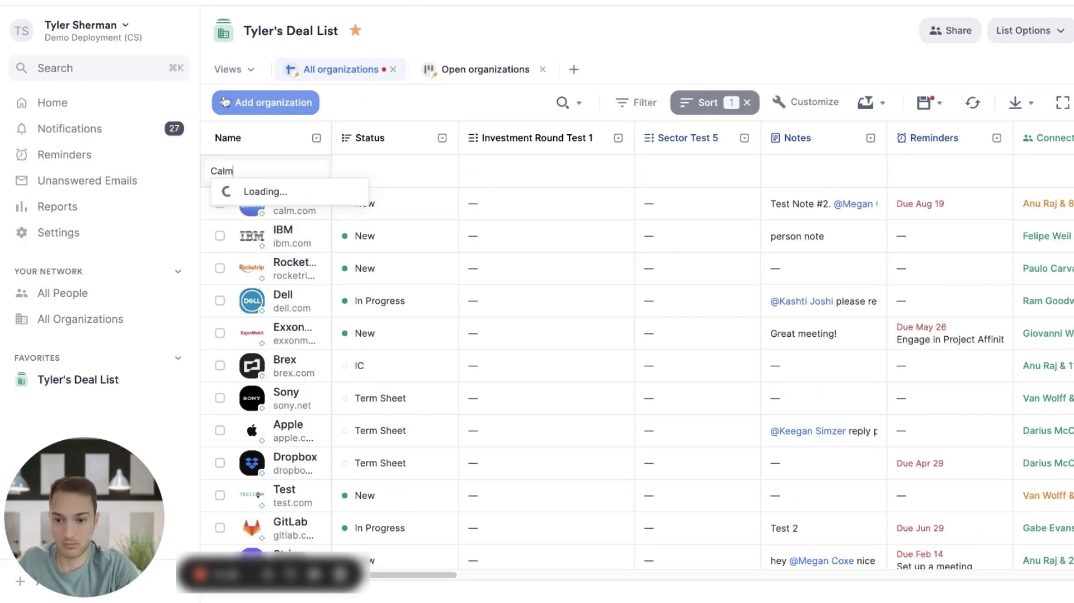
click(330, 224)
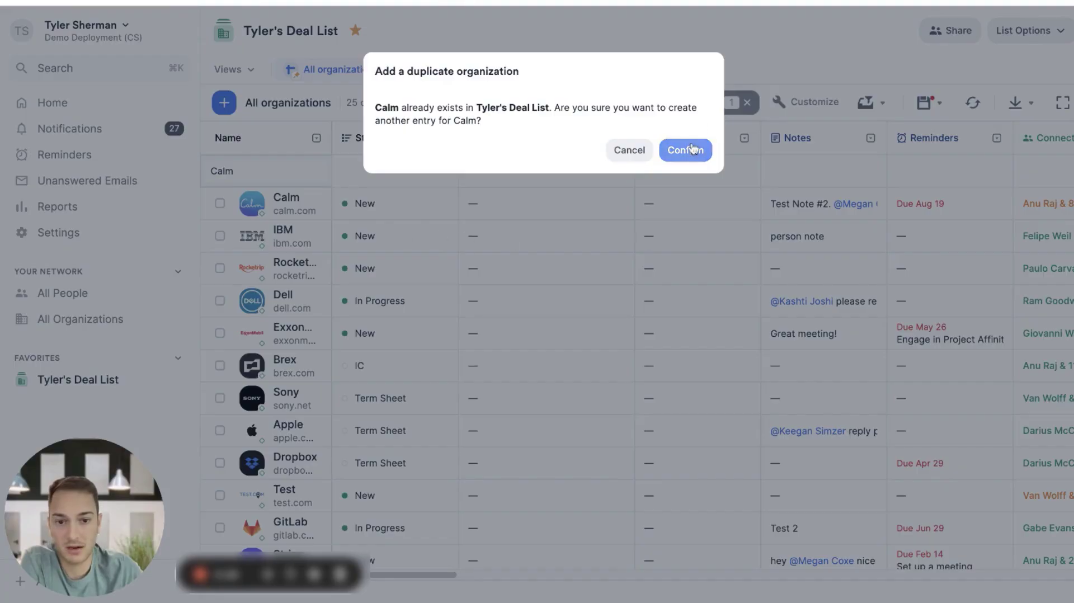
click(693, 150)
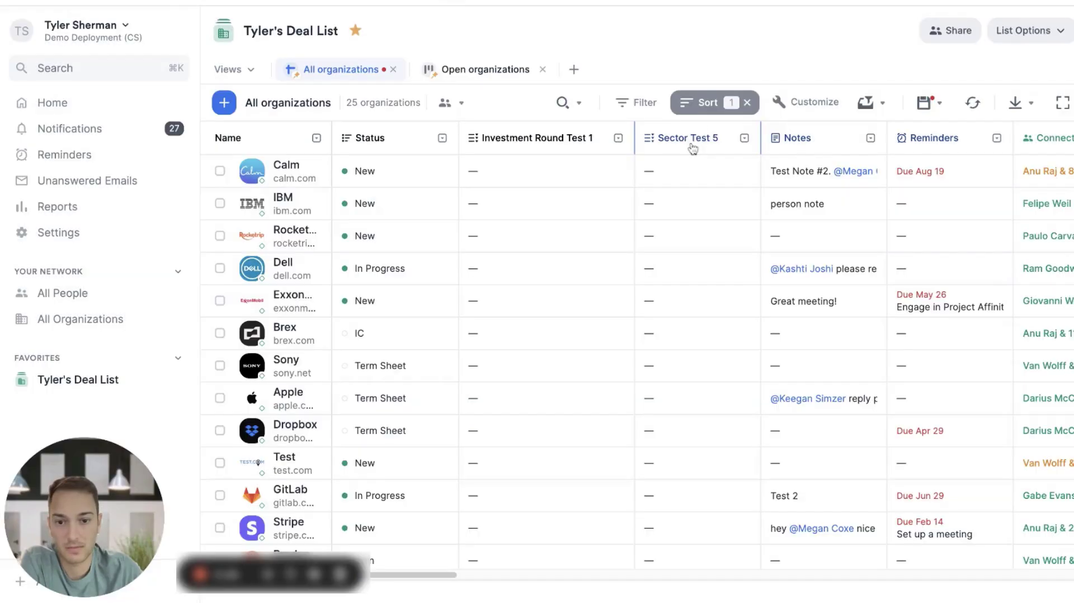
- Create Series A and Series B investment round options and set the second Calm row to Series A
click(487, 204)
text(Series A)
key(Return)
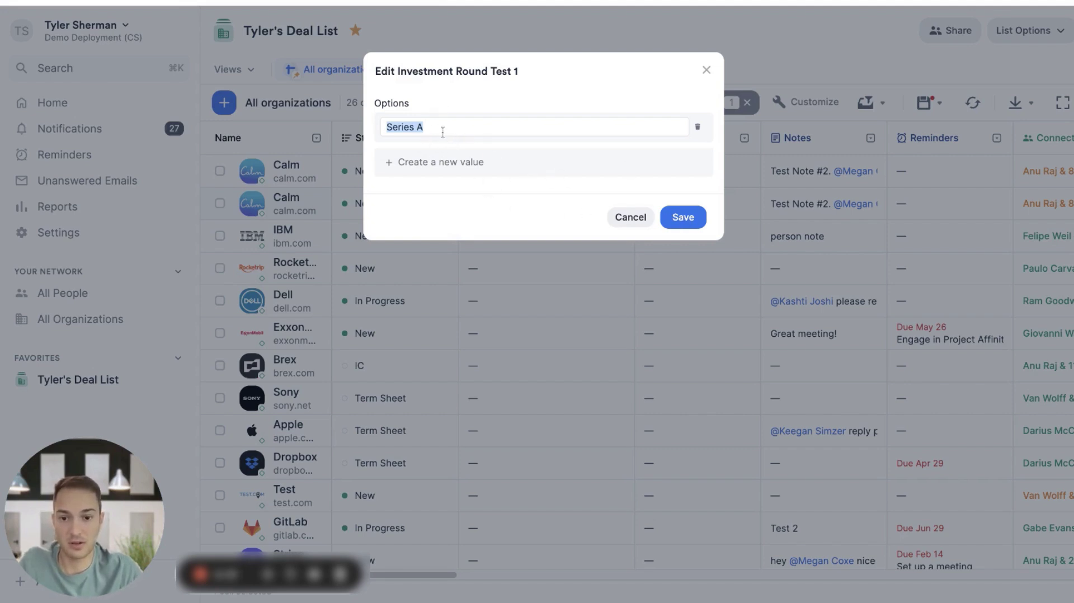
click(454, 162)
text(Series B)
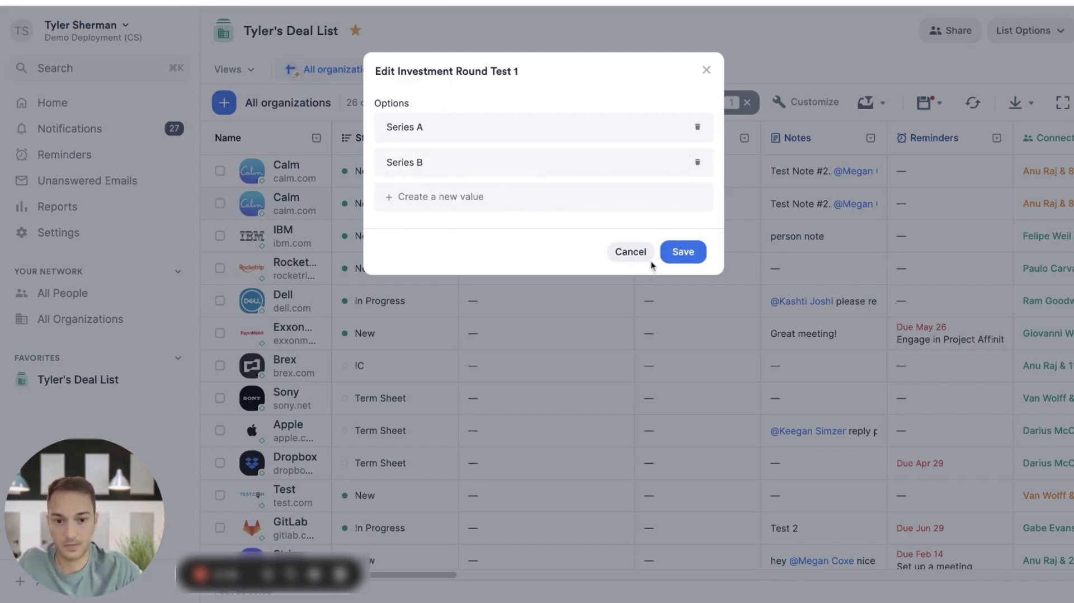
click(666, 258)
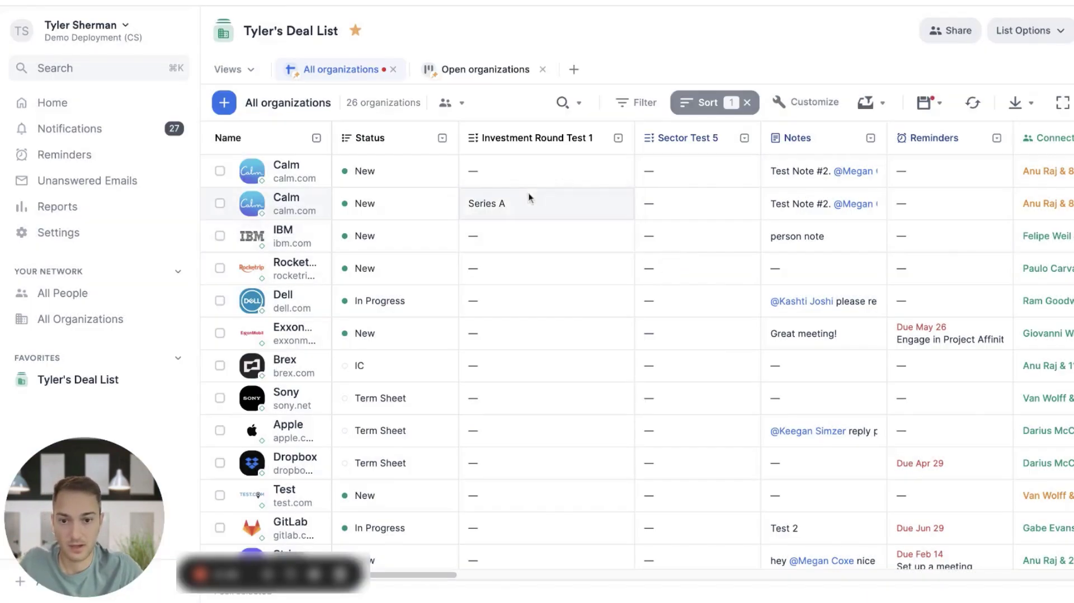
click(532, 202)
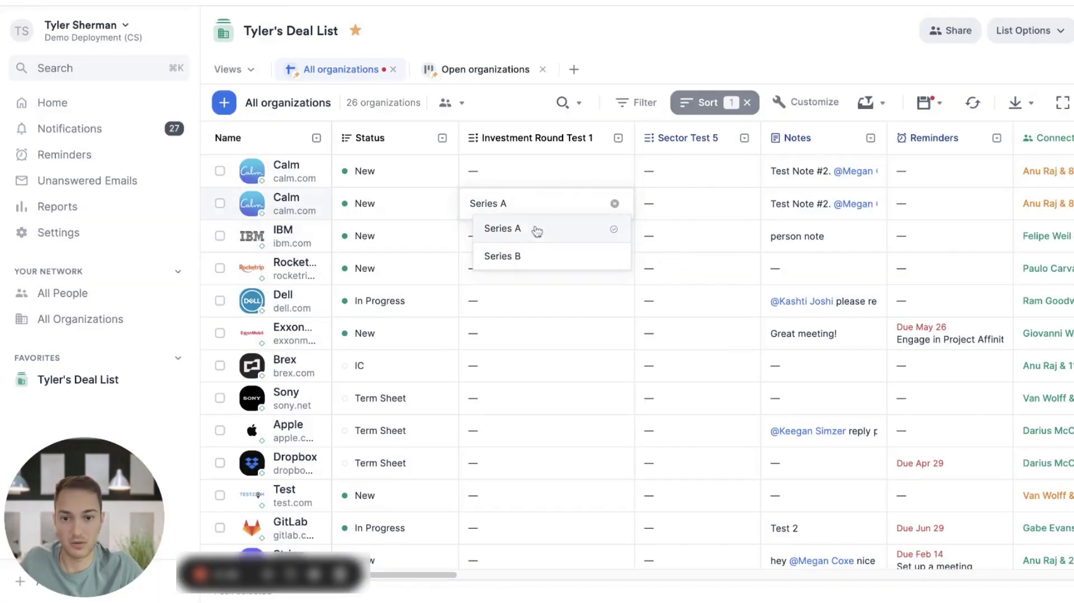
click(662, 40)
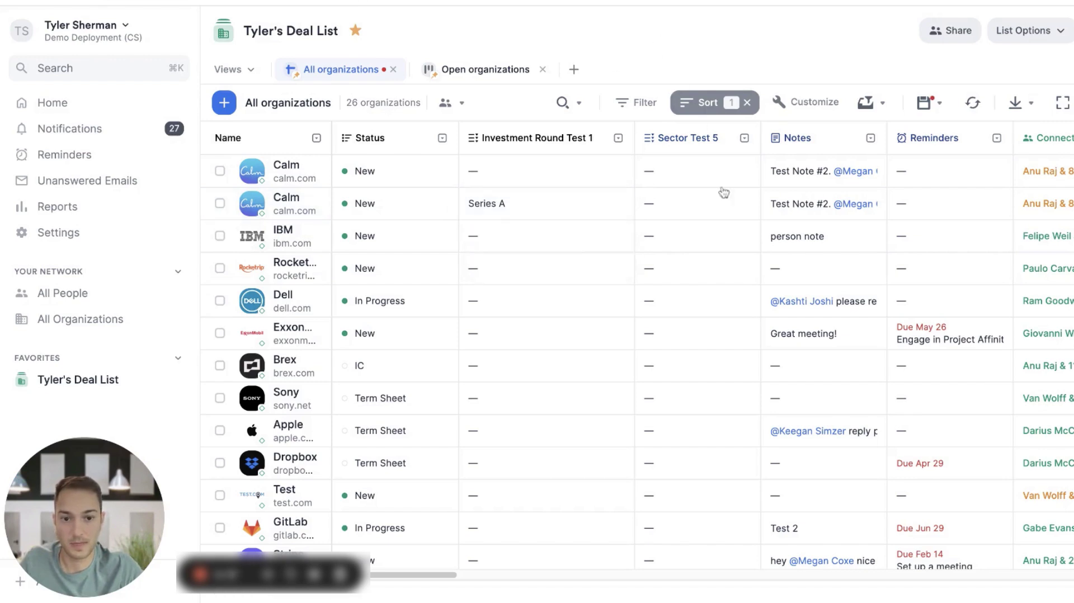
- Create Ai and Machine Learning options in Sector Test 5, tagging the second Calm row Ai
click(690, 209)
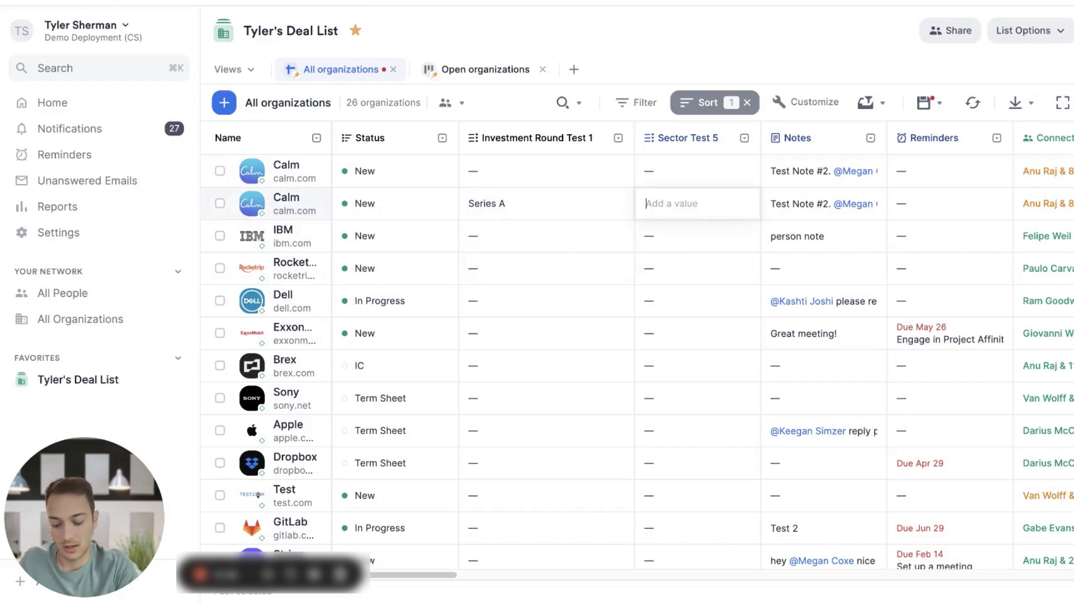
text(Si)
key(BackSpace)
key(BackSpace)
text(Ai)
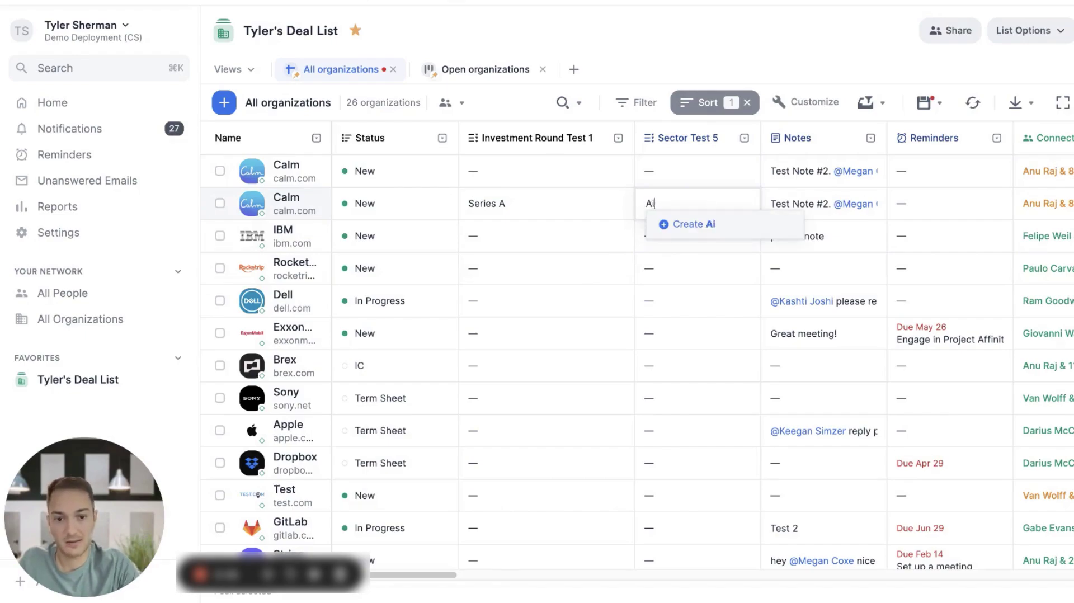
key(Return)
click(497, 172)
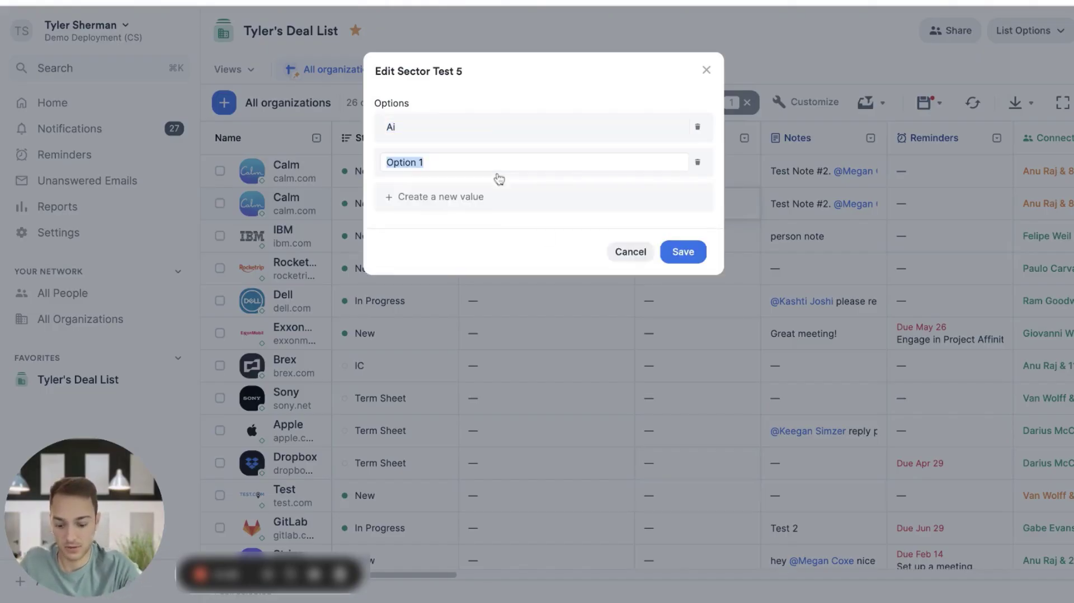
text(Machine Learning)
key(Return)
click(695, 254)
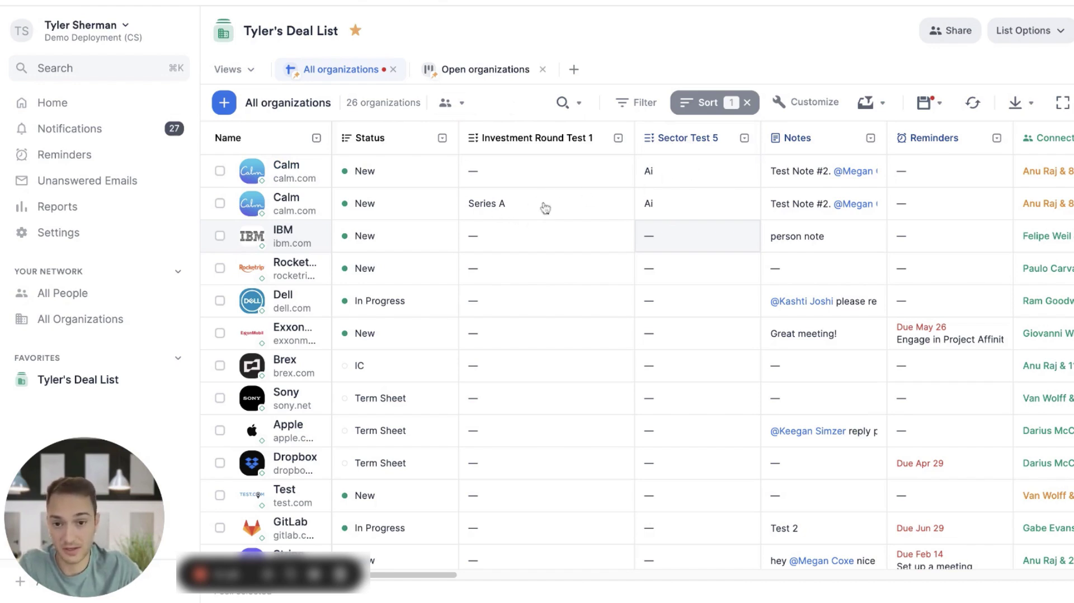
- Set the first Calm row's Investment Round to Series B
click(479, 172)
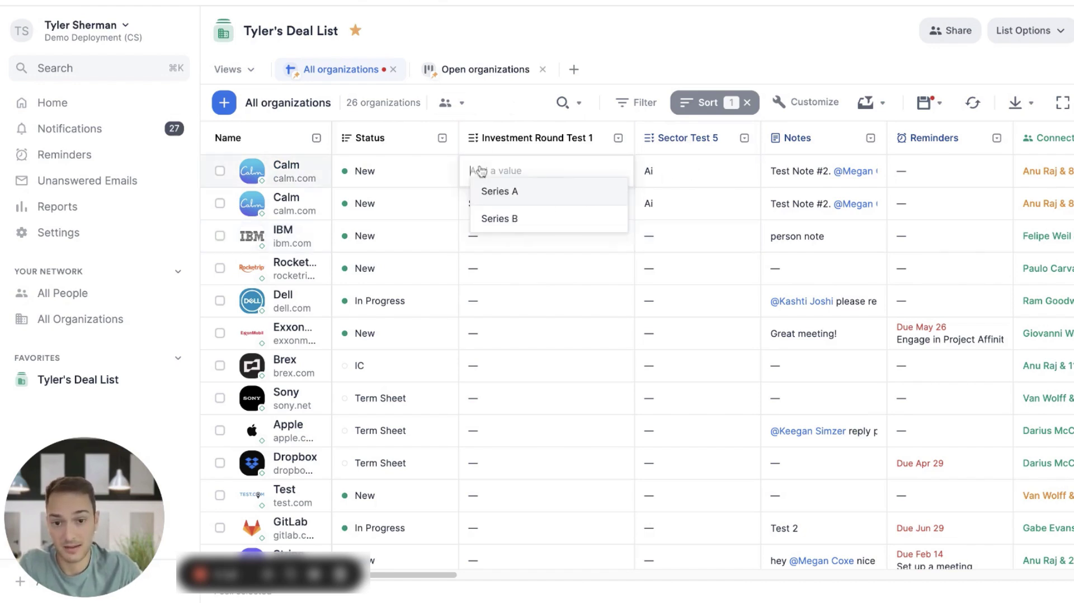
click(535, 231)
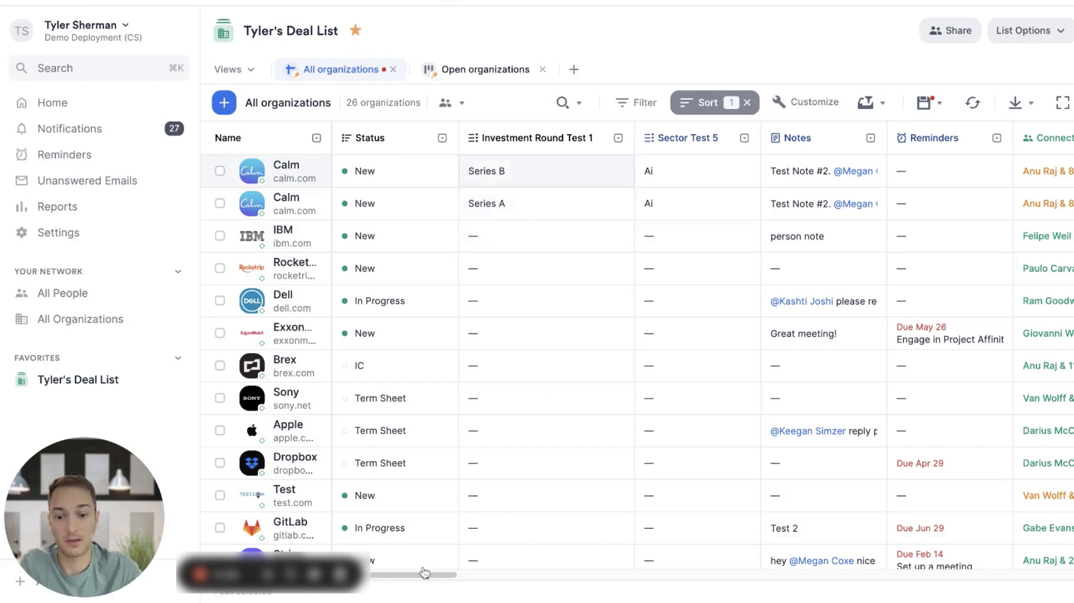
scroll(420, 577, right, 5)
scroll(420, 576, right, 5)
scroll(750, 245, right, 10)
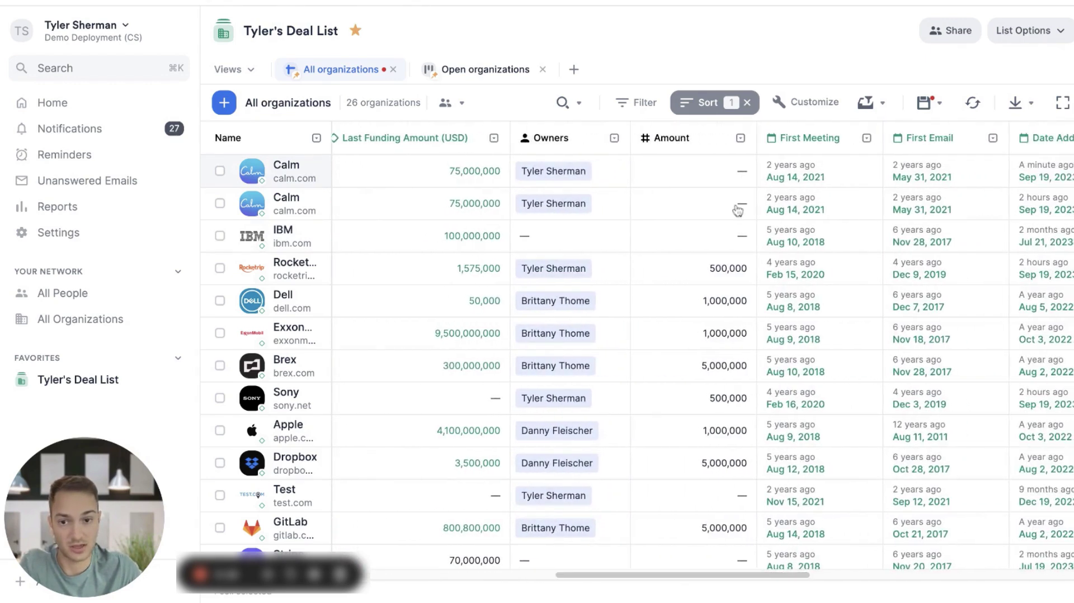
- Enter Amounts of 50,000 for the second Calm row and 600,000 for the first
click(737, 210)
text(50,0)
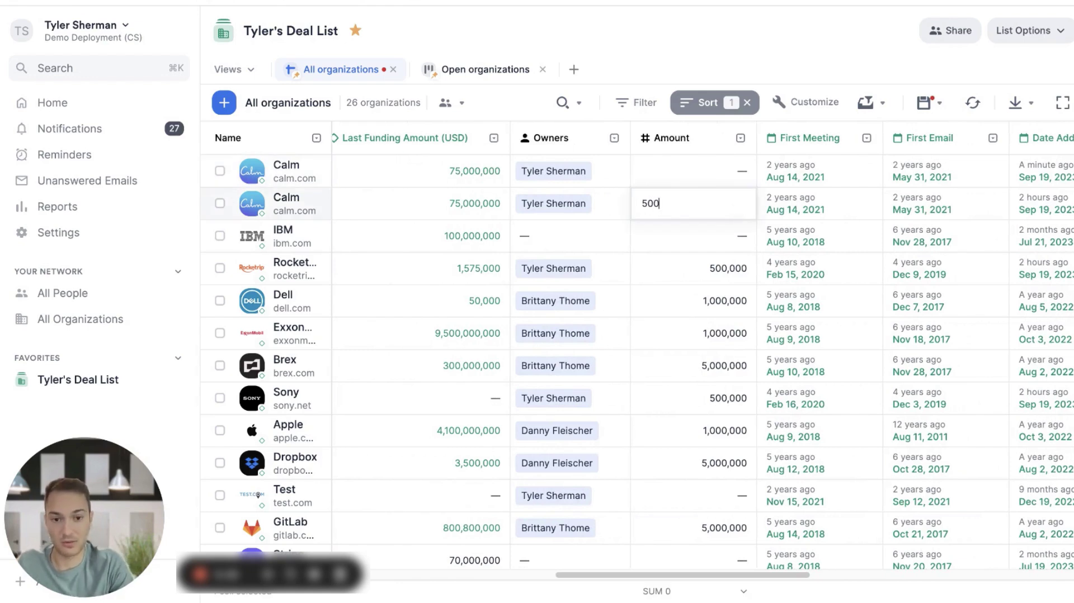
text(00)
key(Return)
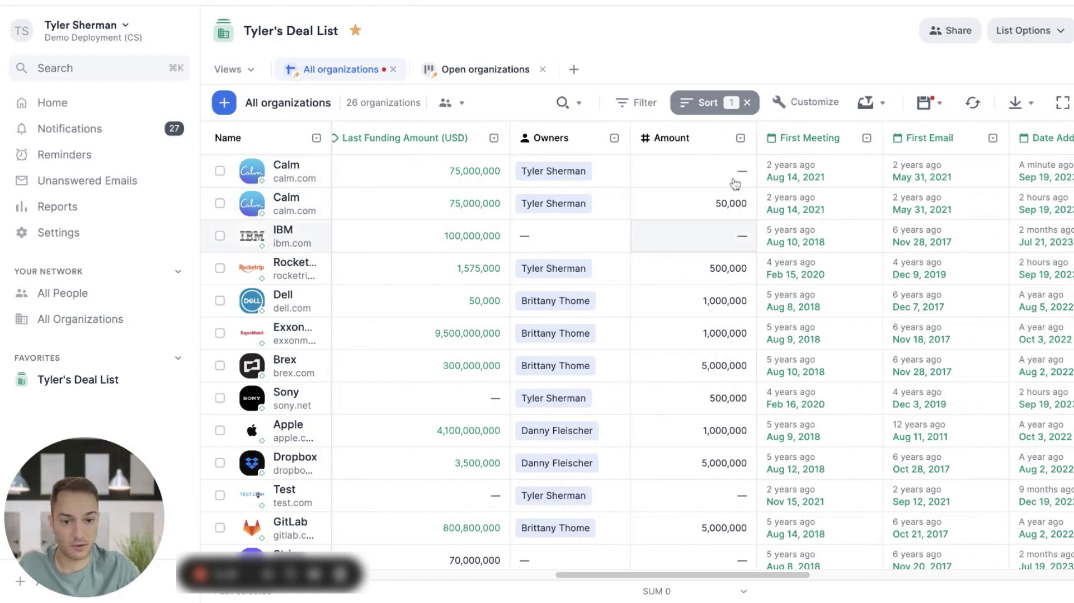
click(737, 174)
text(600,000)
key(Return)
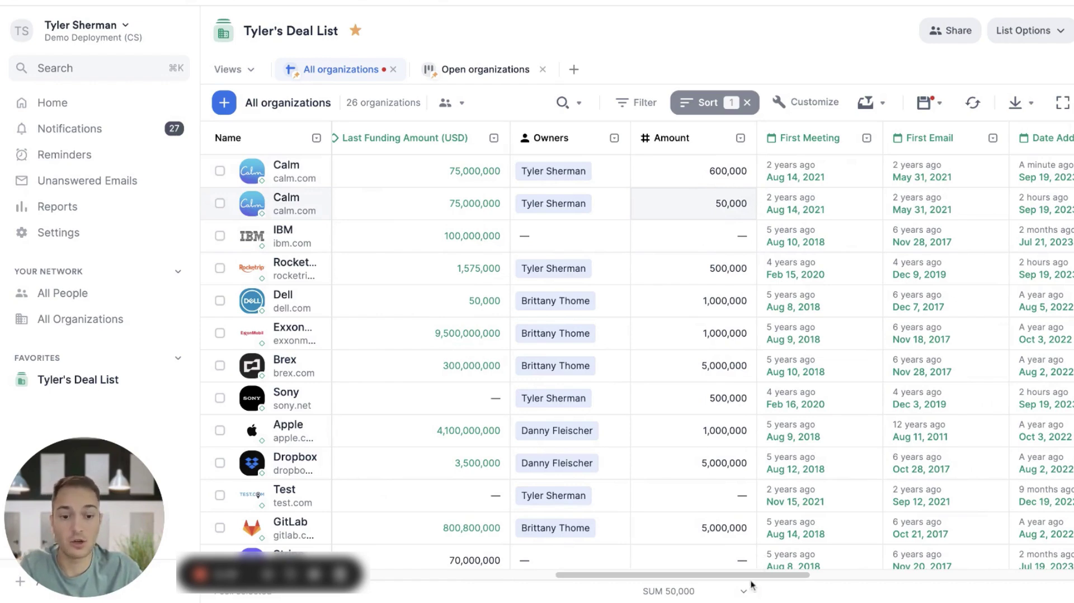
scroll(752, 582, left, 3)
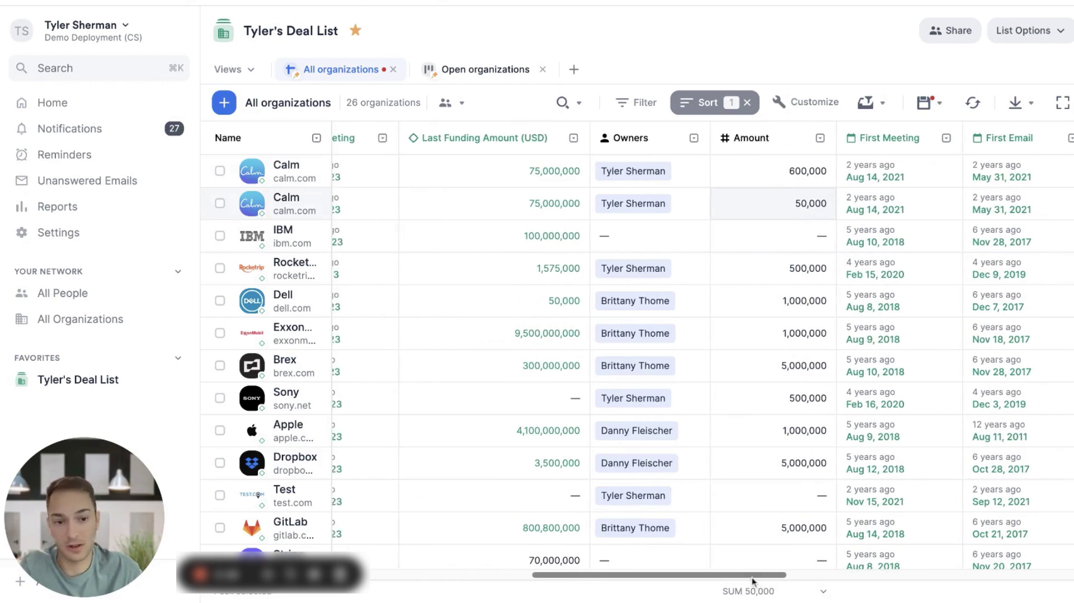
scroll(702, 358, left, 10)
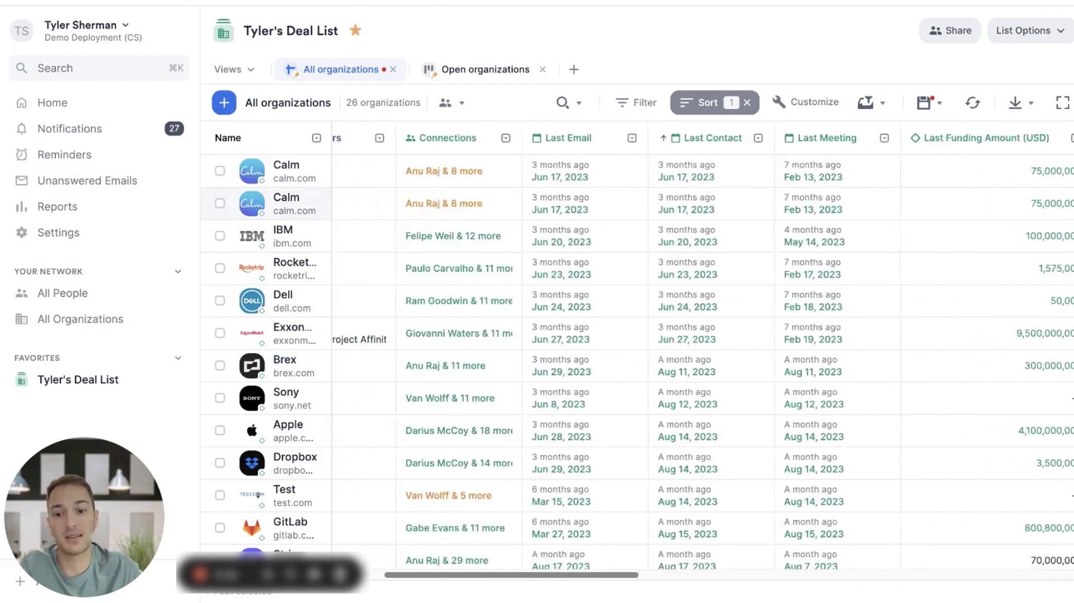
scroll(585, 232, left, 3)
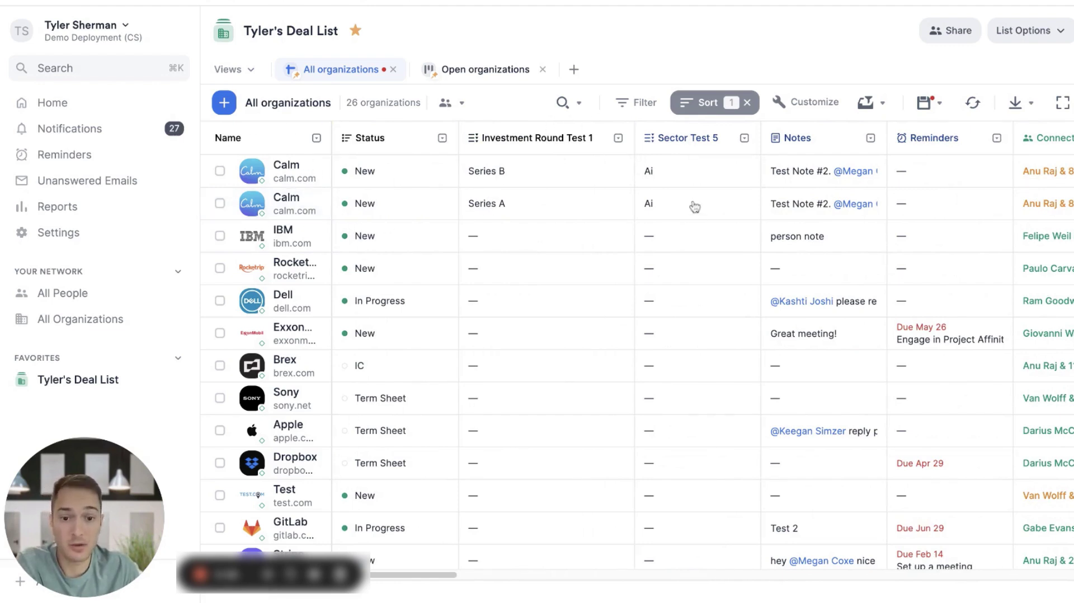
- Duplicate the current view and name the copy New View Test 3
click(934, 106)
click(937, 167)
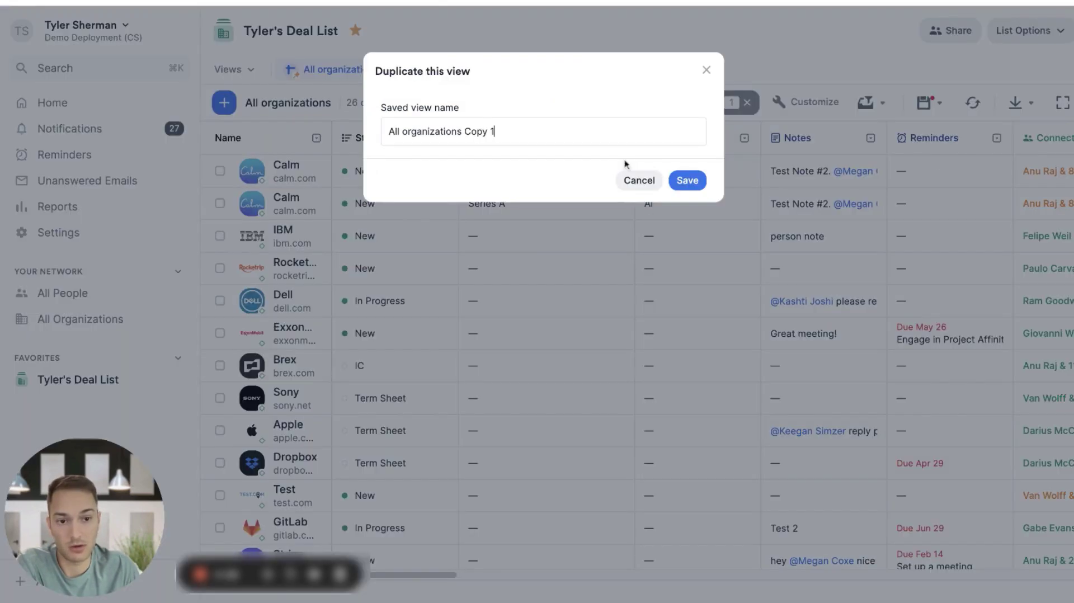
triple_click(587, 135)
text(NEw)
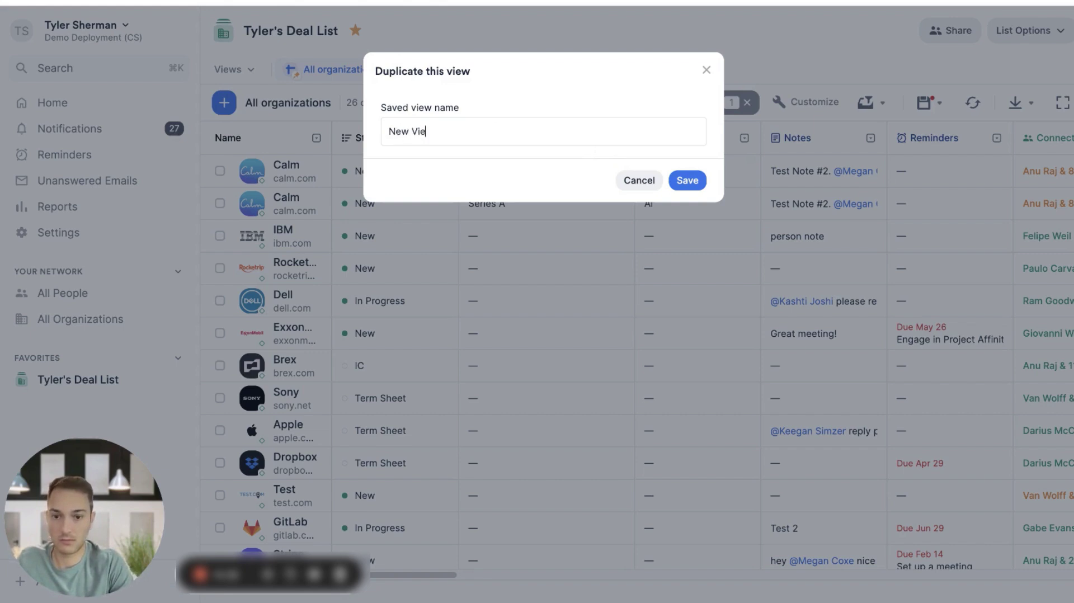
key(Return)
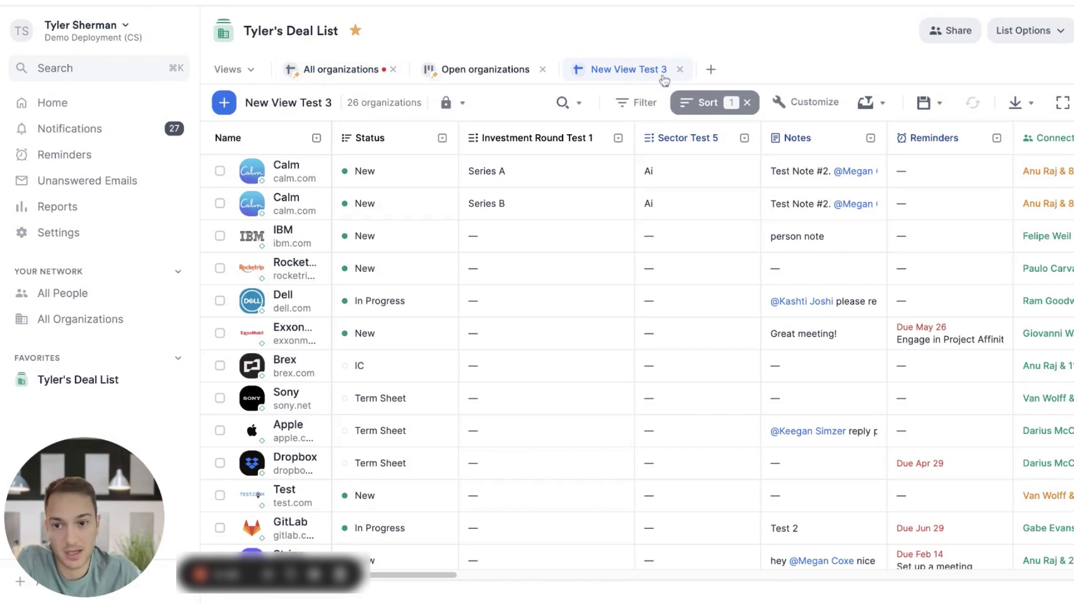
- Make New View Test 3 shared and allow others to configure it
click(222, 73)
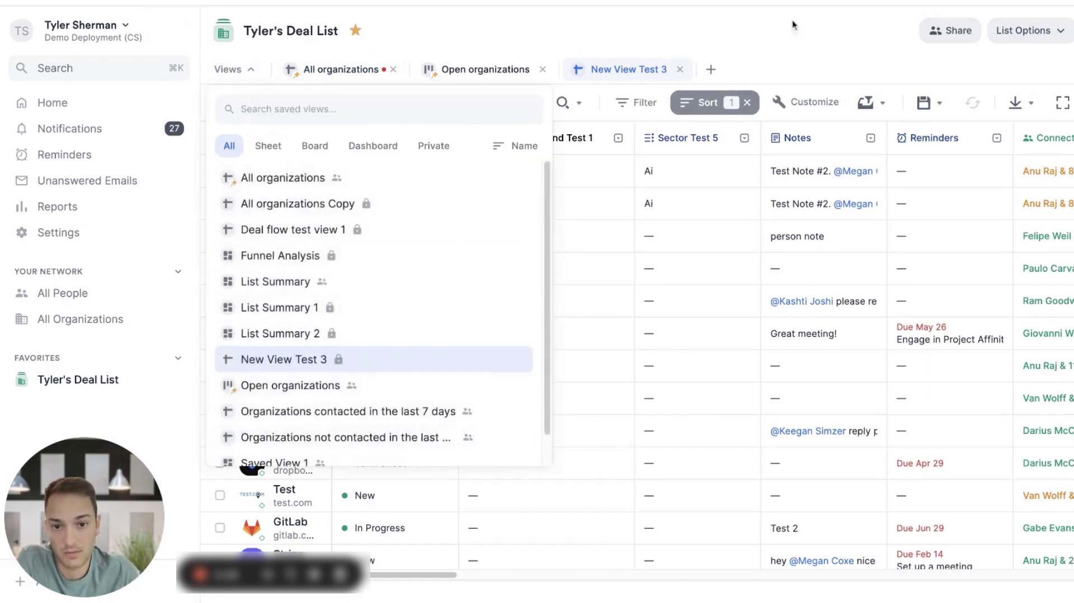
click(559, 114)
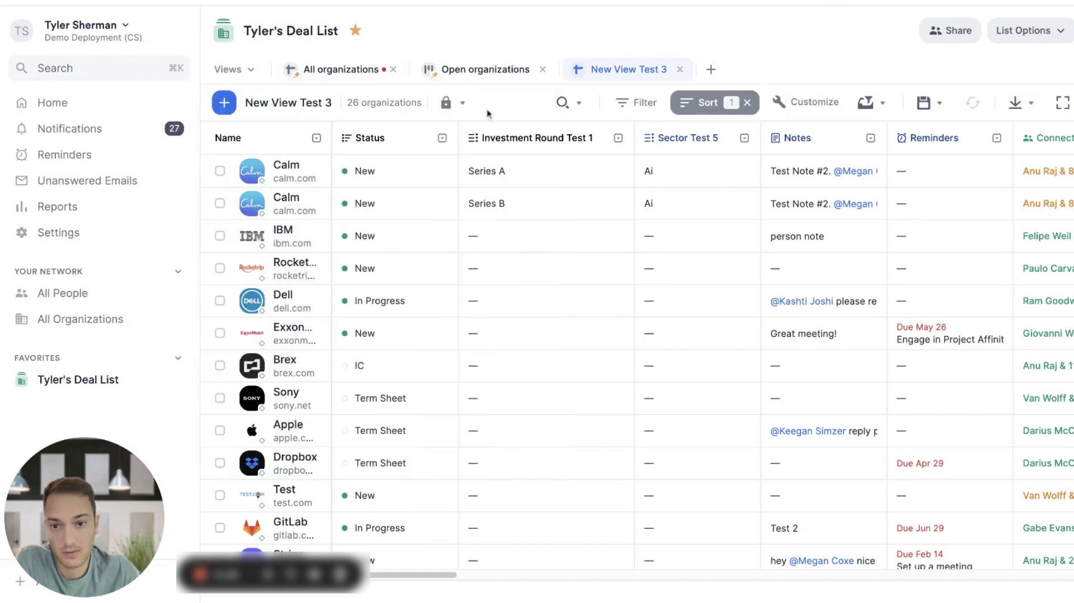
click(456, 106)
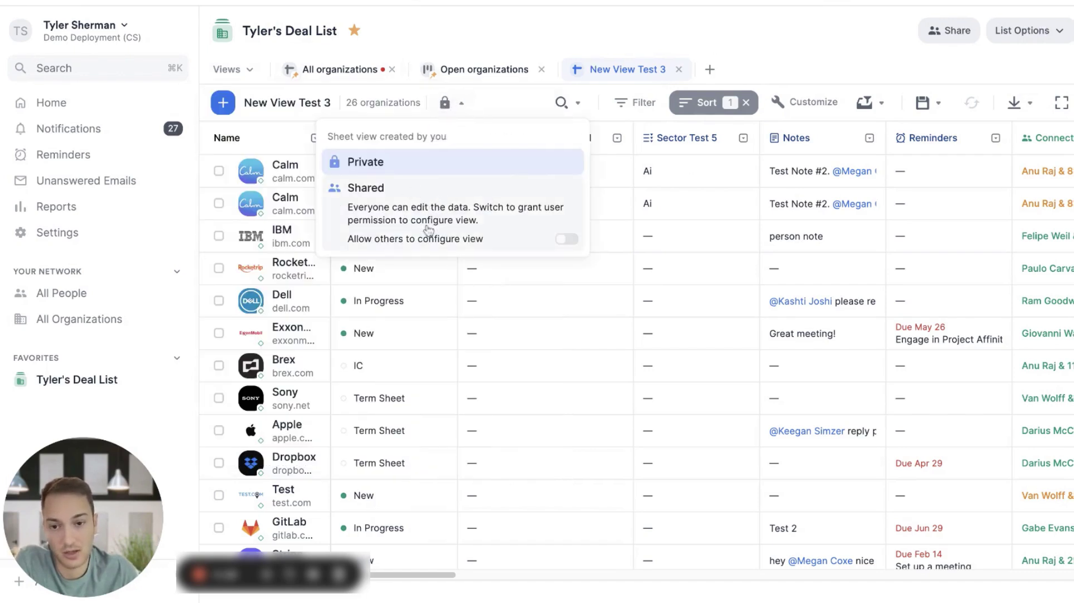
click(479, 228)
click(567, 239)
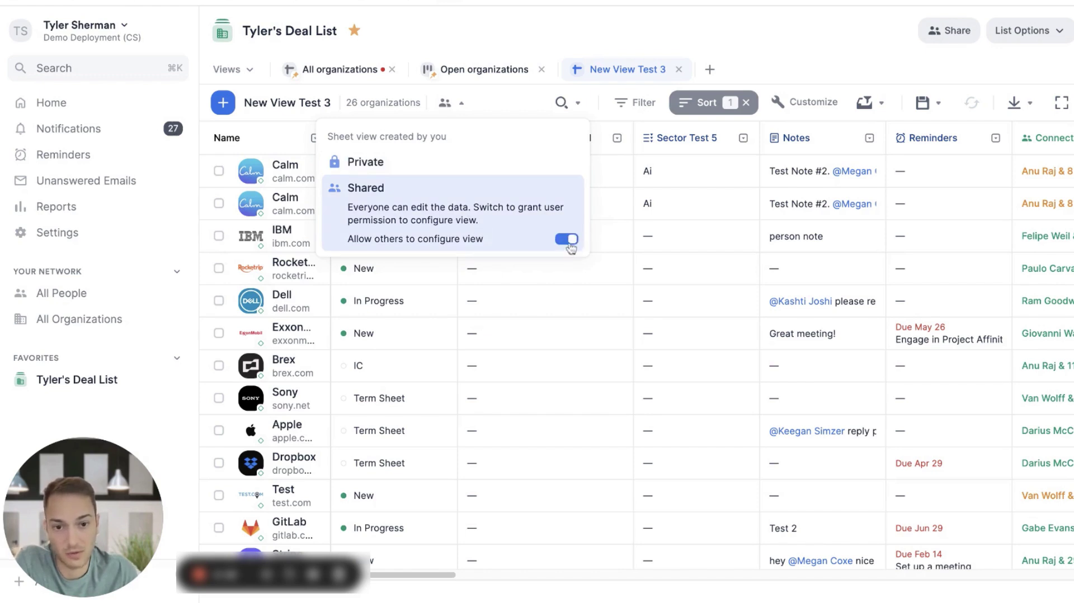
- Enable Multiple Values on the Sector Test 5 field
click(787, 44)
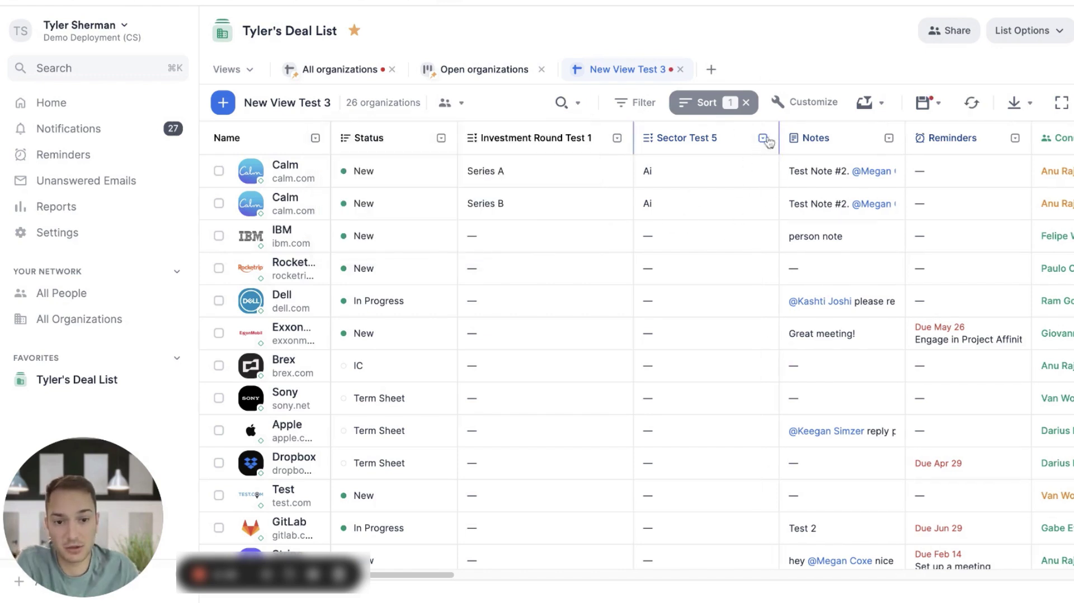
click(764, 139)
click(781, 167)
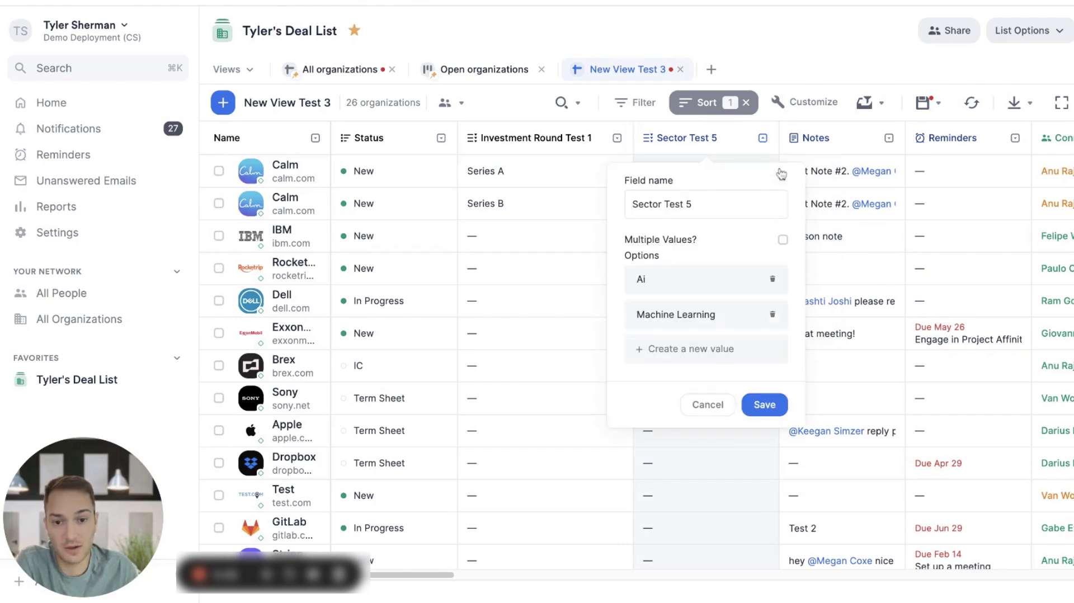
click(783, 239)
click(769, 405)
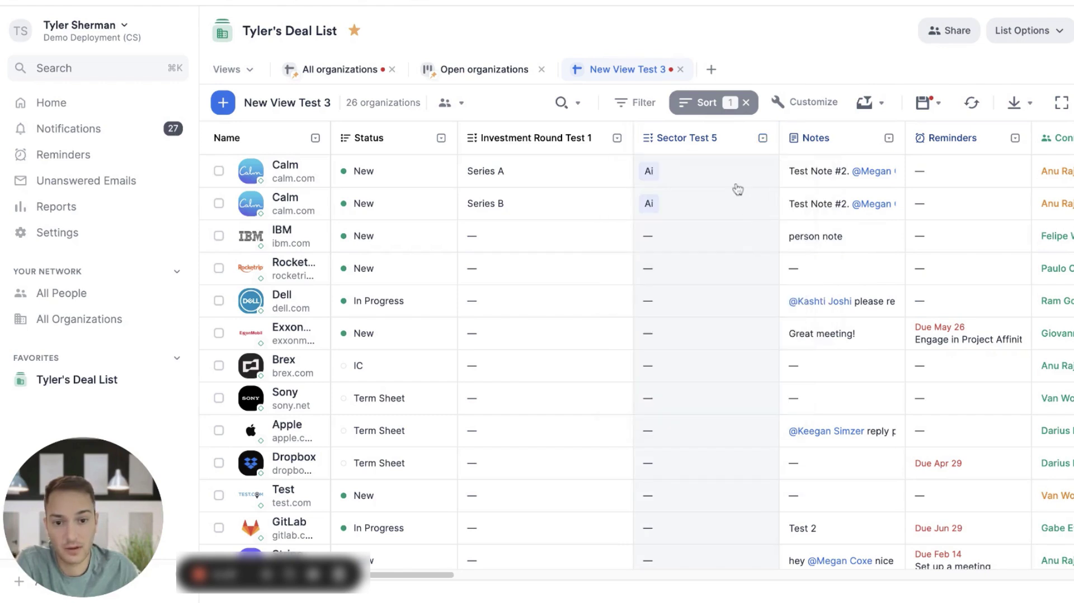
- Add Machine Learning to the first Calm row's sectors alongside Ai
click(712, 176)
click(733, 227)
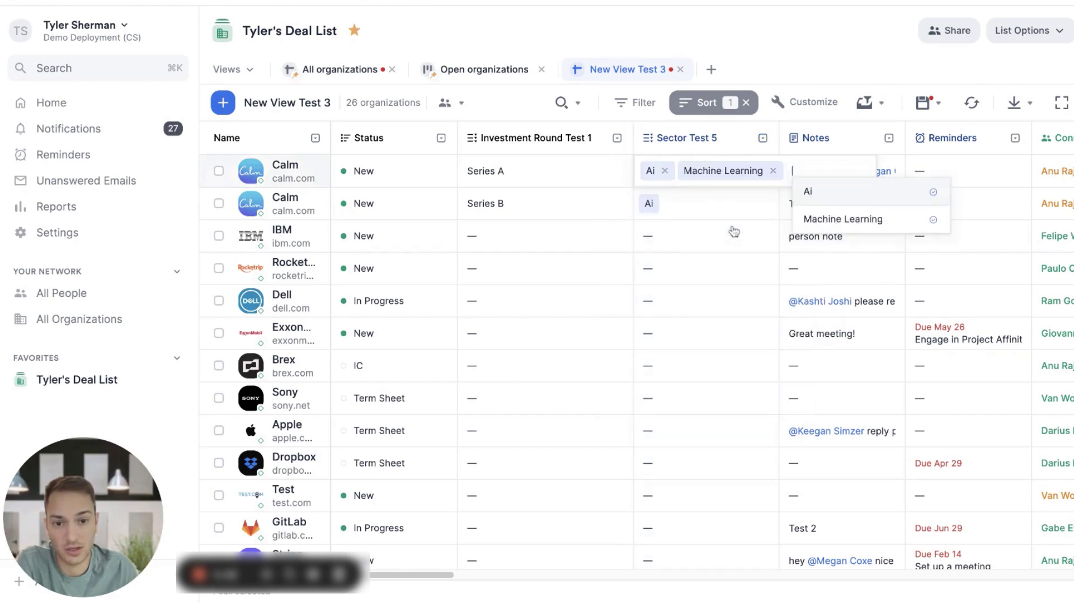
click(853, 53)
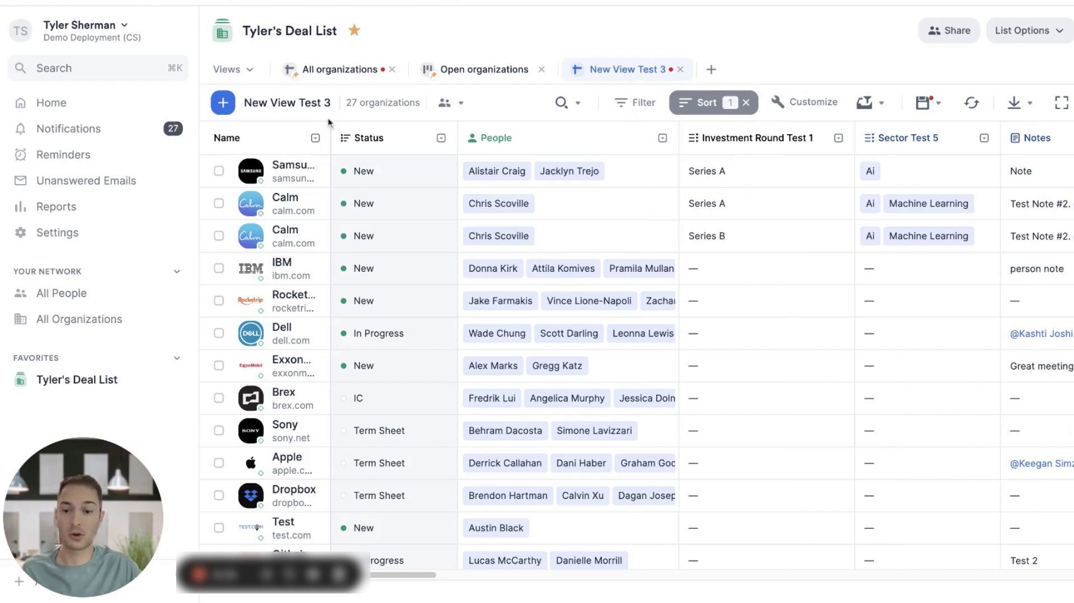
- Edit the Status field options, moving In Progress below Term Sheet
click(442, 138)
click(444, 165)
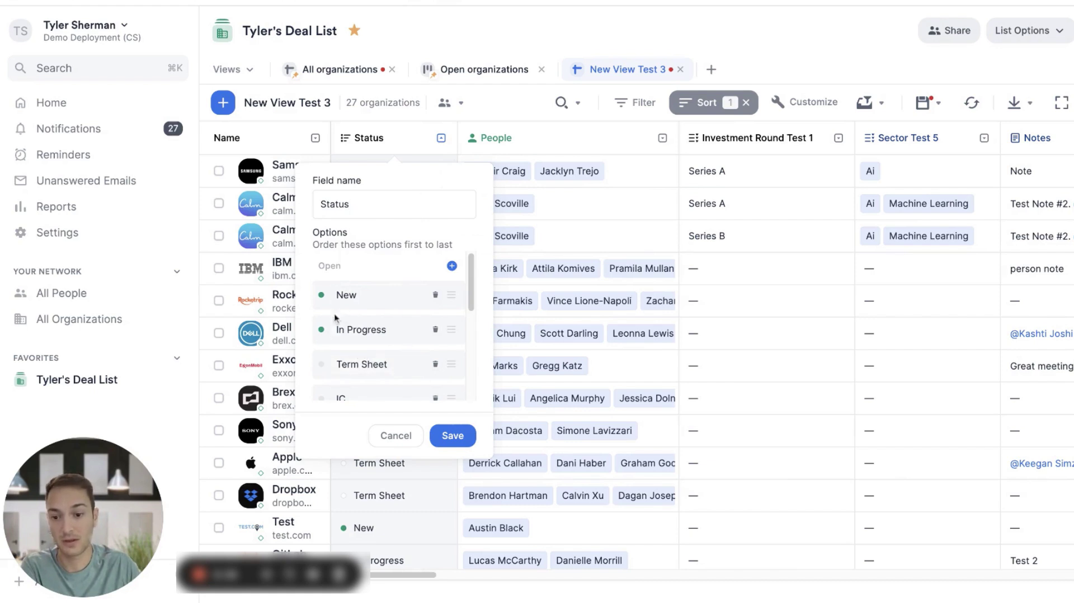
click(322, 329)
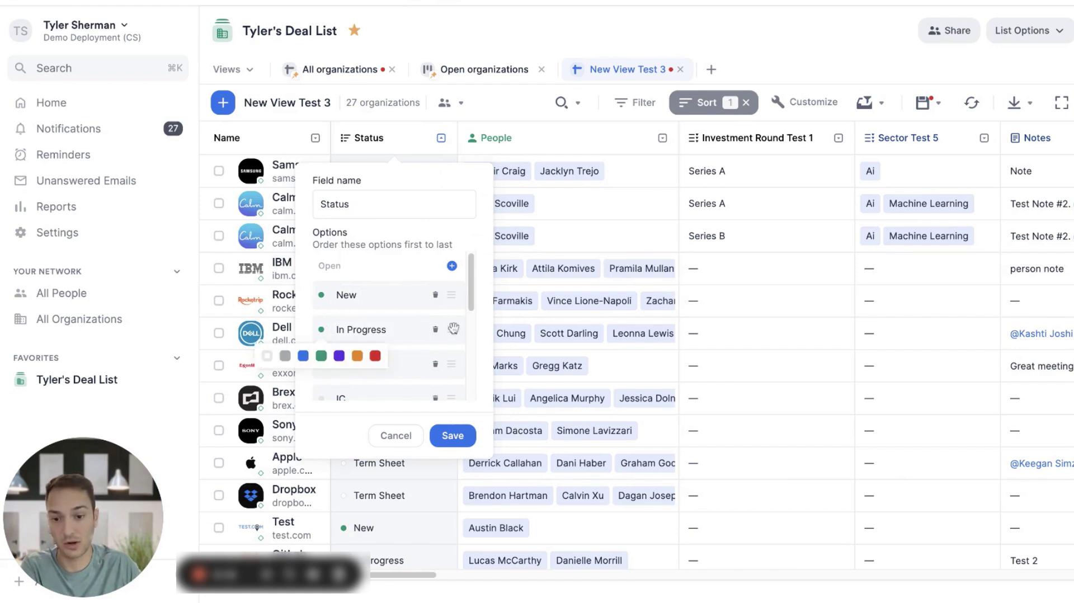
drag(452, 329, 445, 361)
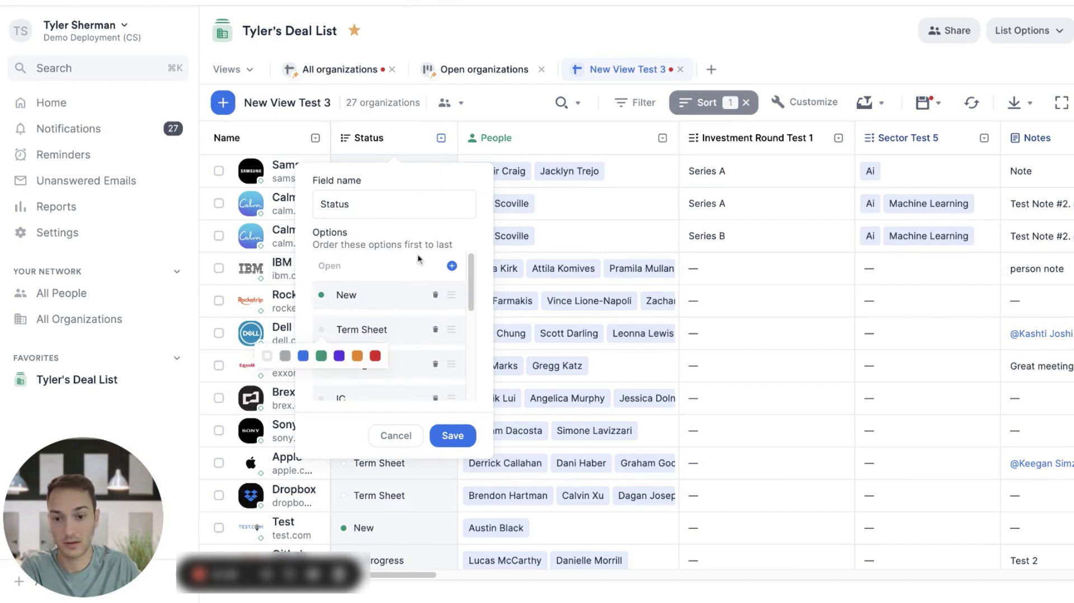
scroll(429, 292, down, 2)
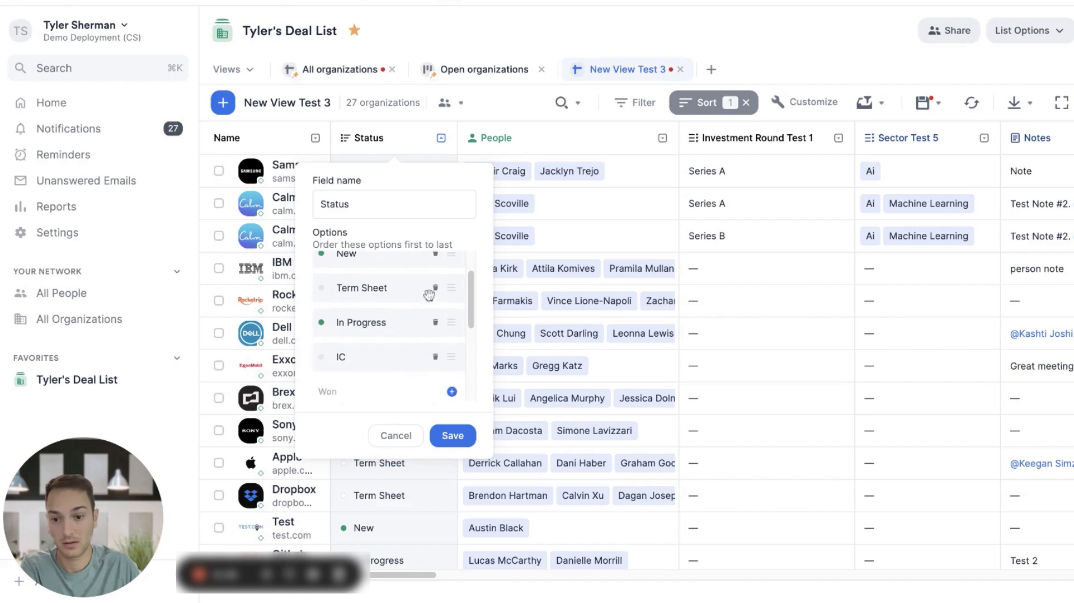
- Add Won, Lost and On Hold status options, save, and show Samsung's status choices
key(Return)
scroll(430, 297, down, 1)
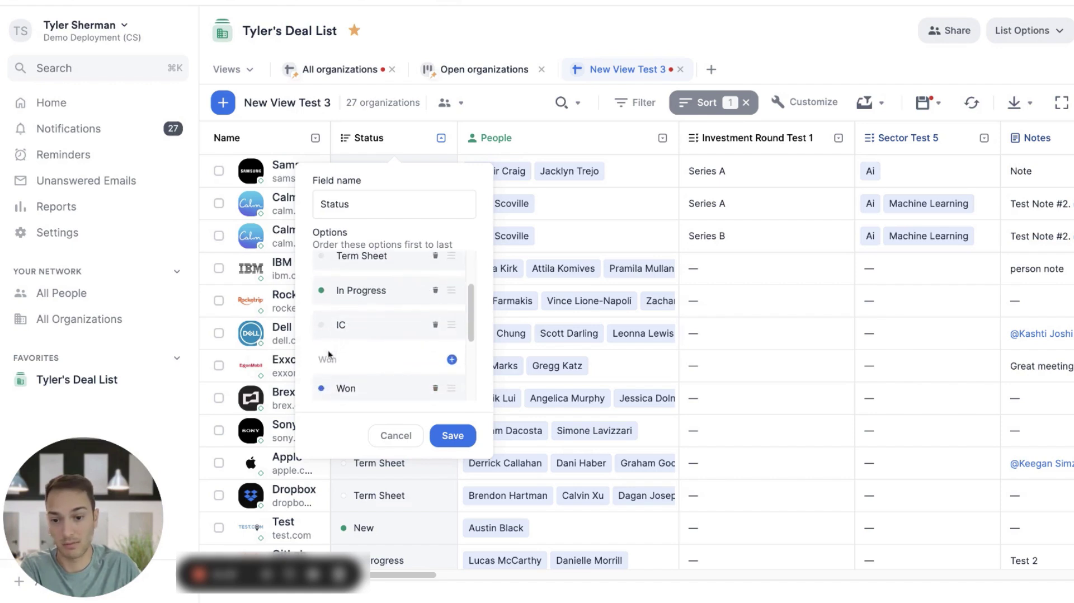
text(Lost)
key(Return)
text(On Hold)
key(Return)
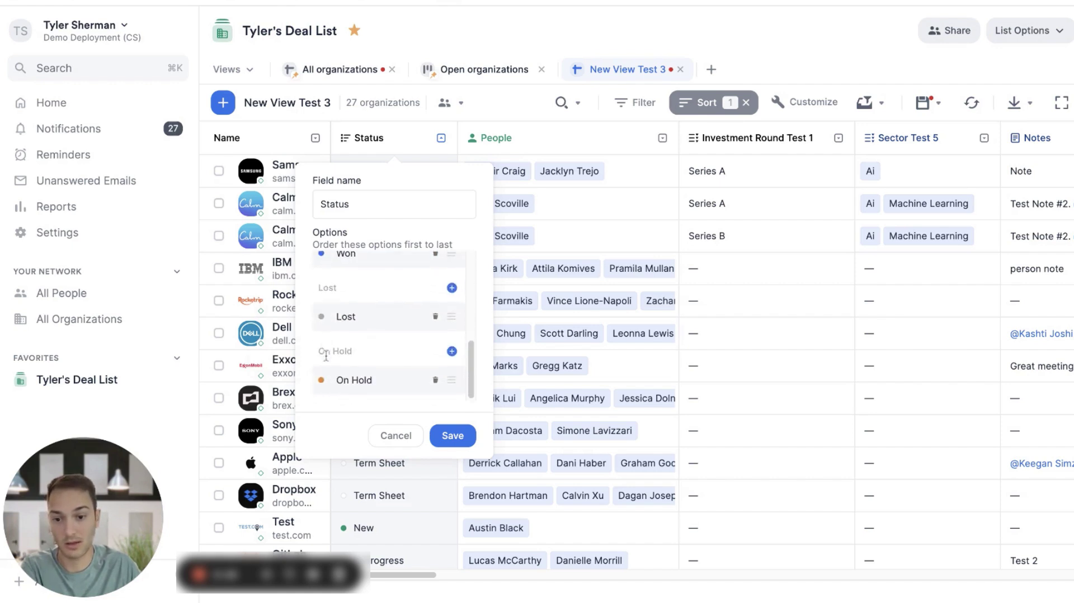
scroll(437, 344, up, 5)
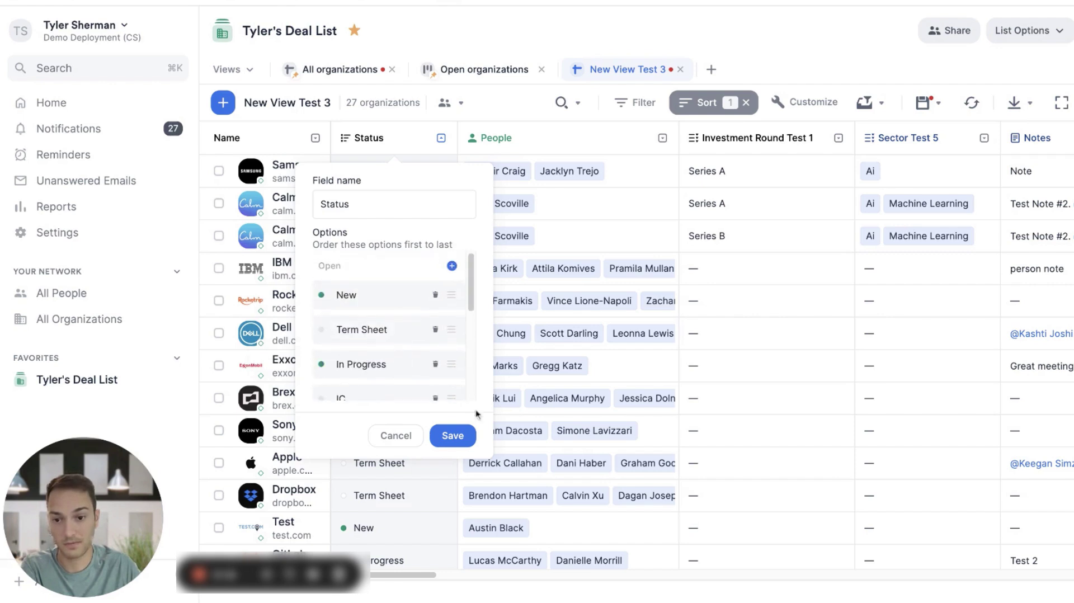
click(453, 436)
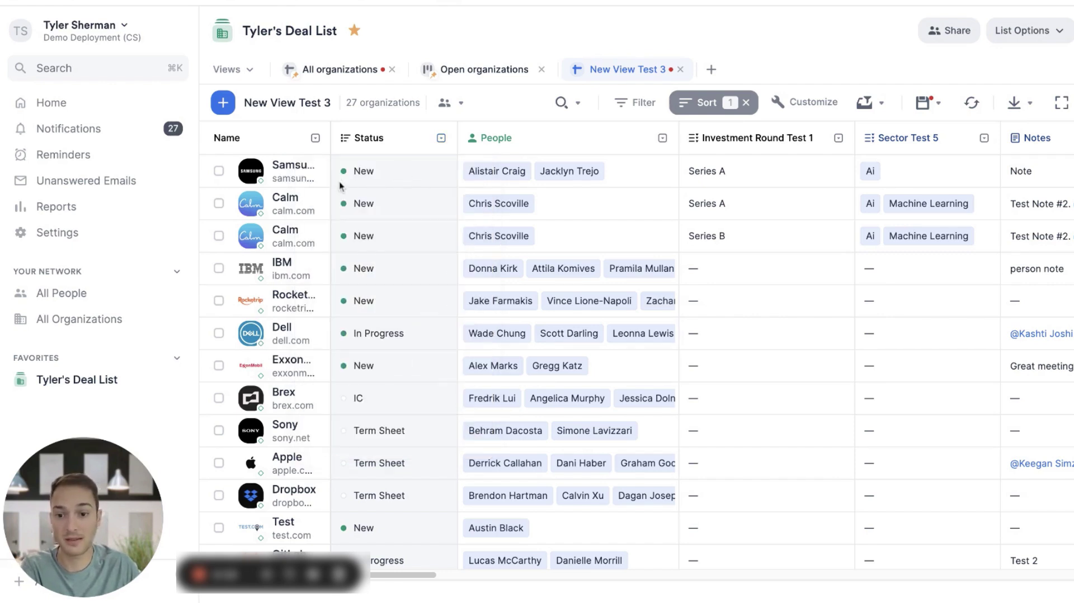
click(357, 183)
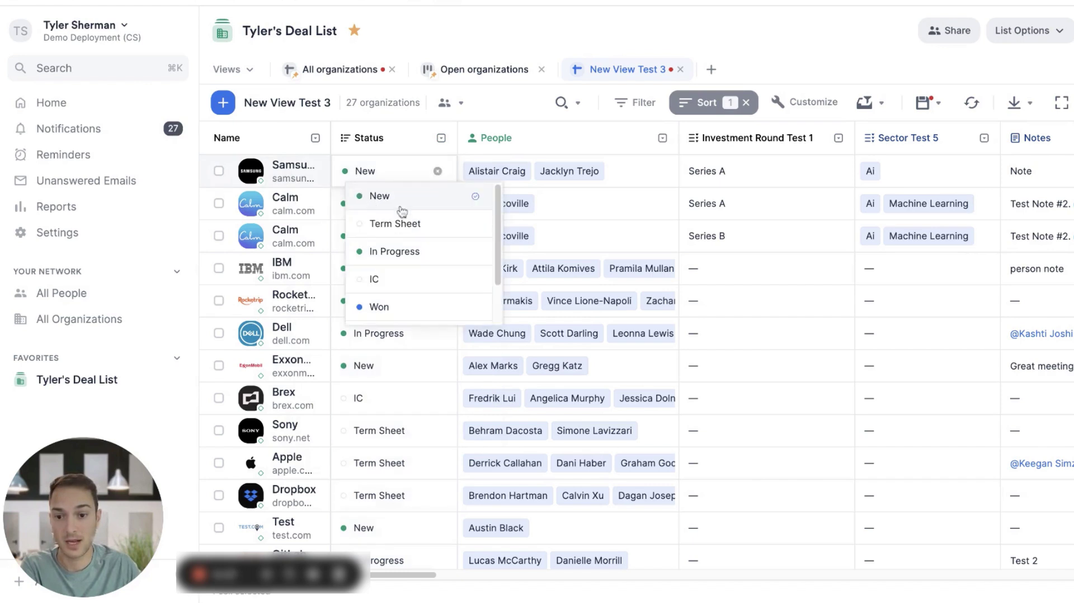
- Change Samsung's status from New to Term Sheet
click(425, 224)
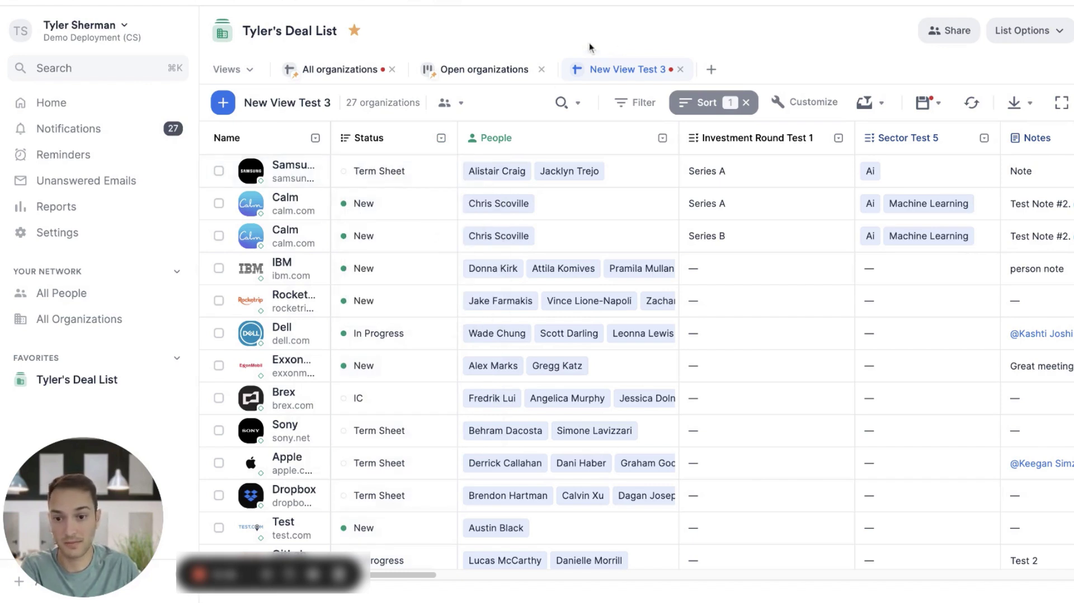
mouse_move(408, 181)
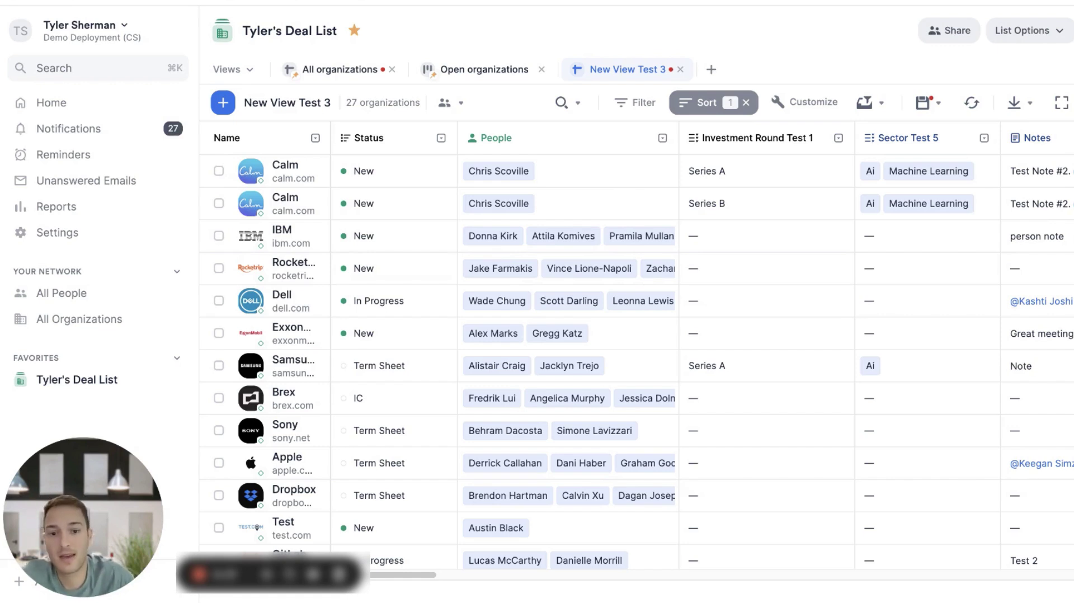
- Switch to the Open organizations board and open Dell's organization details
click(428, 71)
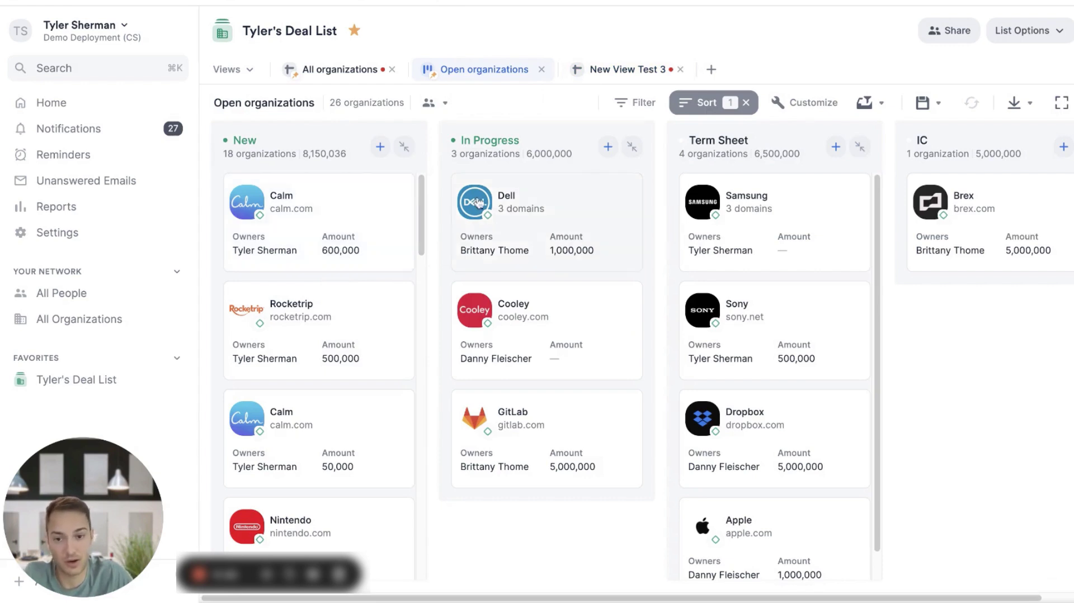
click(570, 211)
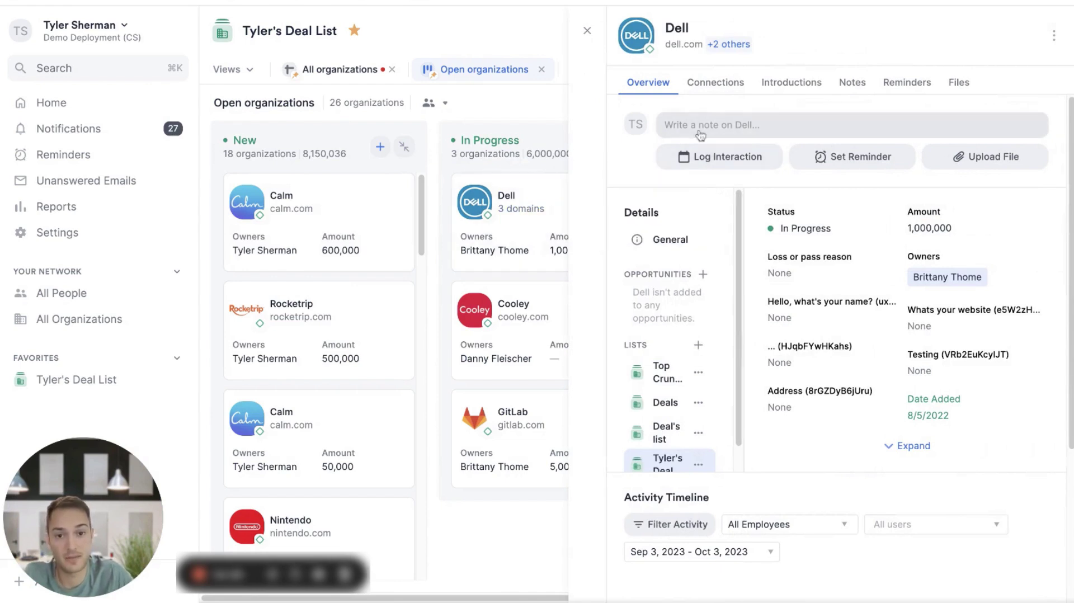
- Move Calm to the top of New, show First Email on cards, and collapse Term Sheet
click(586, 30)
drag(319, 210, 325, 244)
click(806, 102)
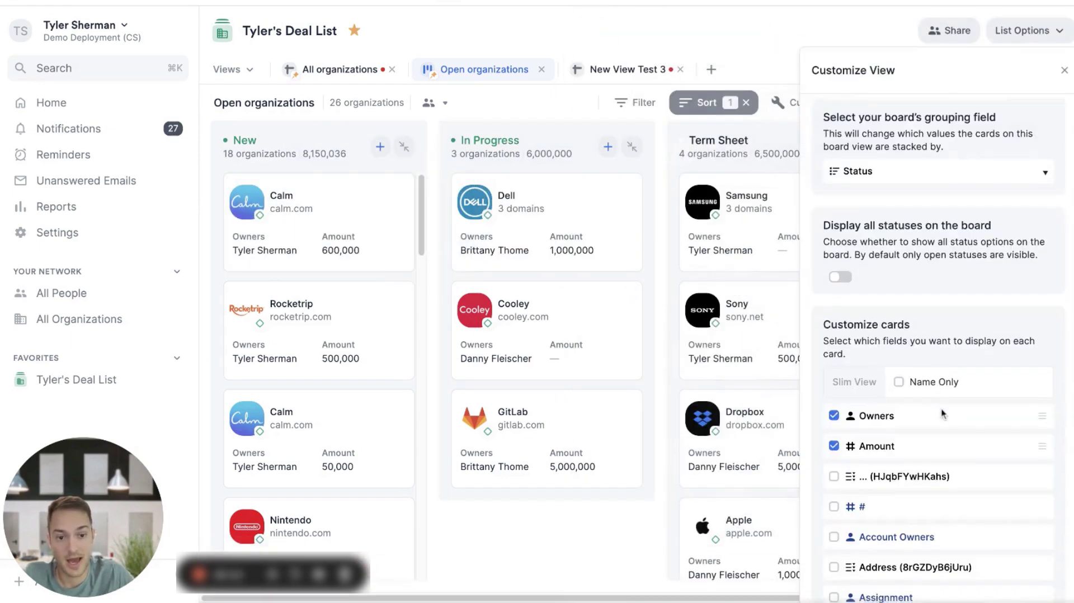
scroll(942, 414, down, 5)
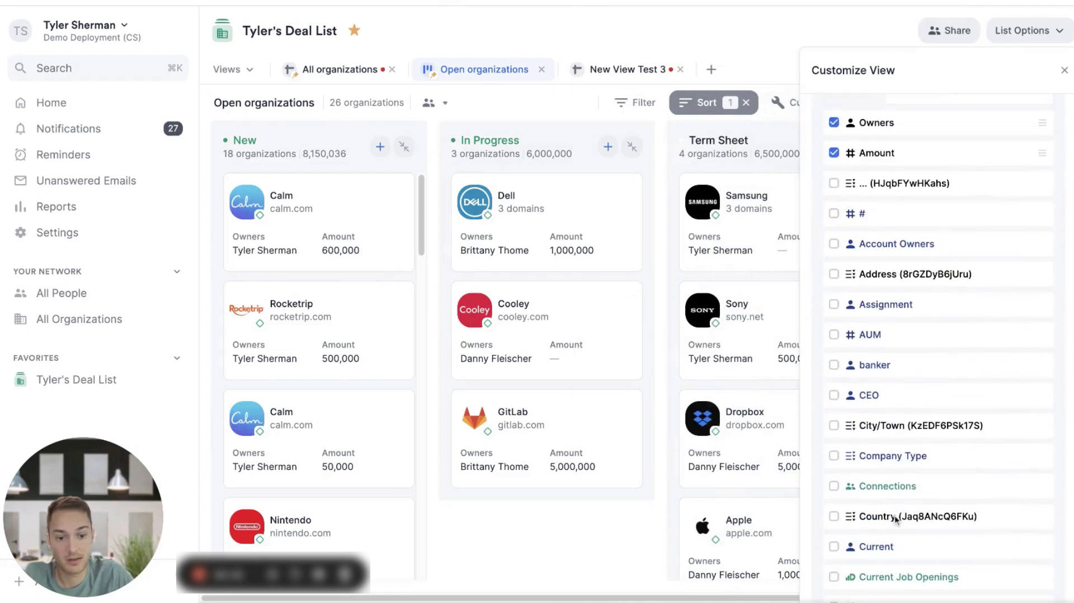
scroll(895, 518, down, 4)
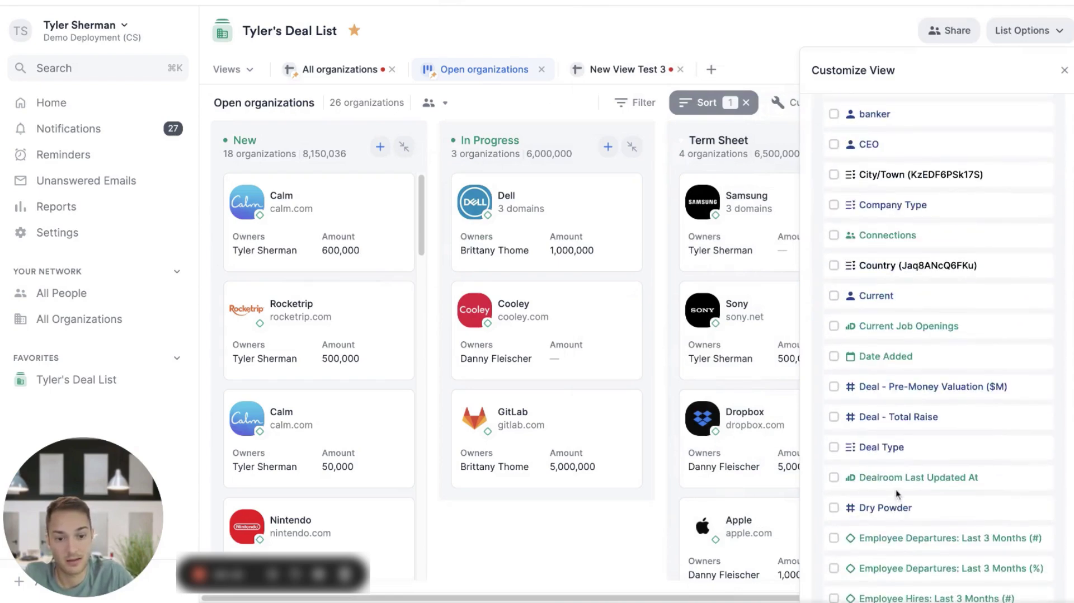
scroll(895, 504, down, 5)
scroll(898, 494, down, 4)
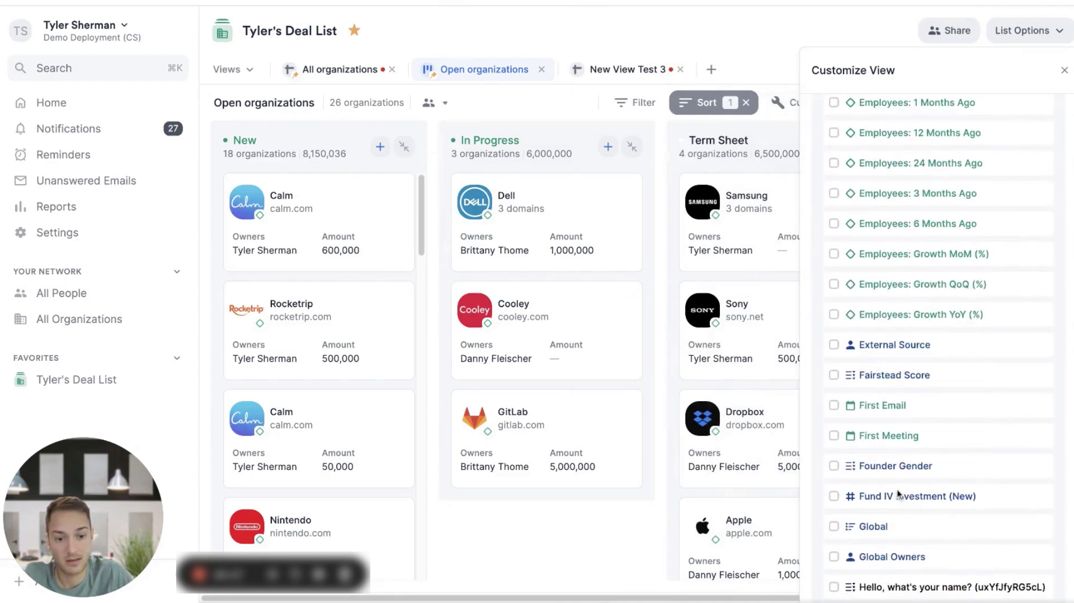
click(833, 405)
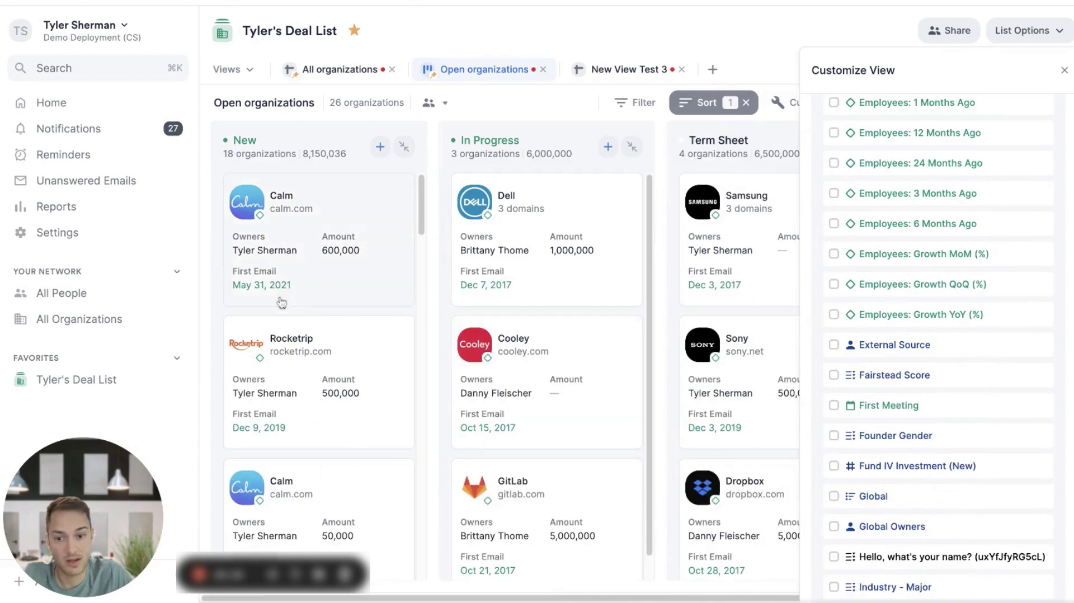
click(1066, 69)
click(858, 148)
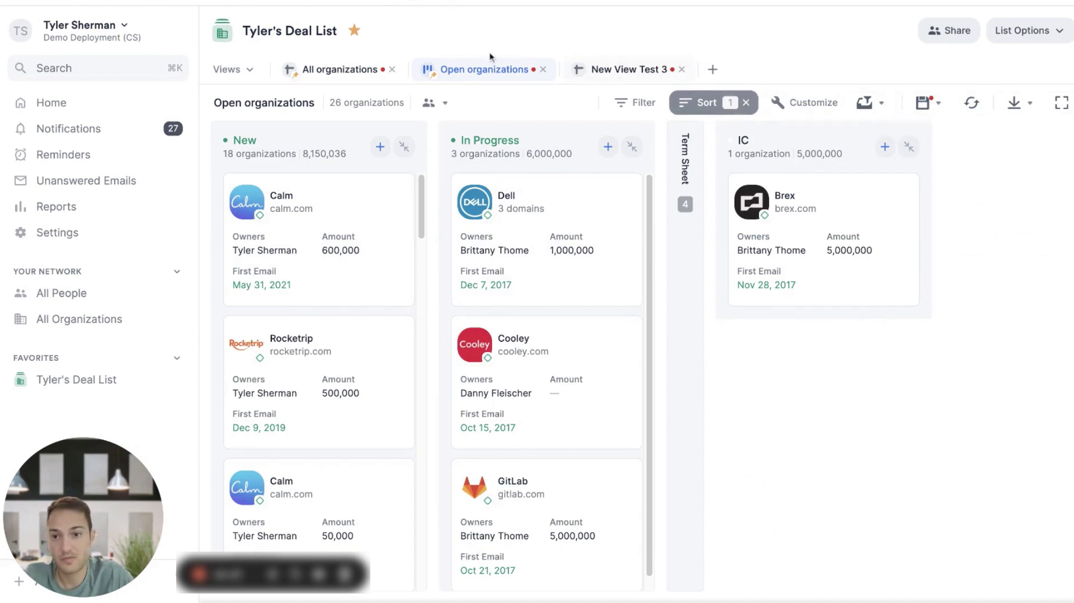
- Go to the LP Fundraising Example list's Default view from the views dropdown
click(226, 70)
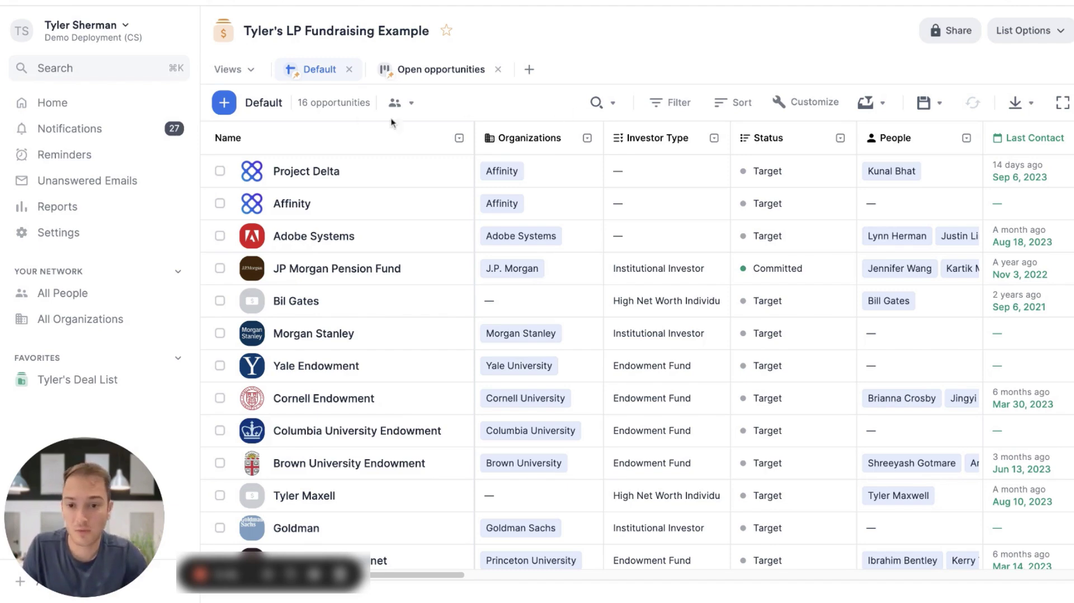
- Add a new opportunity named 'Goldman Real Estate' to the LP Fundraising Example list
click(229, 110)
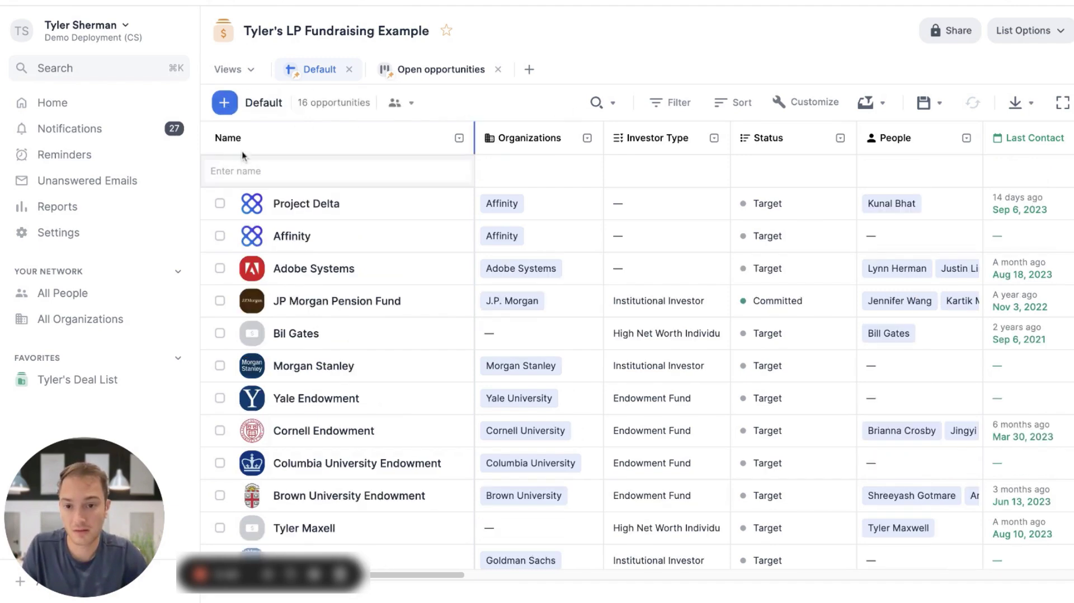
text(Goldman Real Estate)
key(Return)
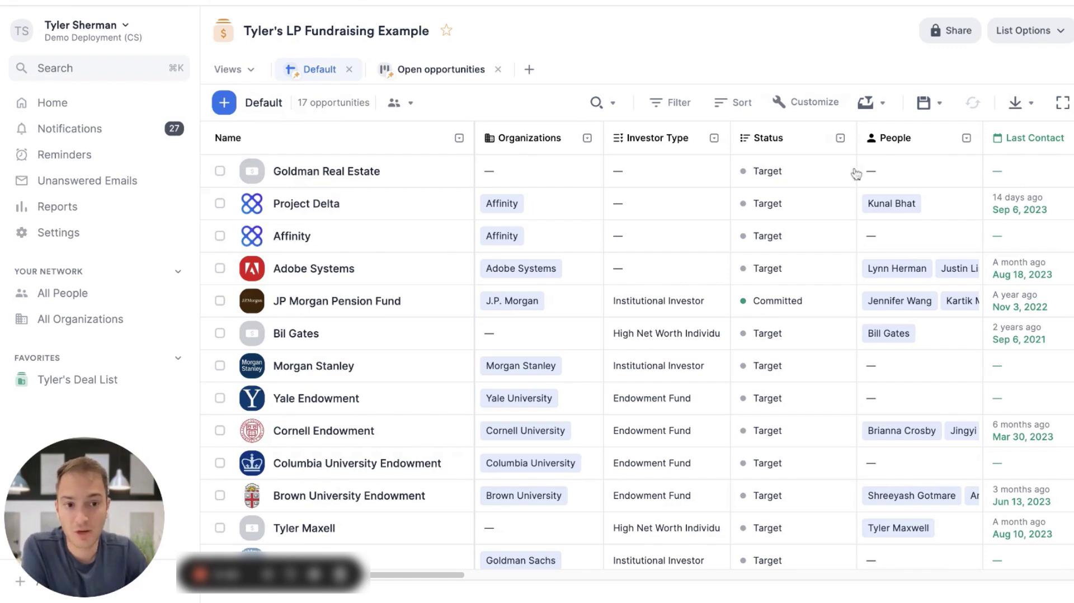
scroll(424, 576, right, 3)
scroll(425, 576, right, 10)
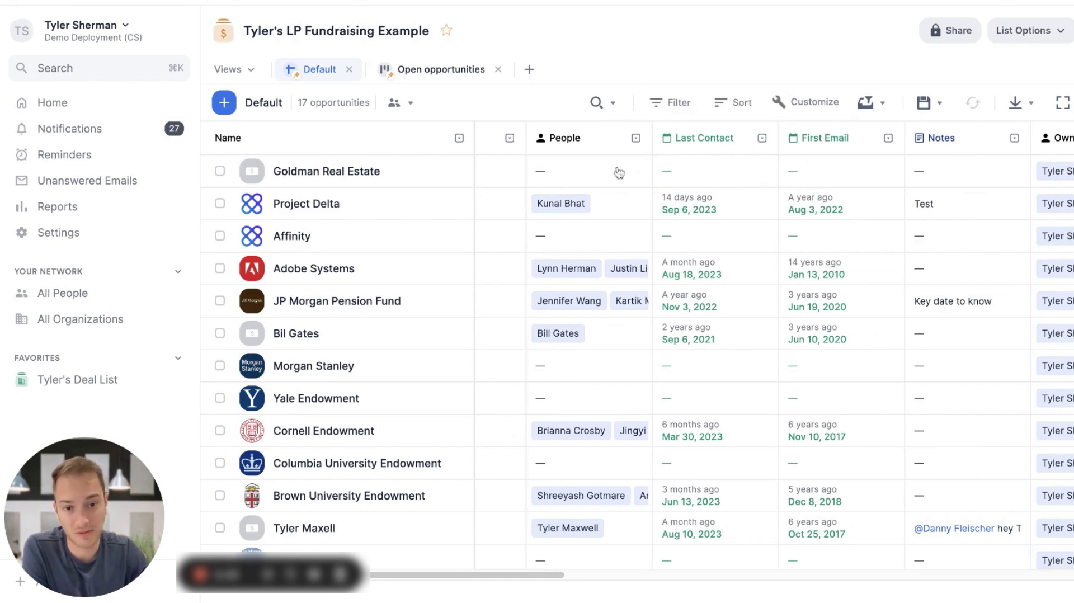
scroll(780, 304, left, 12)
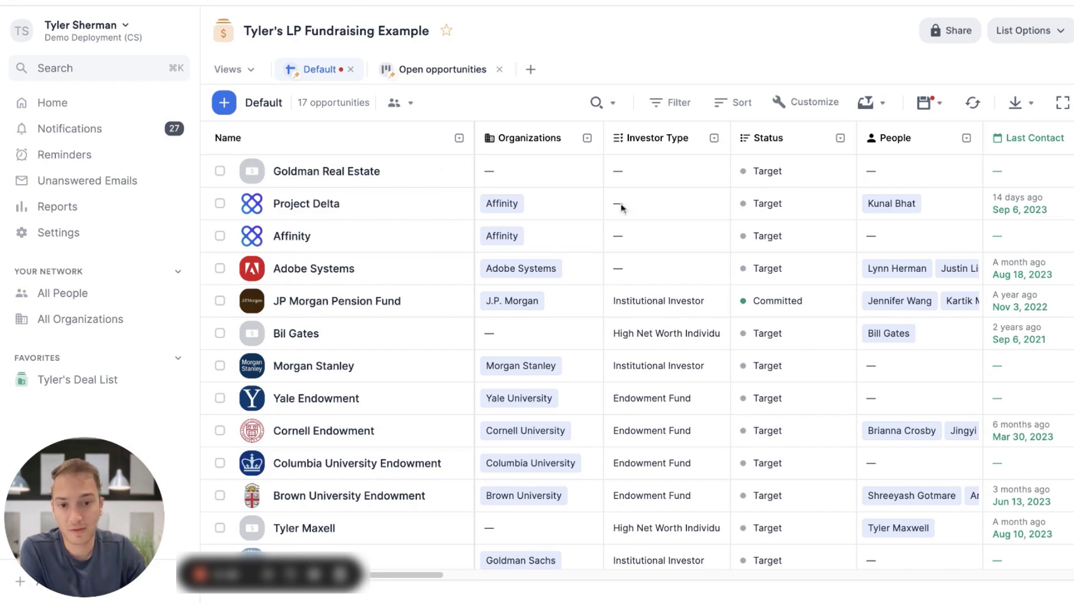
scroll(421, 576, right, 12)
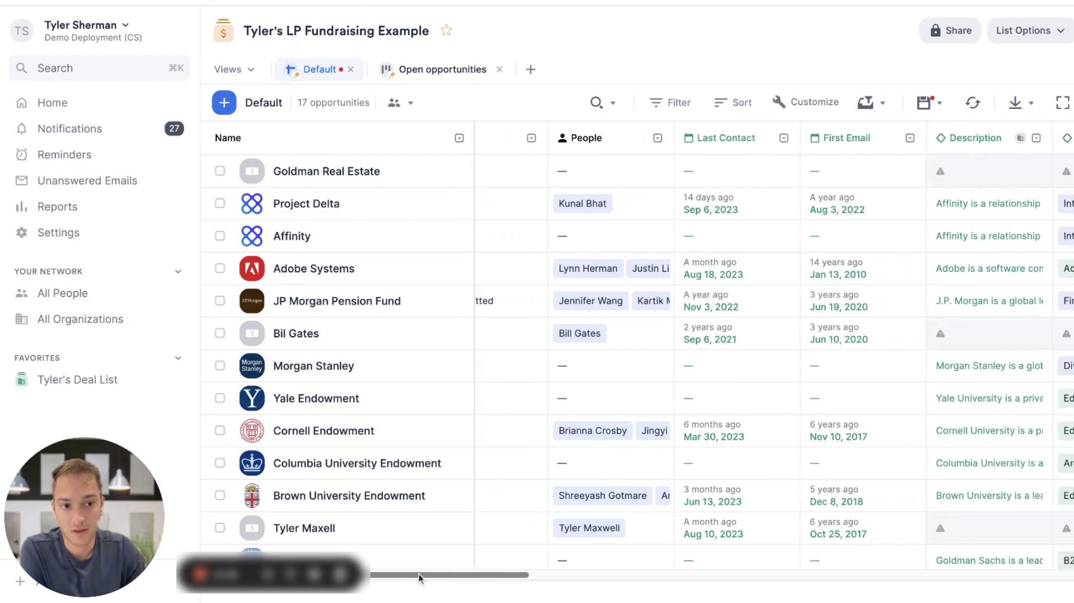
scroll(420, 577, right, 6)
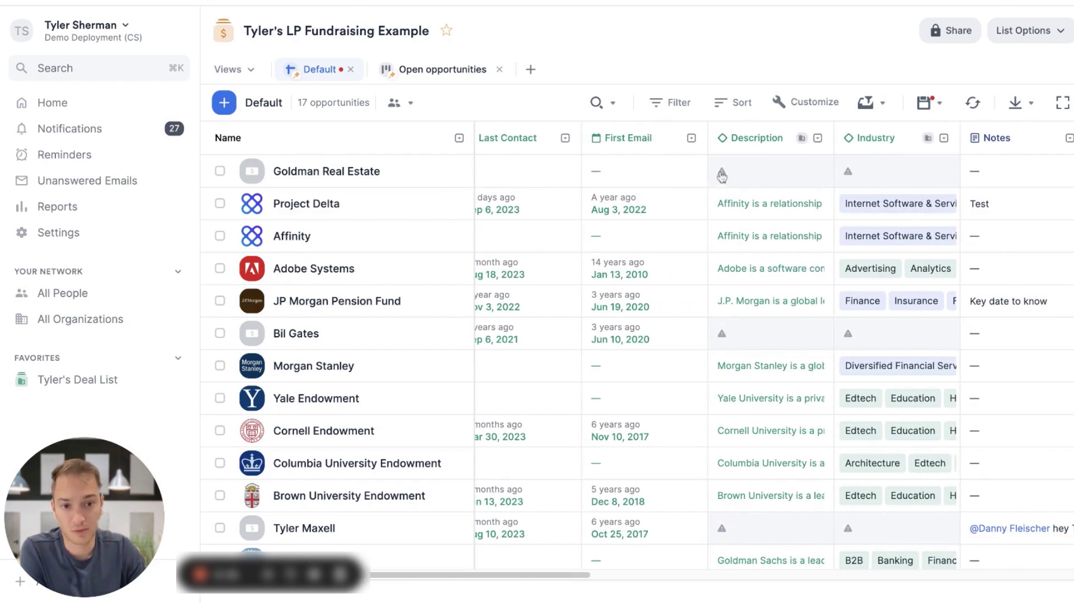
mouse_move(723, 175)
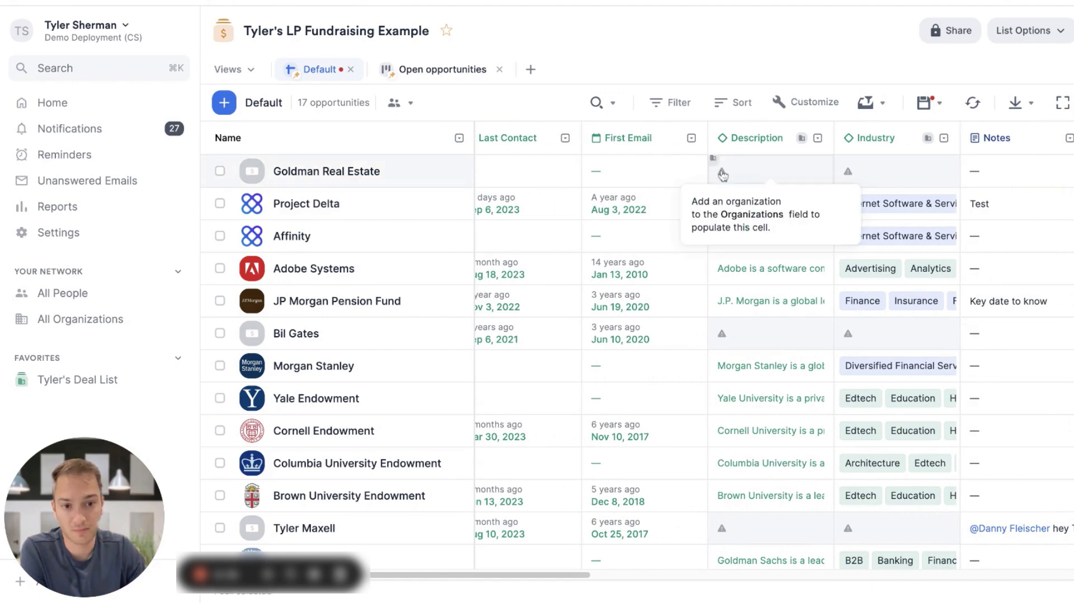
mouse_move(847, 178)
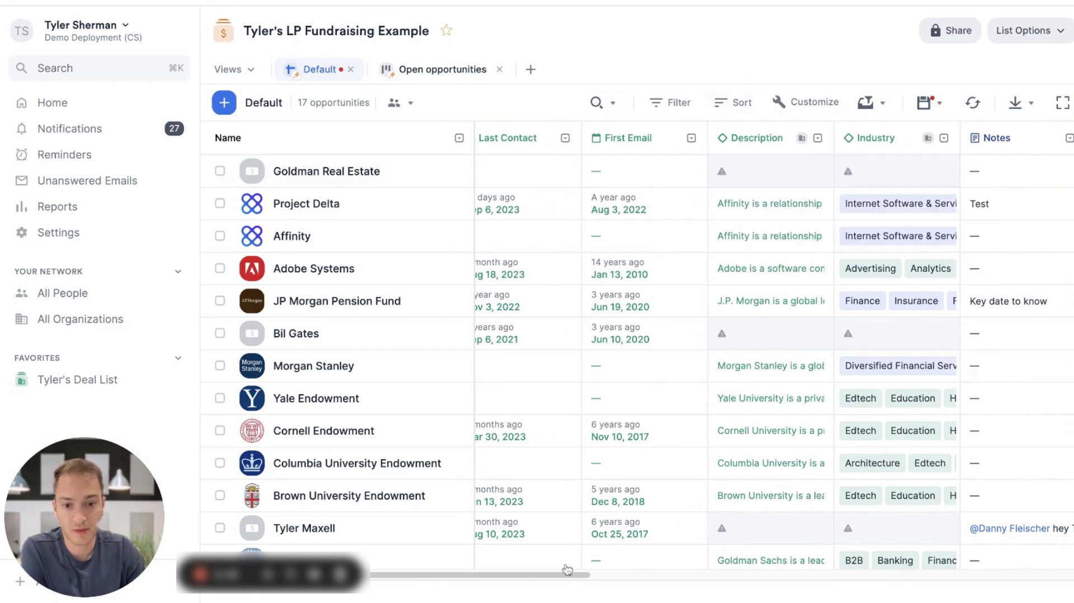
scroll(557, 578, left, 10)
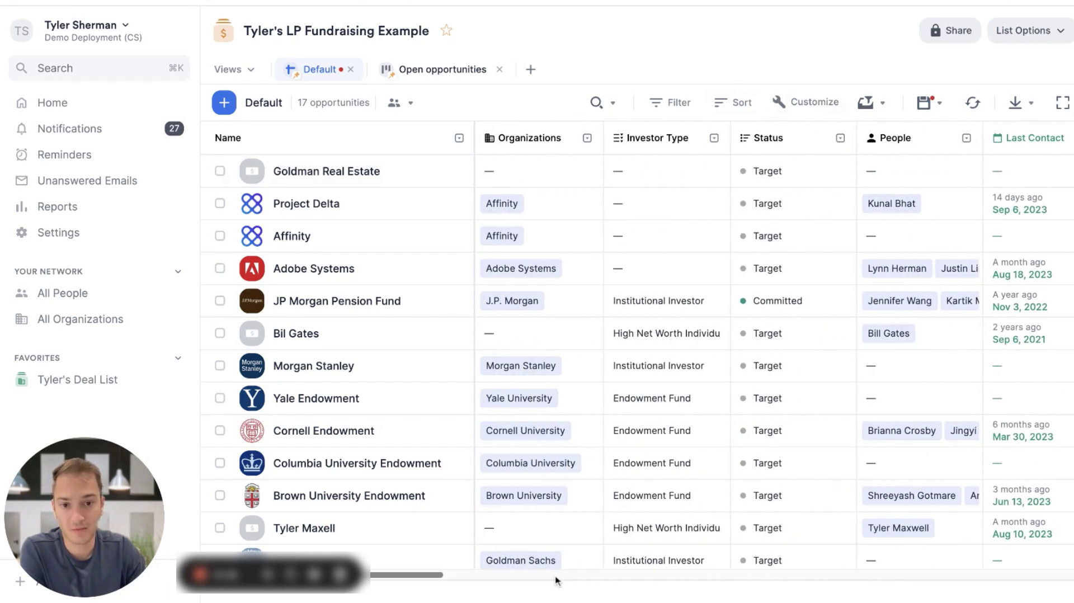
- Link Goldman Real Estate to the Goldman Sachs organization
click(494, 173)
text(Goldman Sa)
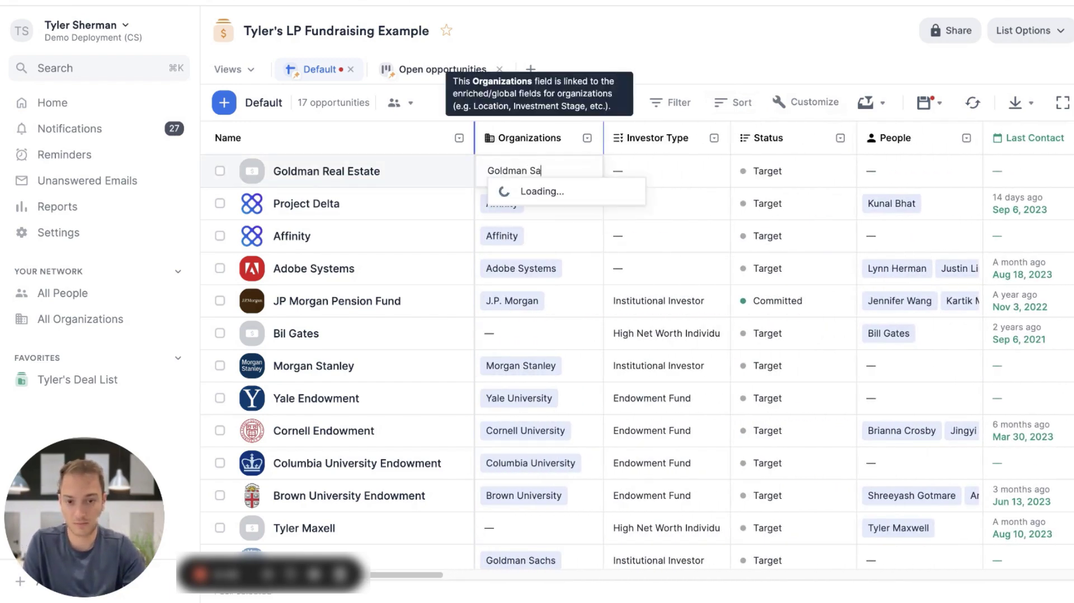
text(chs)
click(594, 226)
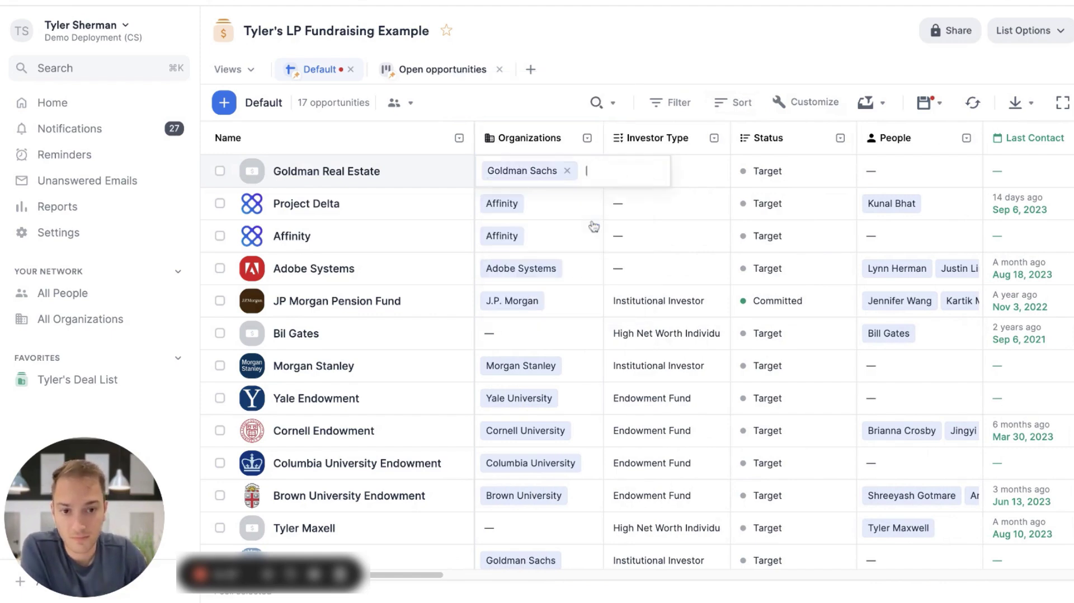
click(714, 24)
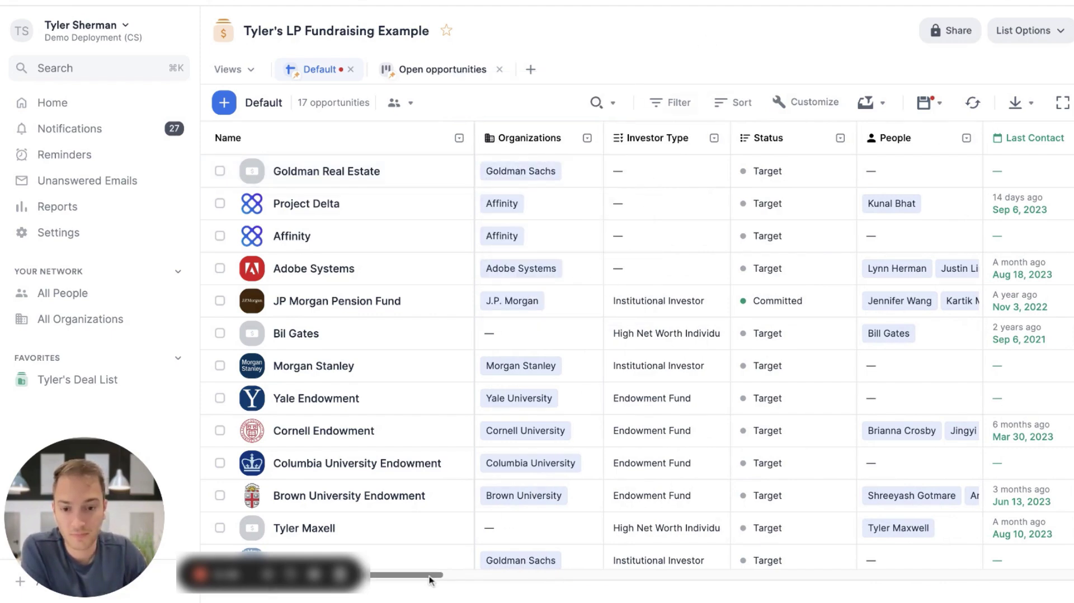
- Add two suggested Goldman Sachs contacts to Goldman Real Estate's People field
scroll(430, 579, right, 5)
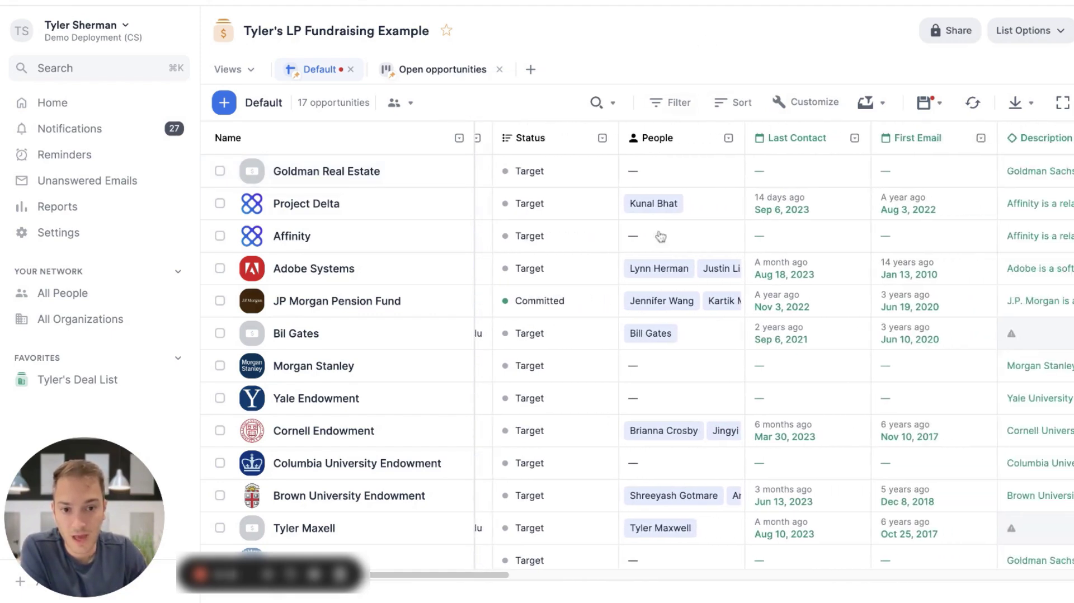
click(642, 175)
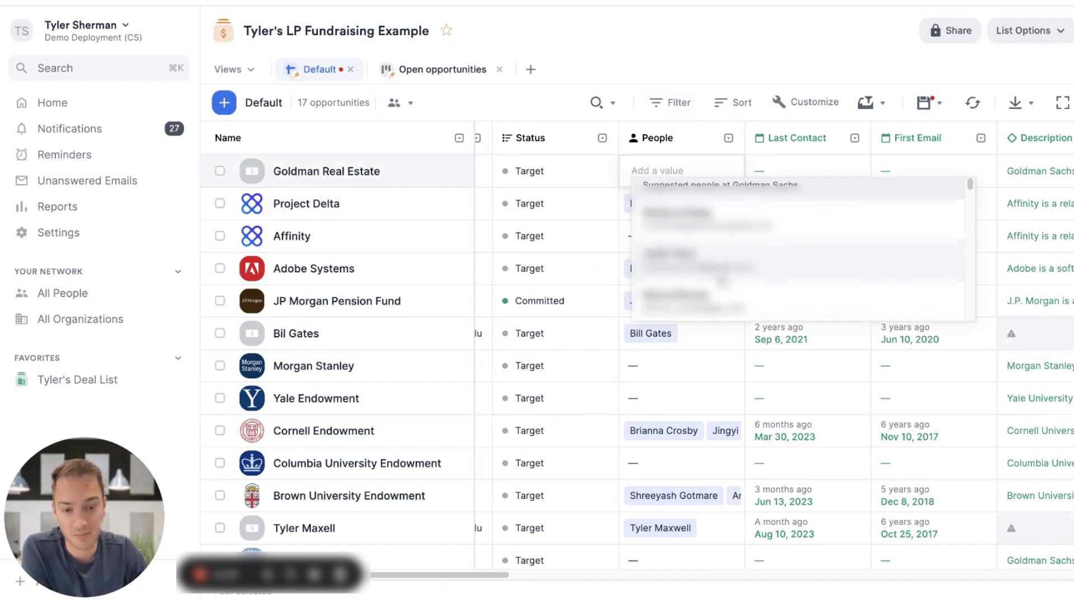
click(725, 144)
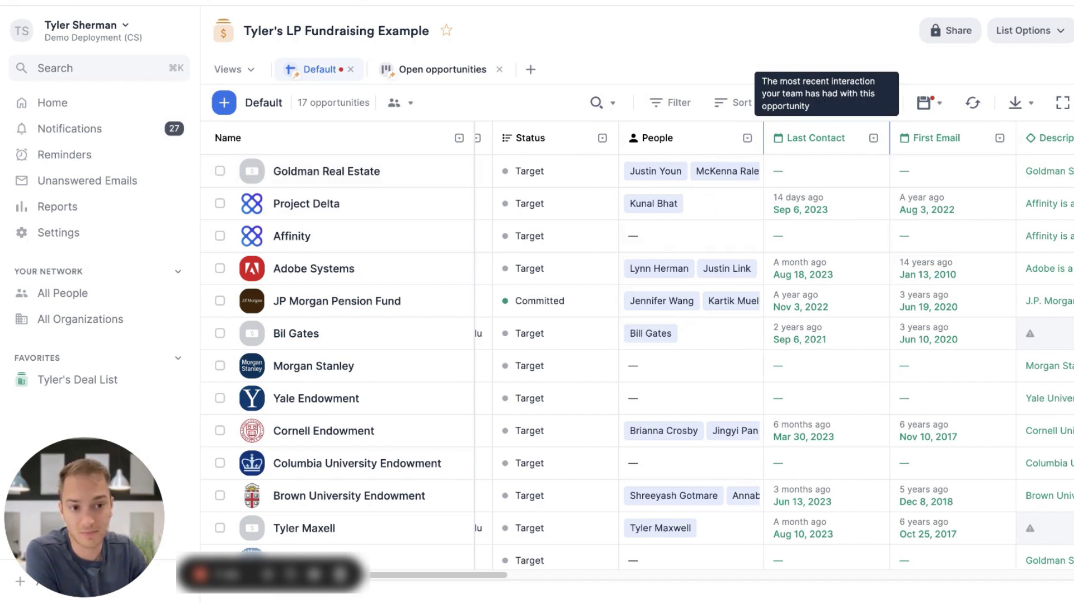
scroll(811, 138, right, 5)
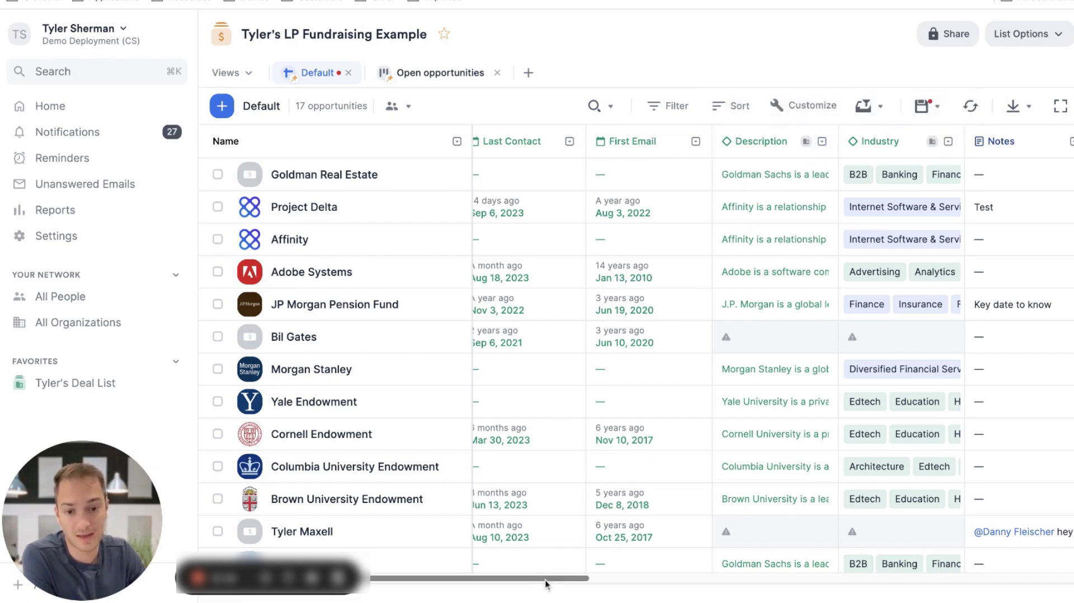
scroll(548, 584, left, 6)
scroll(548, 583, left, 3)
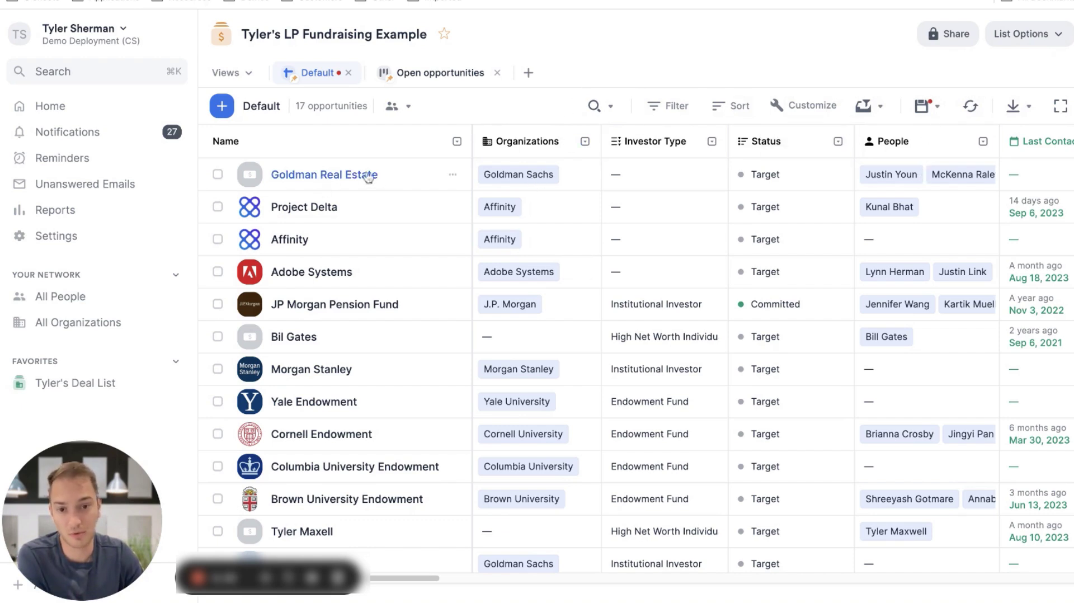
- Go to the Goldman Sachs organization page, then open the Goldman Real Estate opportunity record
click(537, 177)
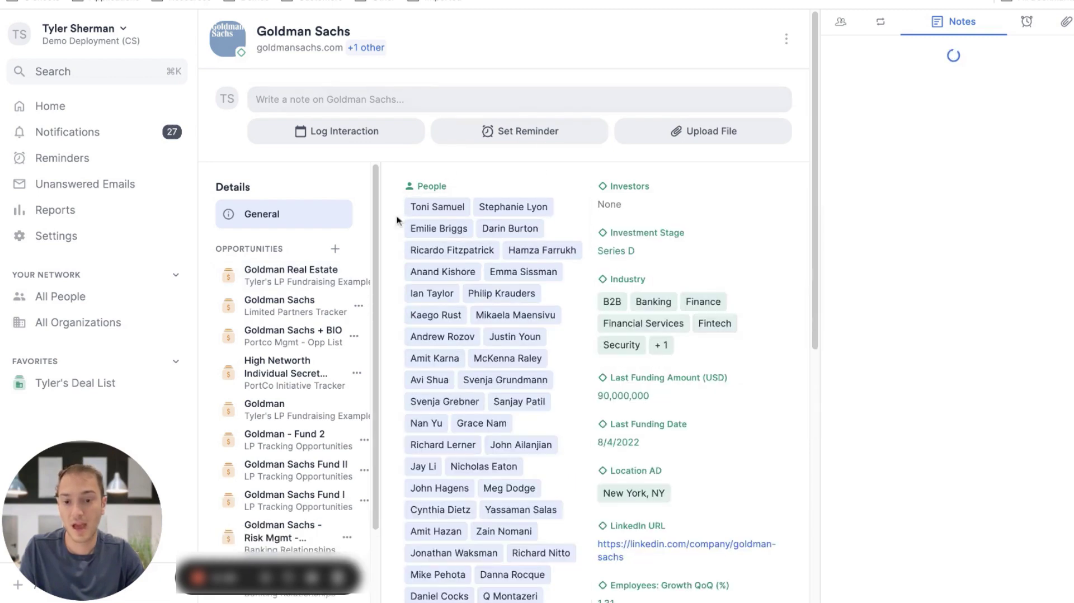
mouse_move(309, 274)
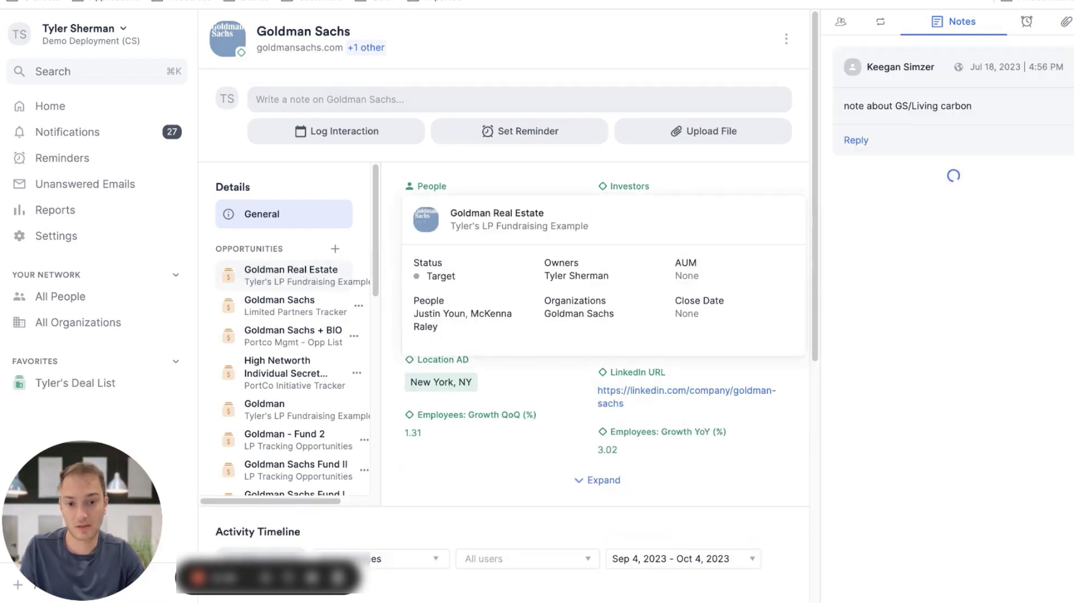
click(290, 274)
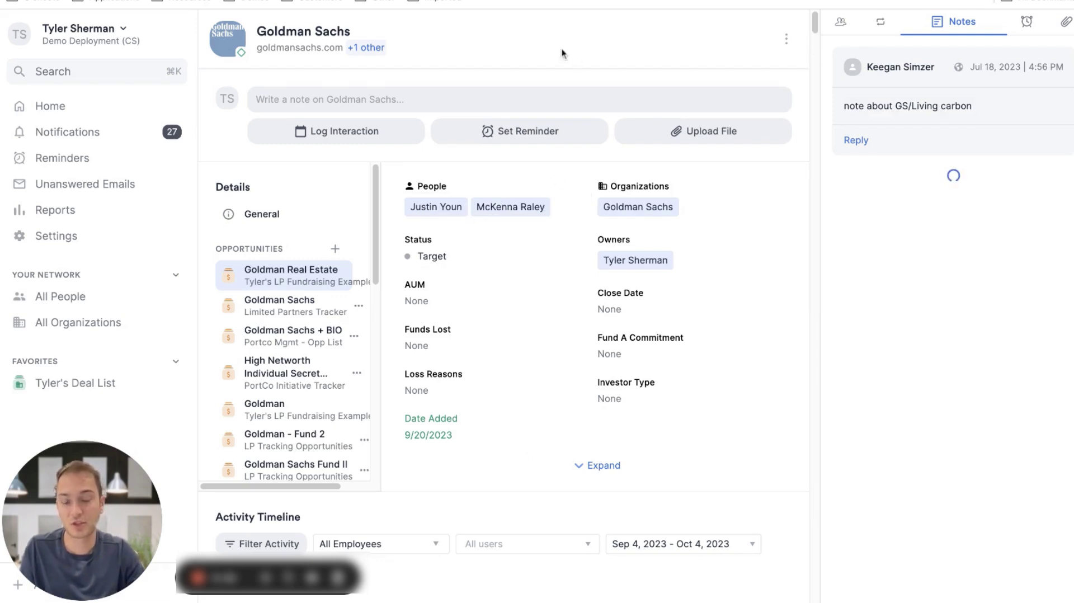
mouse_move(351, 286)
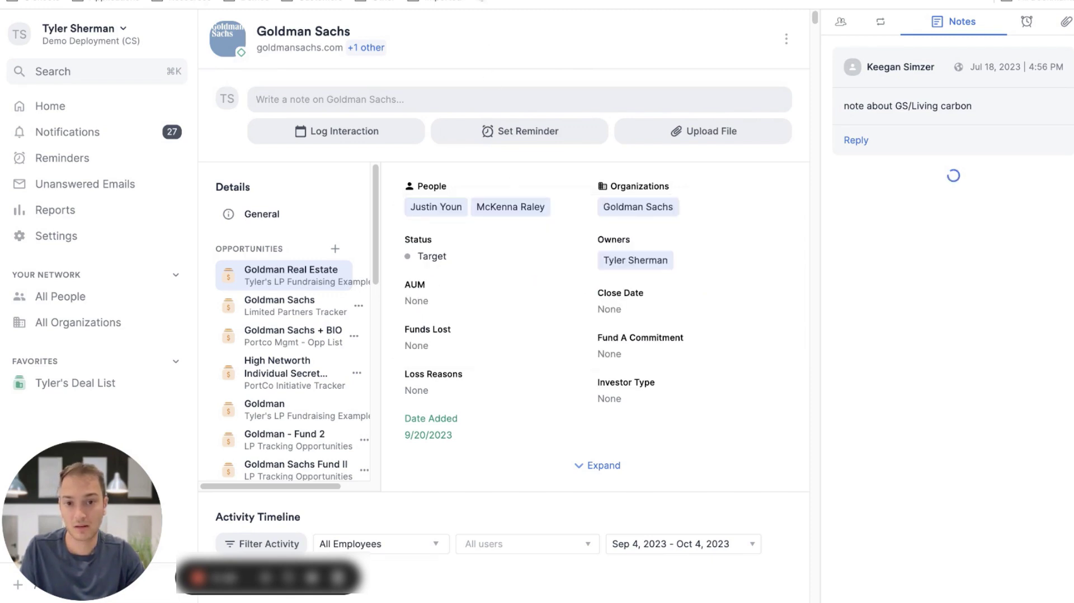
click(291, 273)
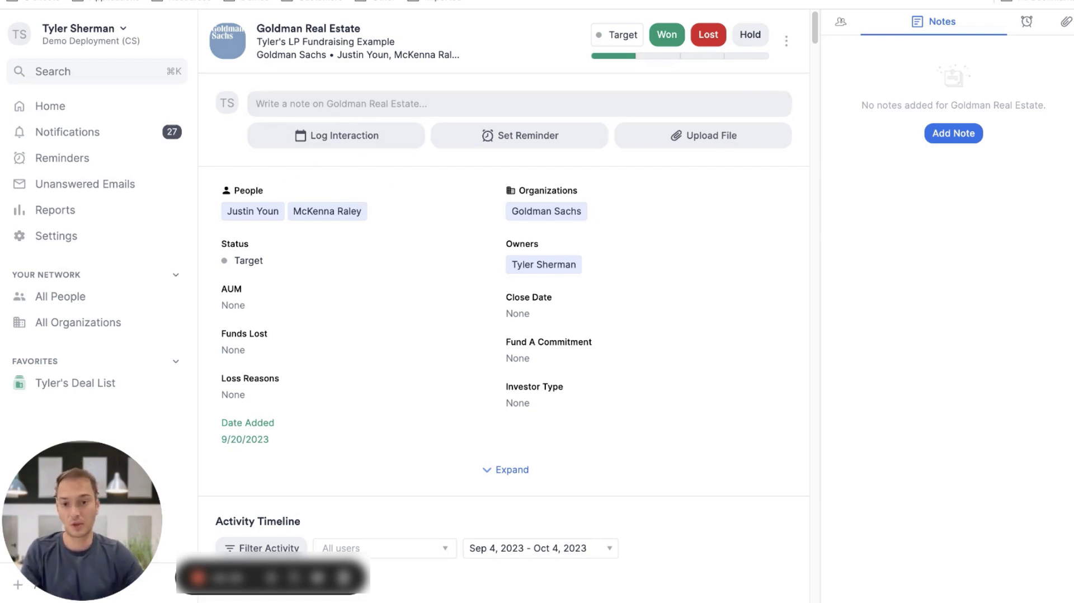
- Publish the note 'This is a test note' on the Goldman Real Estate opportunity
click(326, 103)
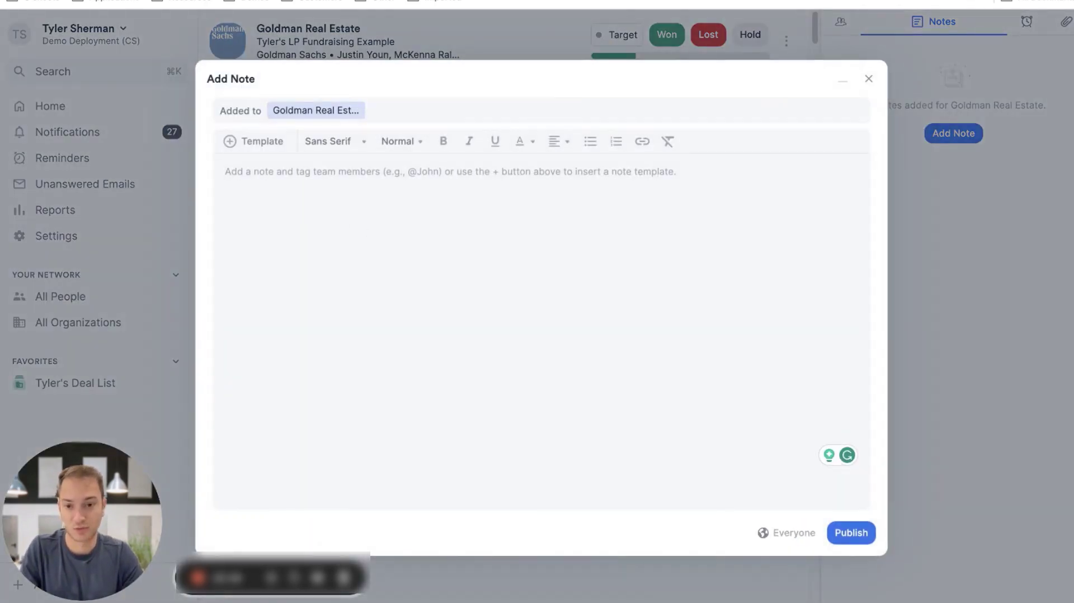
text(This is a test note)
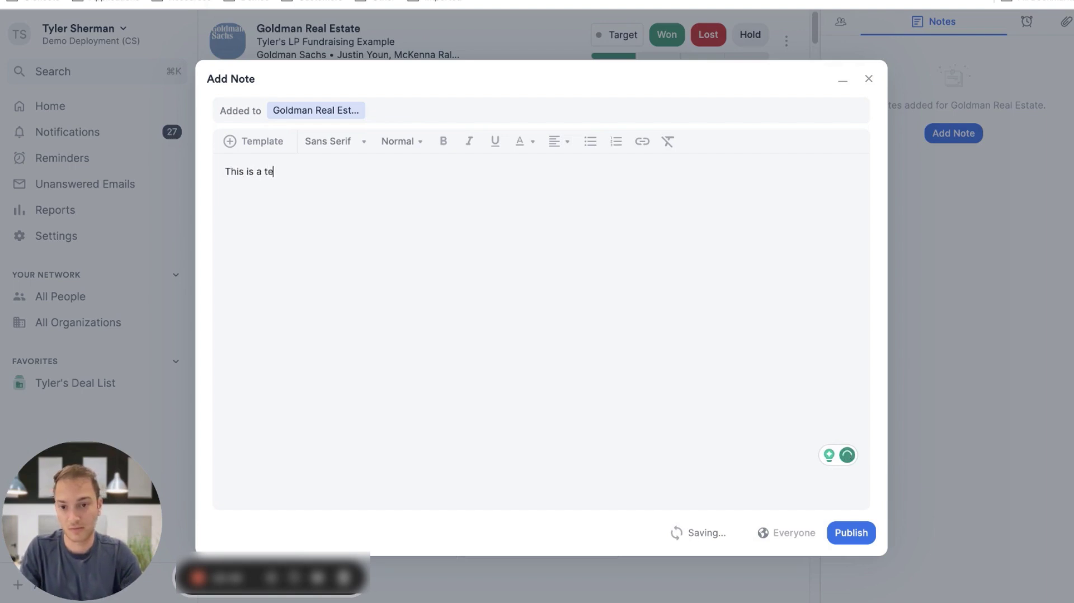
click(856, 536)
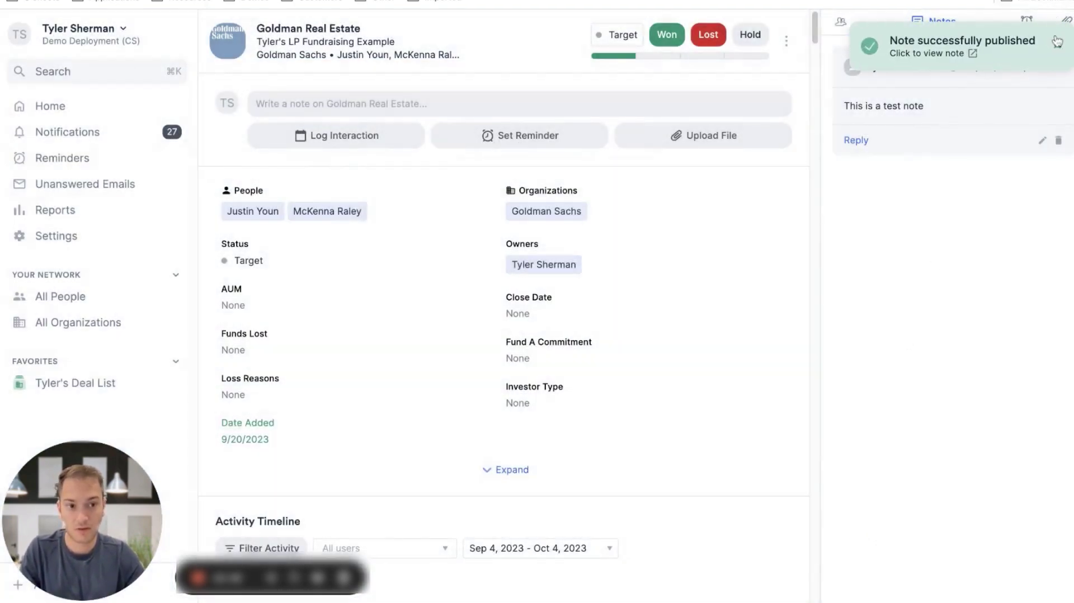
click(1057, 44)
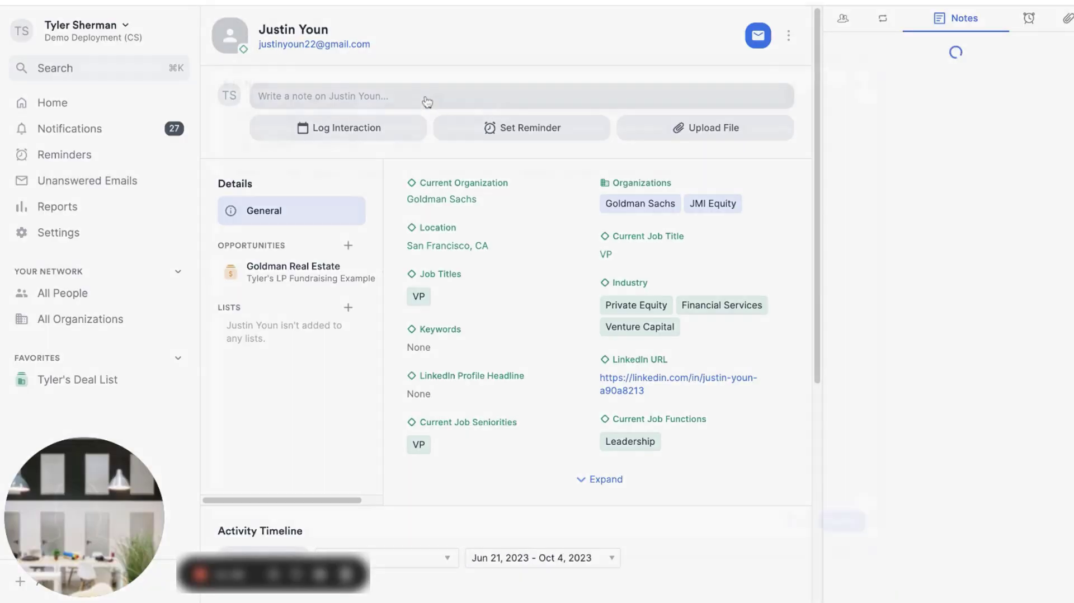
- Publish a test note on the linked Goldman Sachs contact, then return to the list view
click(426, 100)
text(This i)
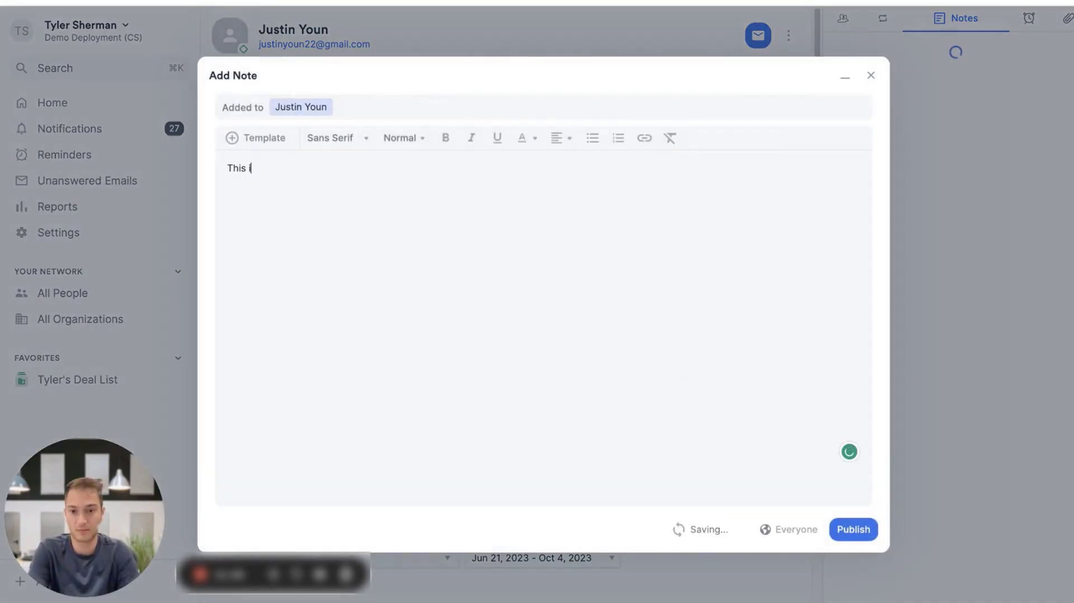
text(s a test note about Justin)
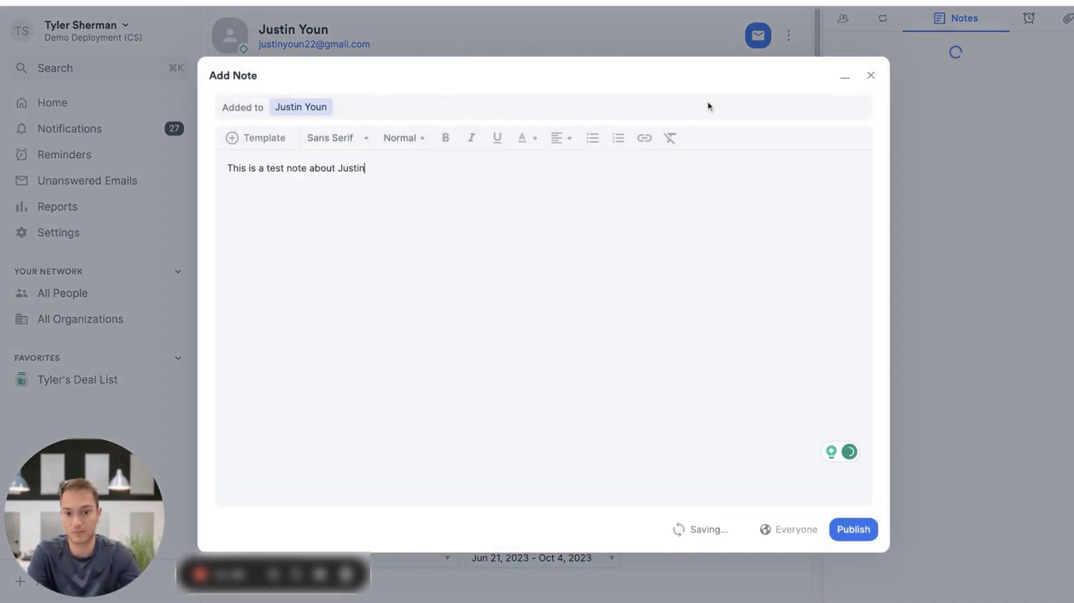
click(861, 531)
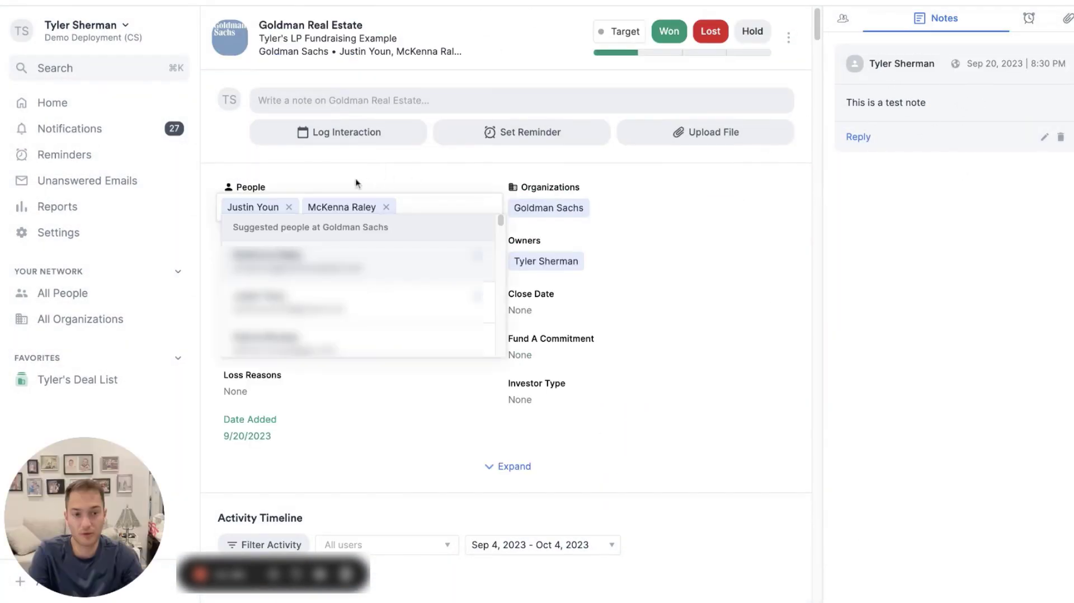
click(528, 53)
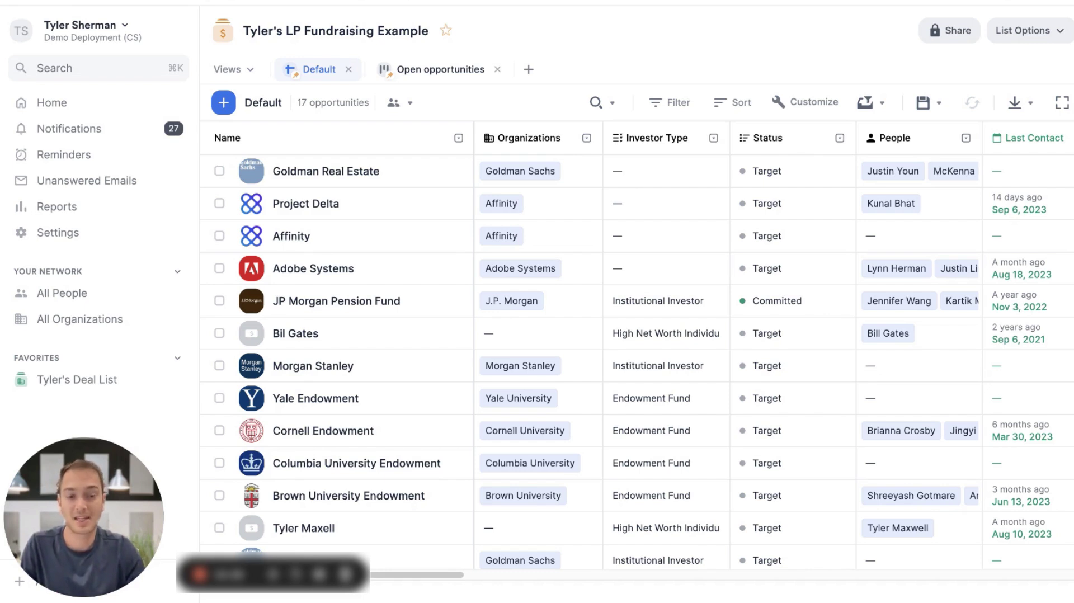
- Change Goldman Real Estate's status from Target to First Meeting
click(760, 172)
click(779, 218)
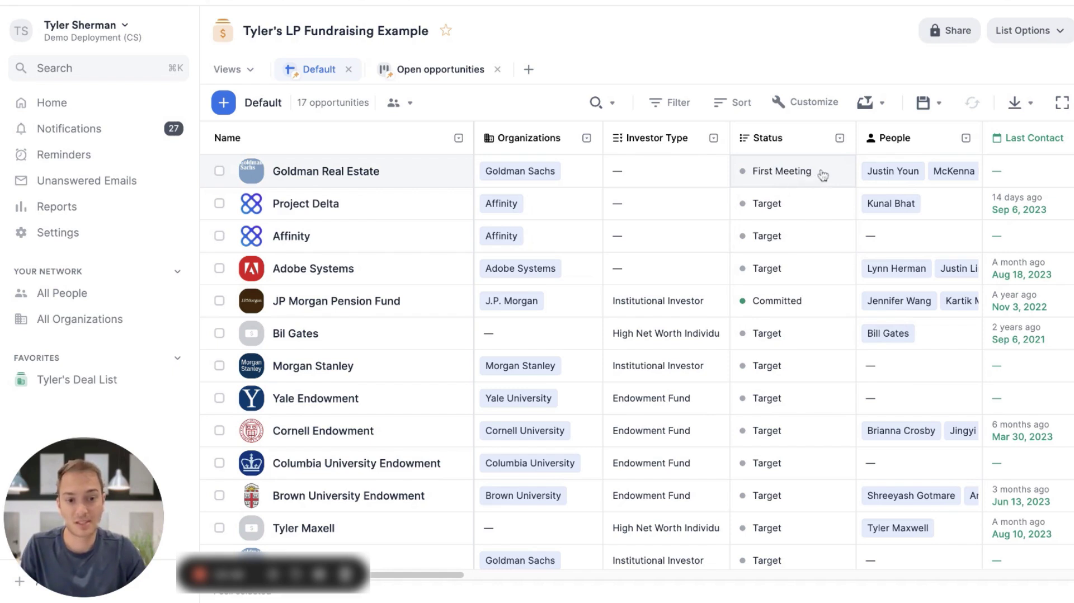
mouse_move(822, 175)
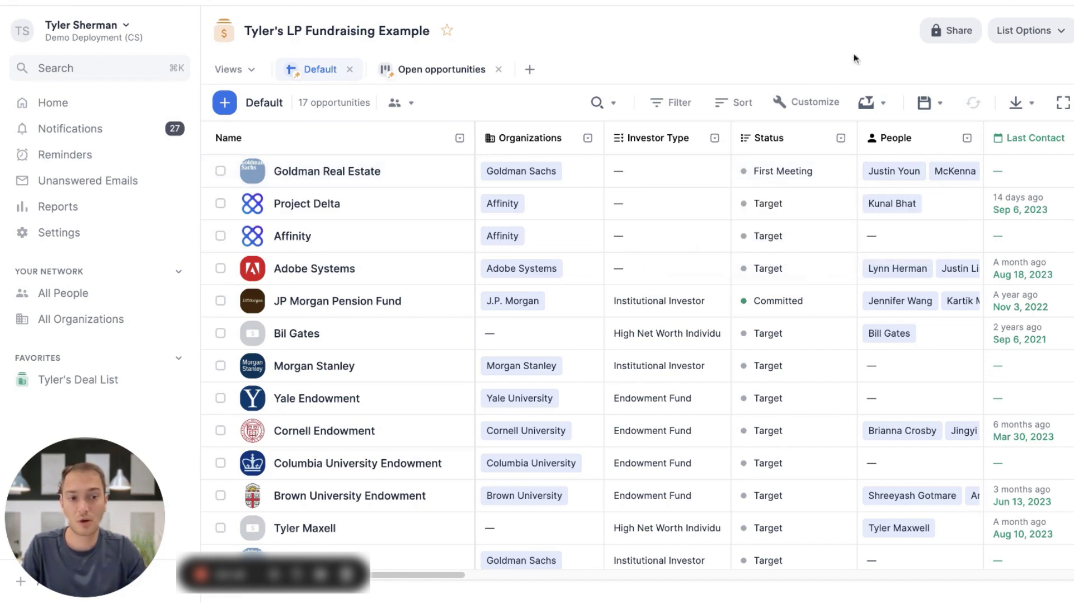
- Save a status trigger requiring Loss Reasons whenever an opportunity becomes Lost
click(1054, 37)
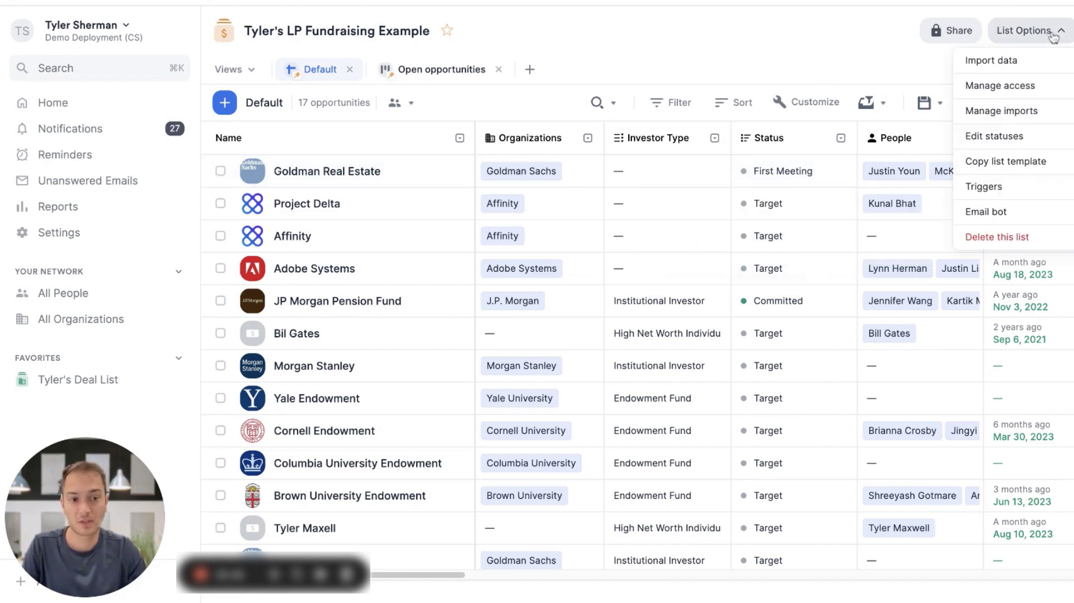
click(1033, 187)
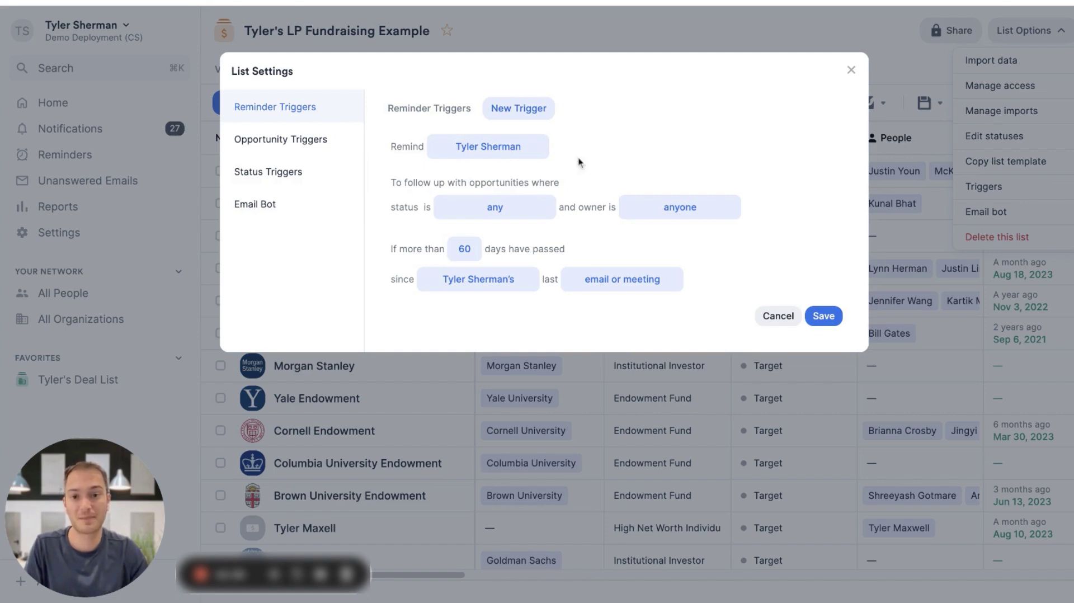
click(321, 175)
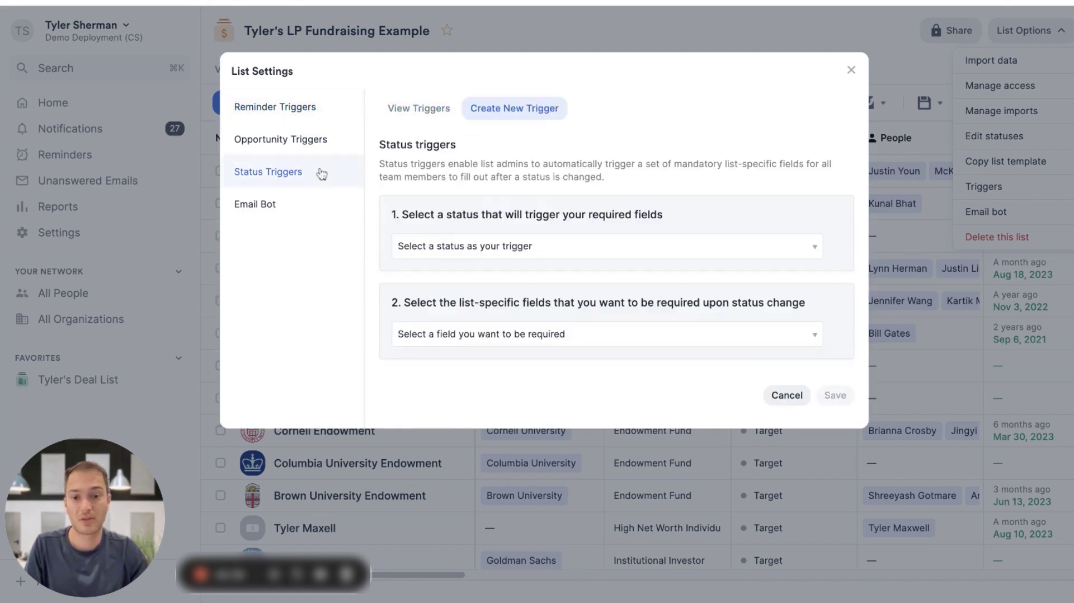
click(529, 251)
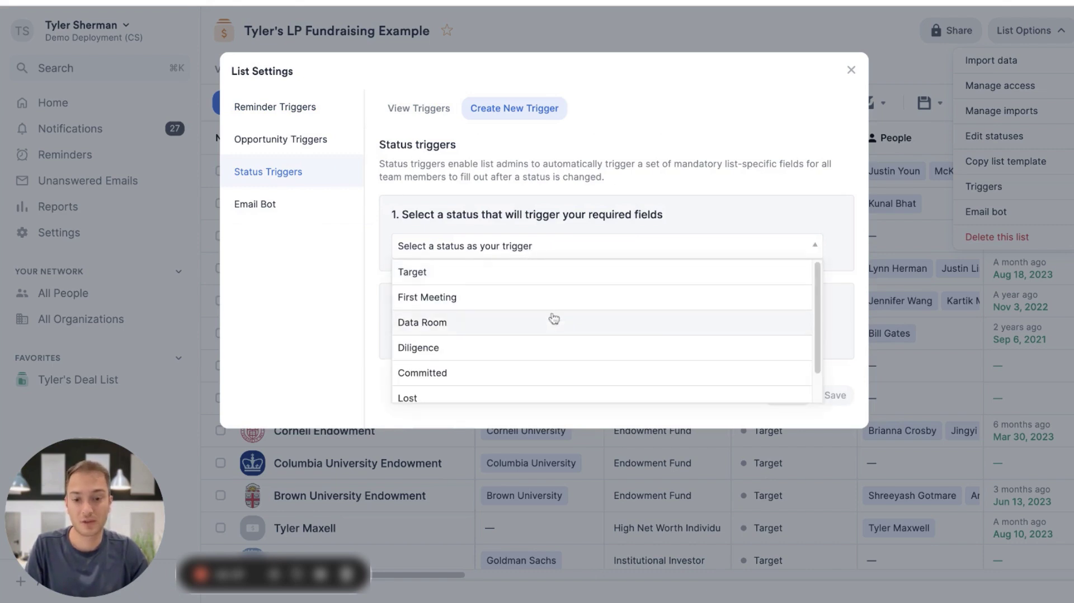
scroll(555, 323, down, 2)
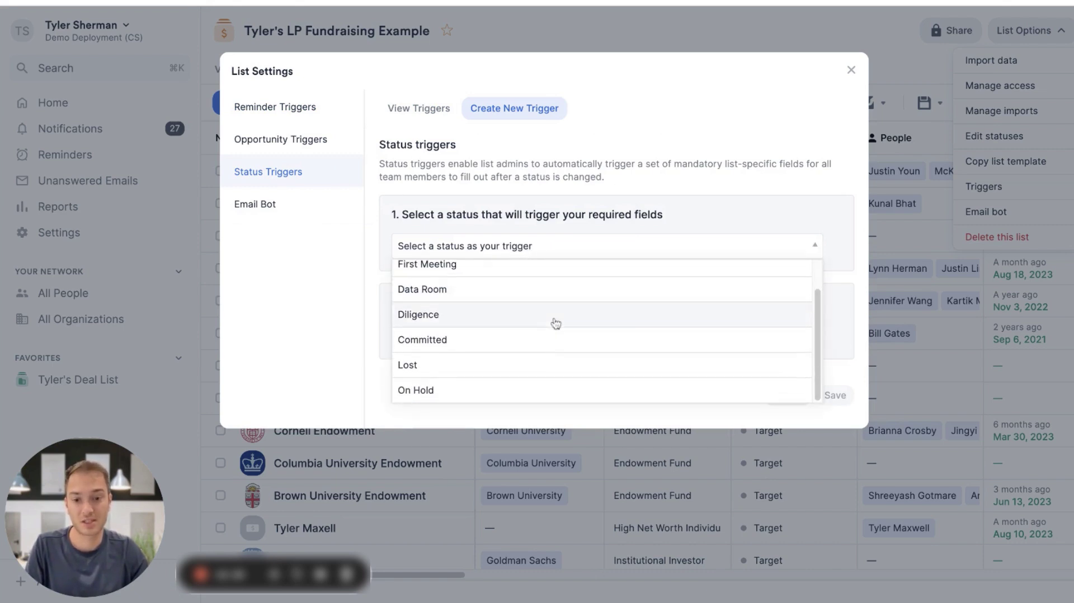
click(547, 363)
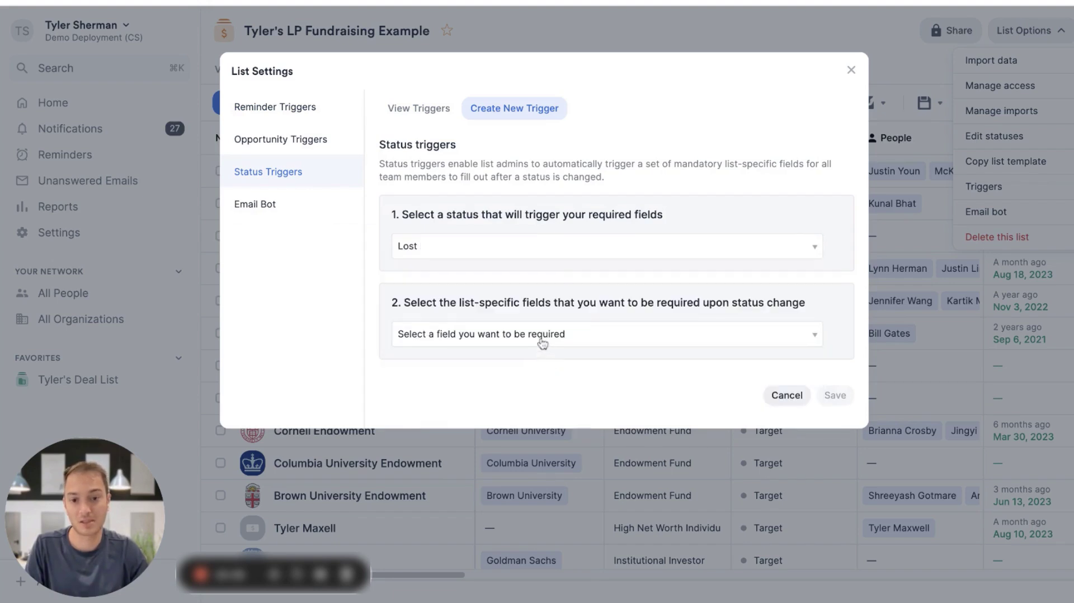
click(542, 336)
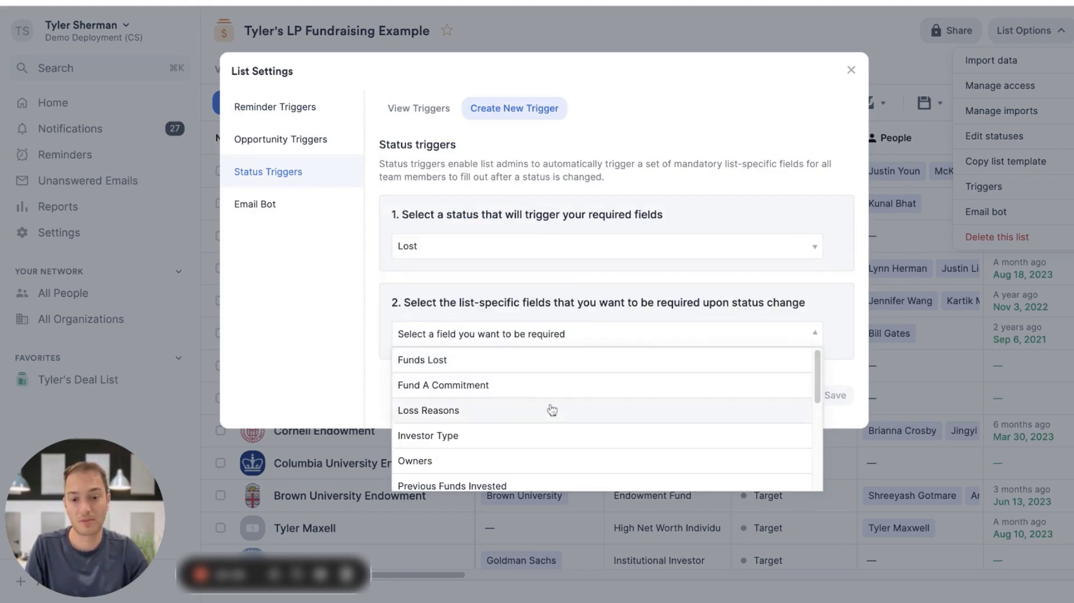
click(549, 410)
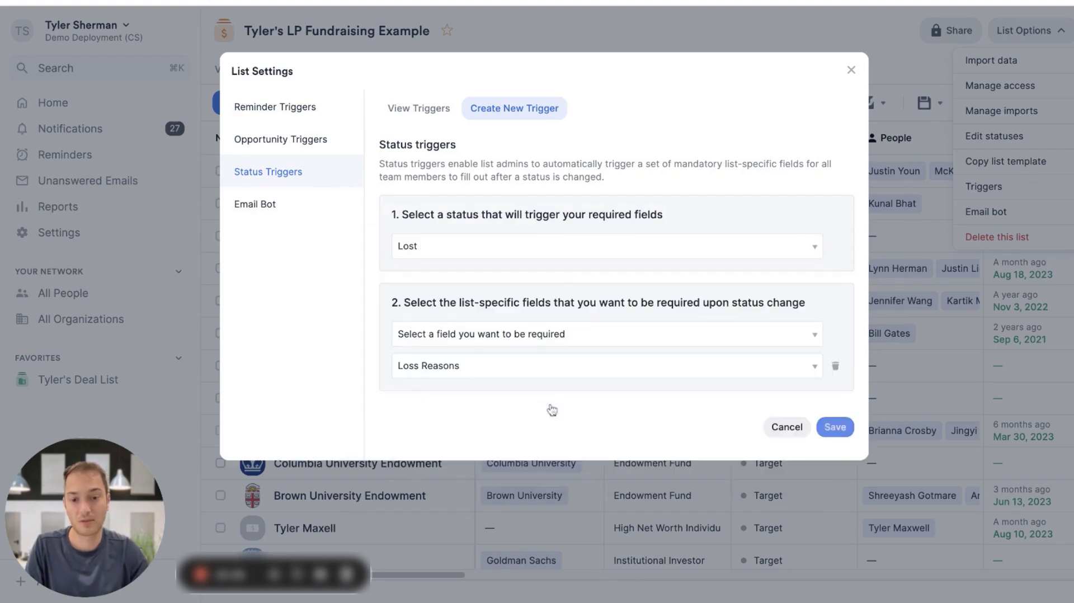
click(834, 428)
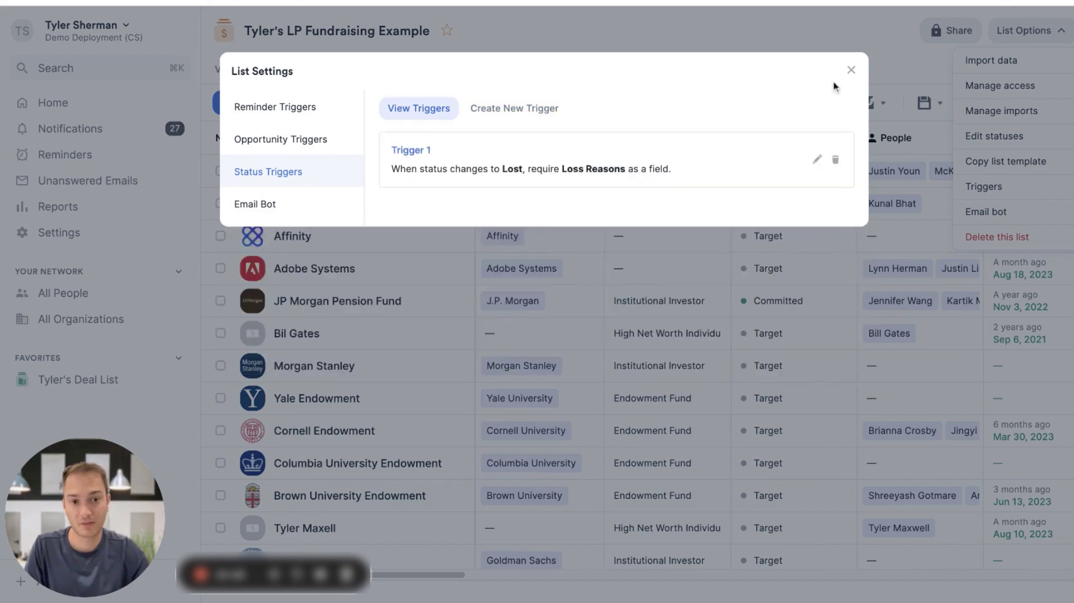
click(852, 71)
click(783, 185)
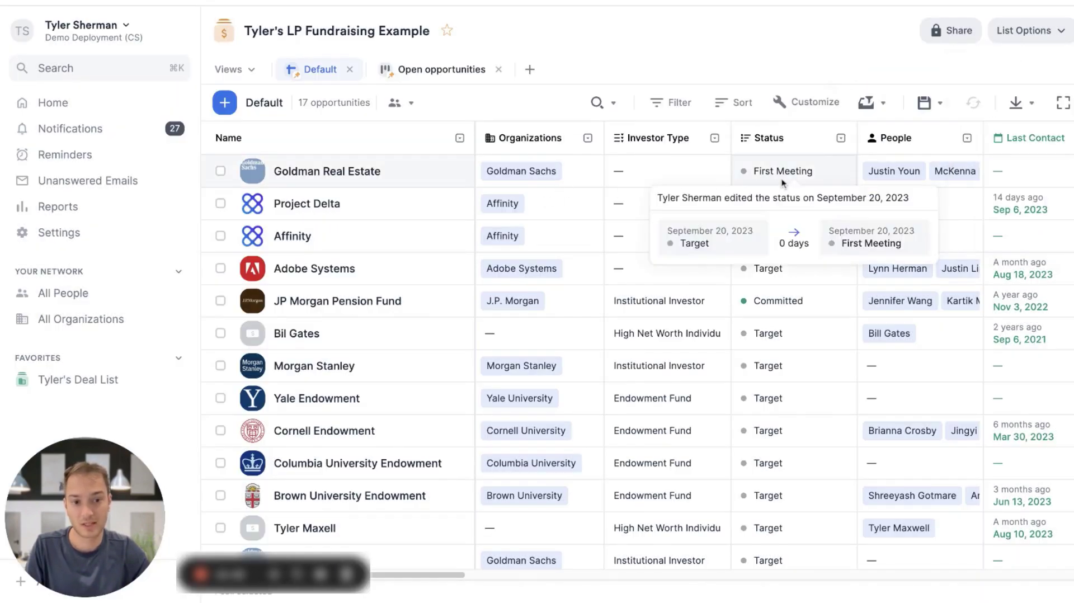
- Mark Goldman Real Estate as Lost with the reason 'Deal was too small'
click(783, 184)
scroll(837, 295, down, 2)
click(836, 291)
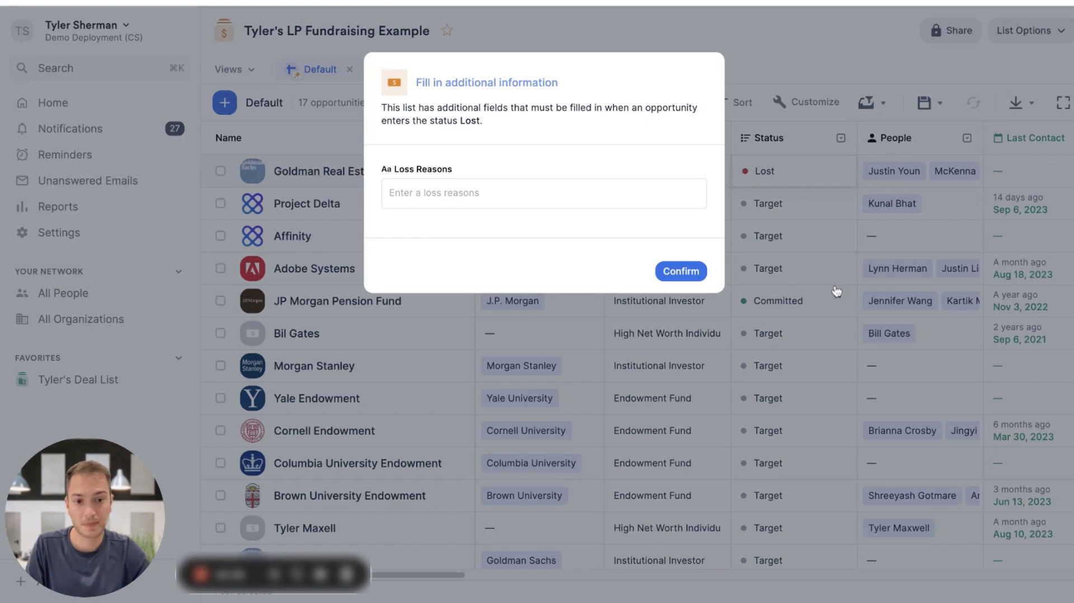
click(483, 199)
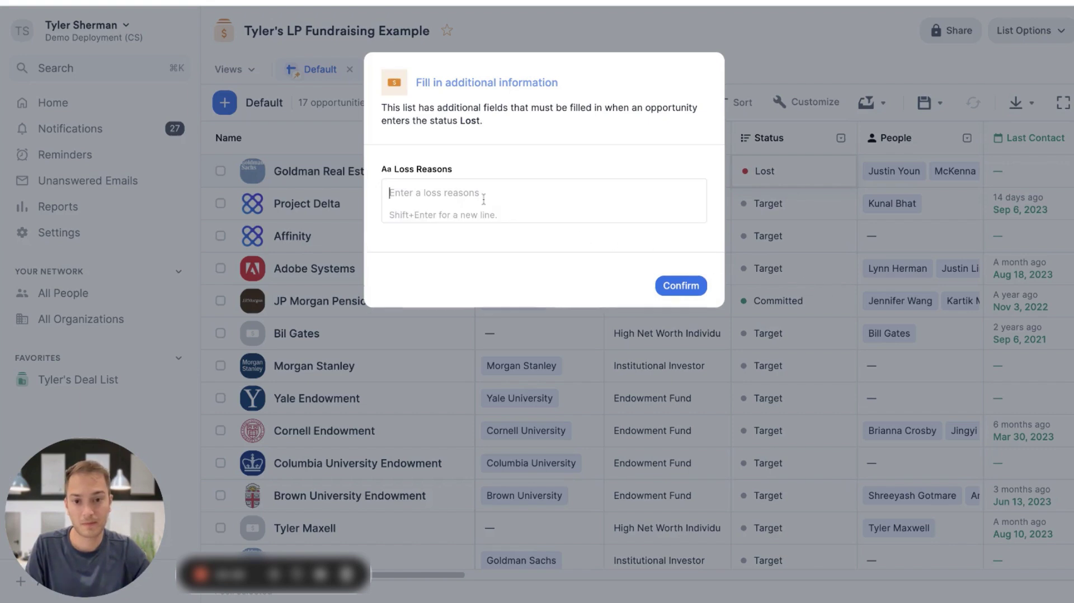
text(Deal was too small)
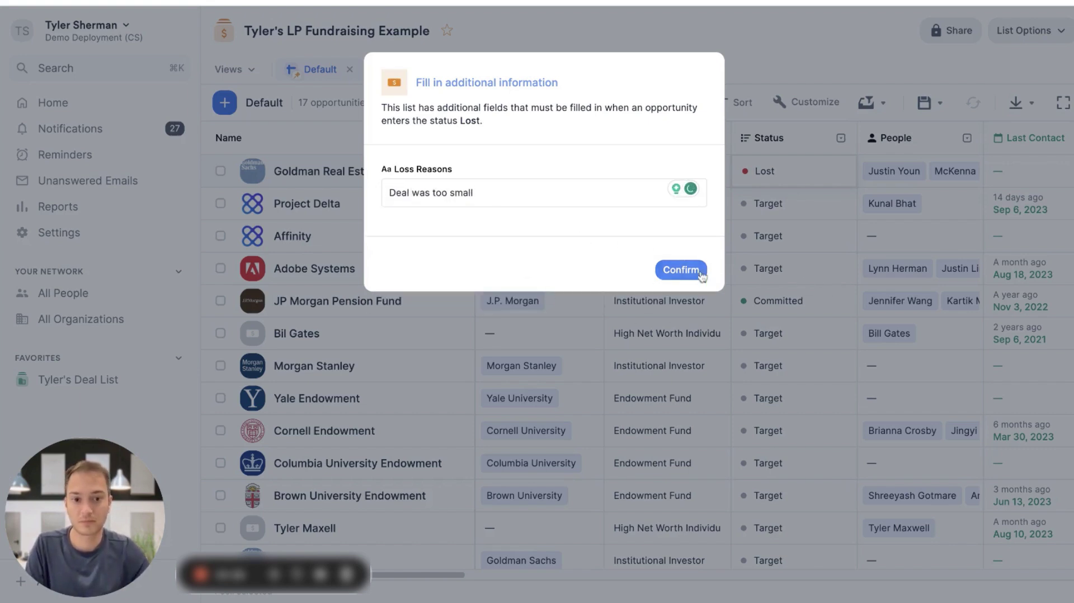
click(689, 269)
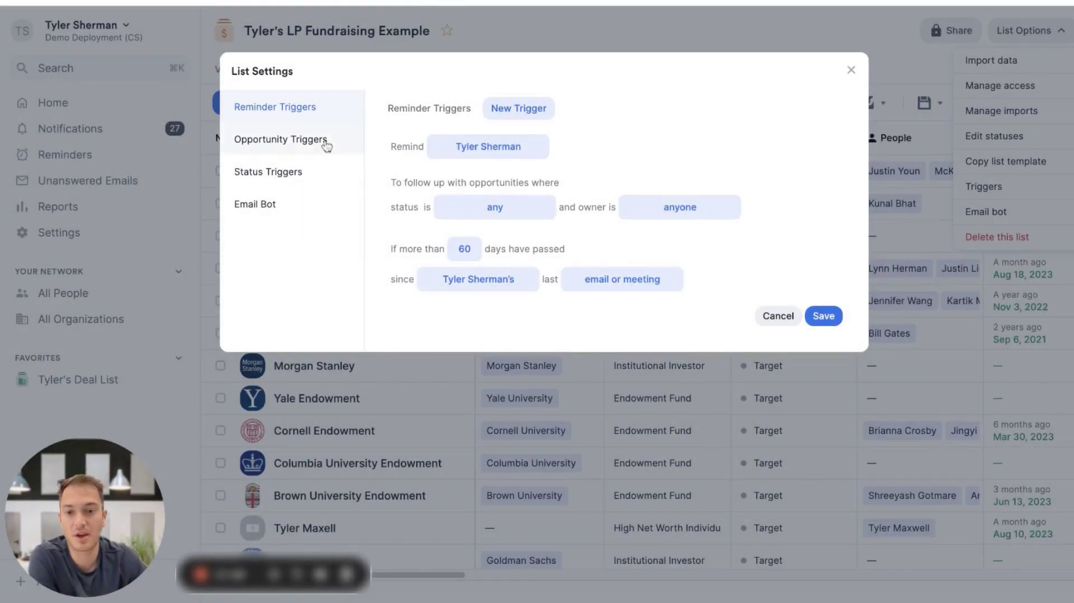
- Save an opportunity trigger sending First Meeting entries to the Master | Fundraising List
click(326, 144)
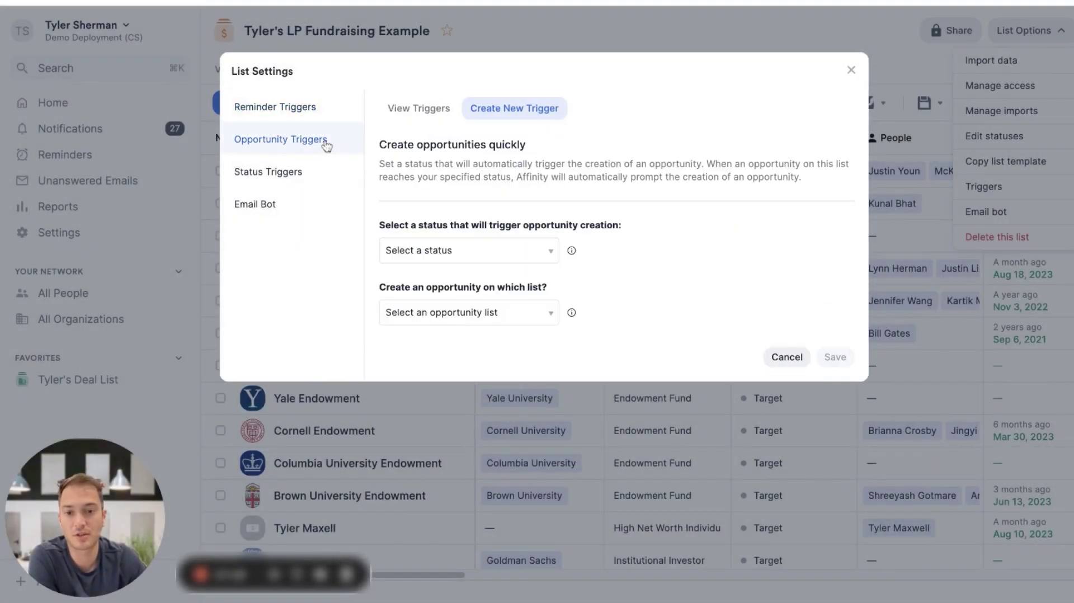
click(491, 259)
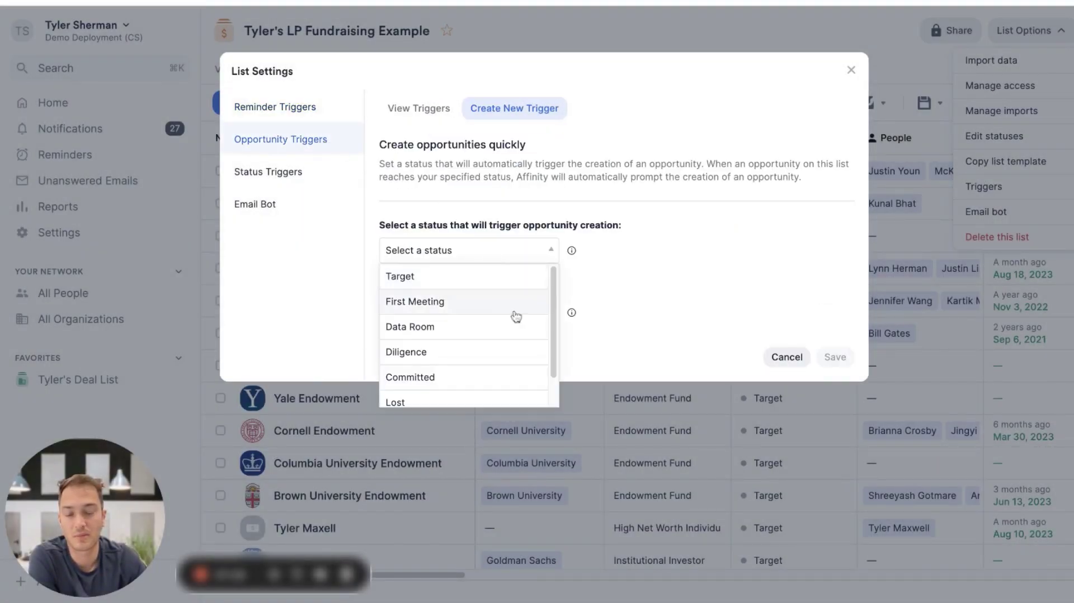
scroll(516, 327, down, 1)
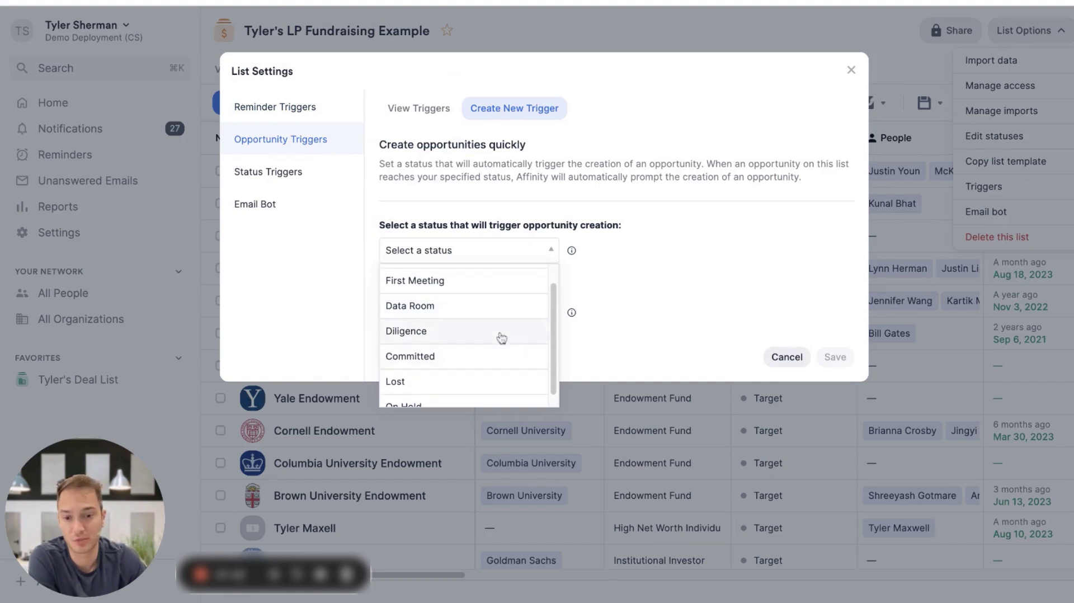
scroll(495, 318, up, 1)
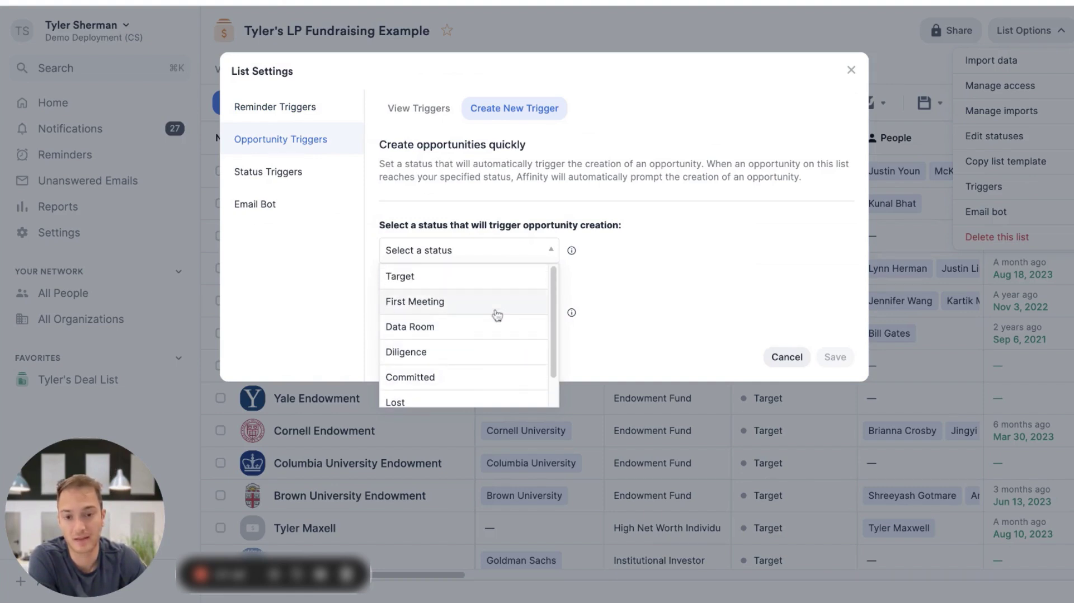
click(497, 315)
click(497, 316)
click(497, 338)
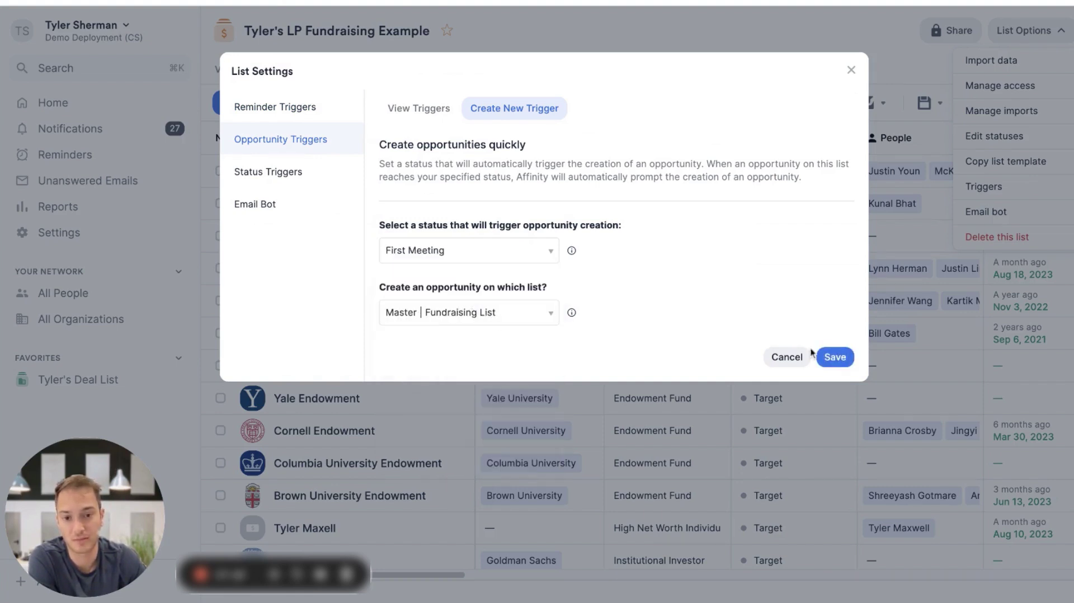
click(833, 358)
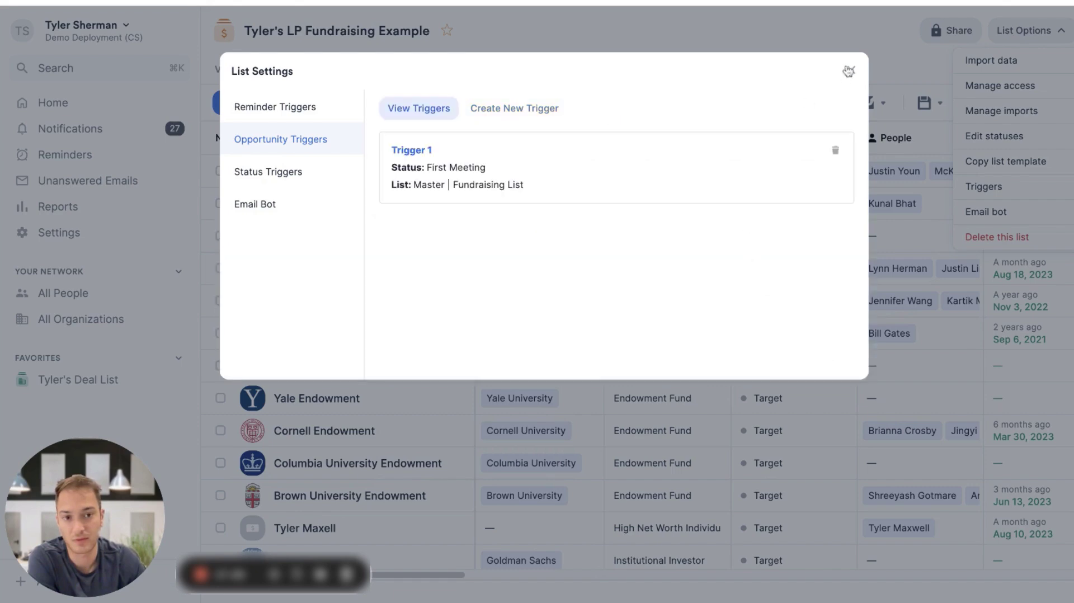
click(849, 71)
- Set Goldman Real Estate's status to First Meeting
click(757, 177)
click(758, 178)
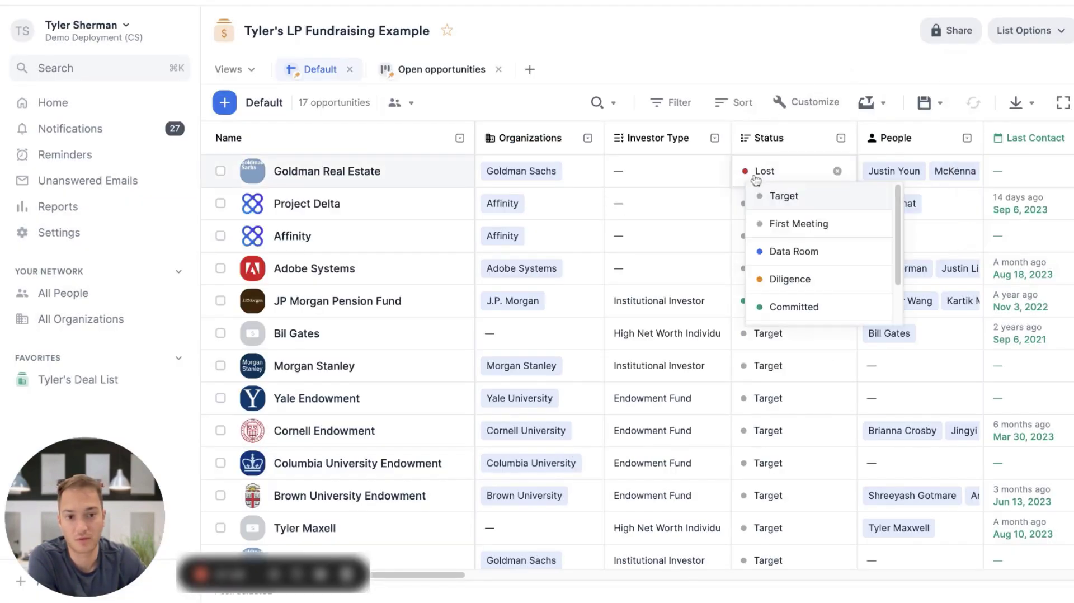
click(783, 225)
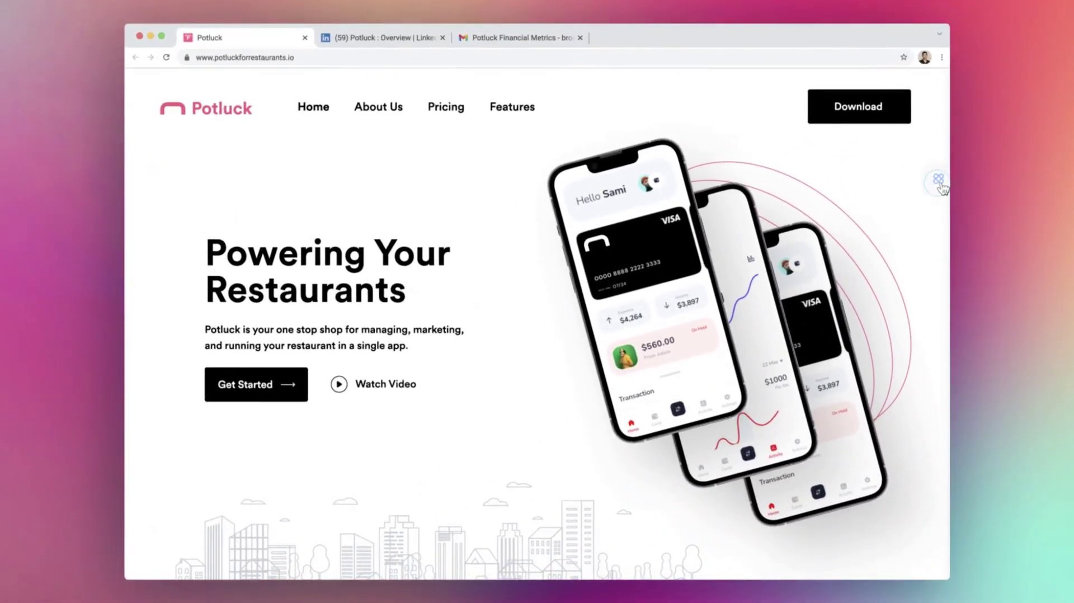
- Open Pathfinder for Potluck and review its Lists, Notes, Connections, Activity and Details tabs
click(938, 181)
click(824, 208)
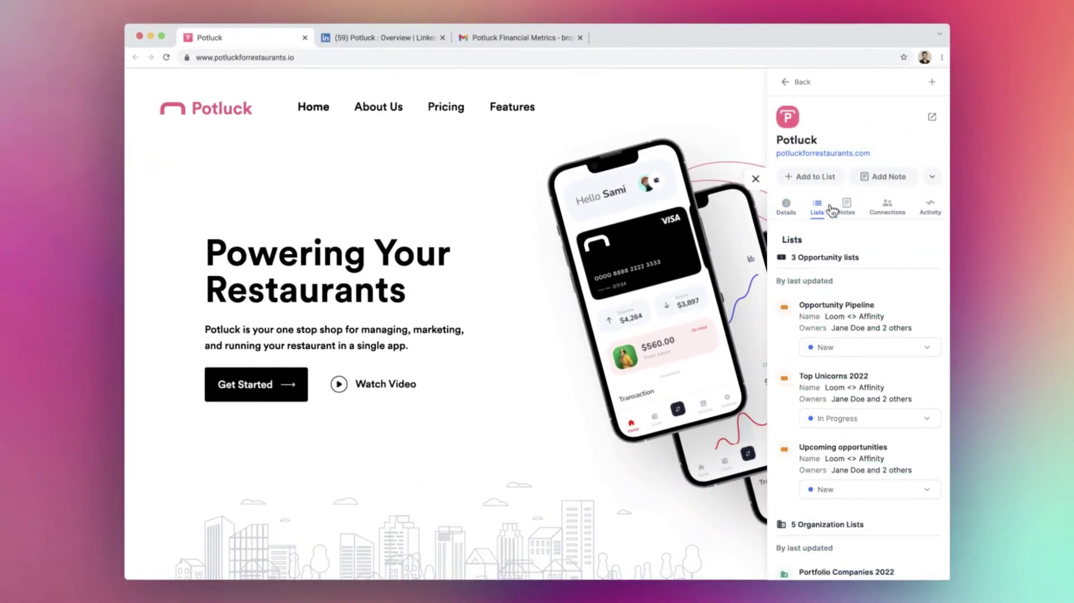
click(841, 208)
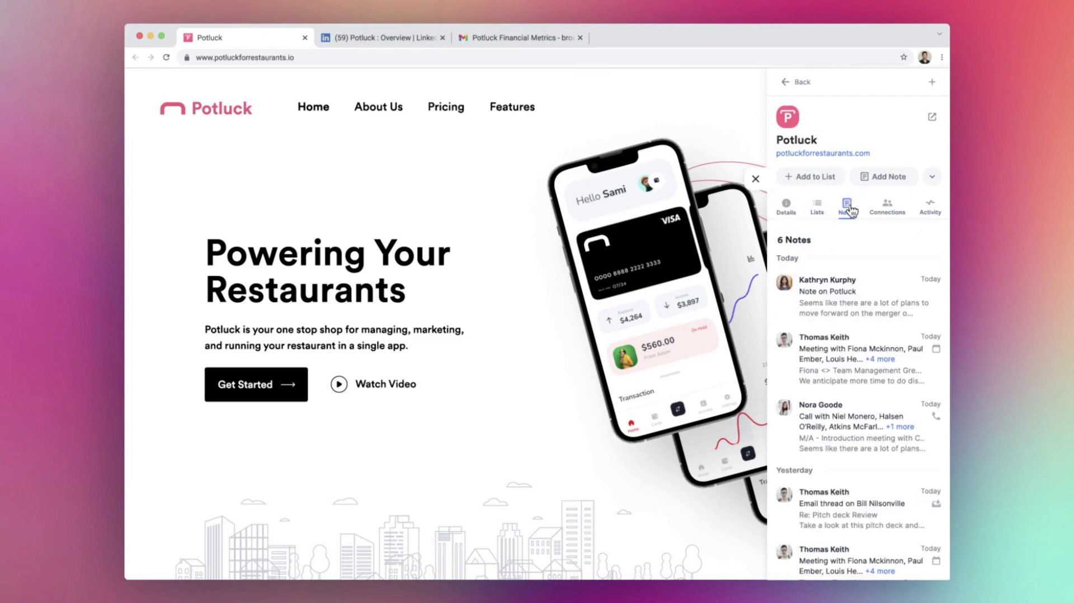
click(890, 208)
click(929, 208)
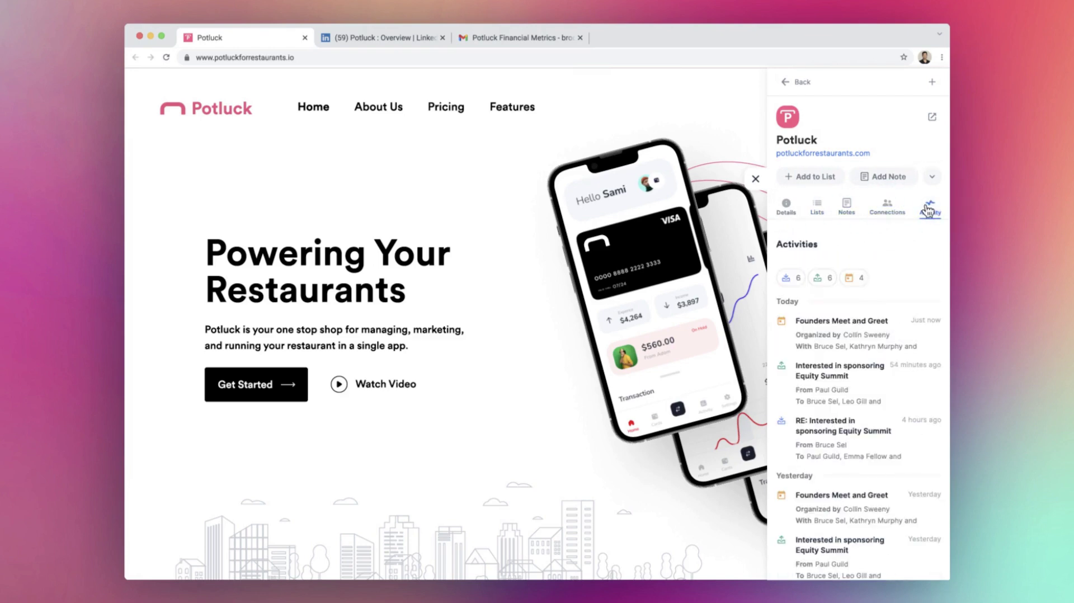
click(786, 207)
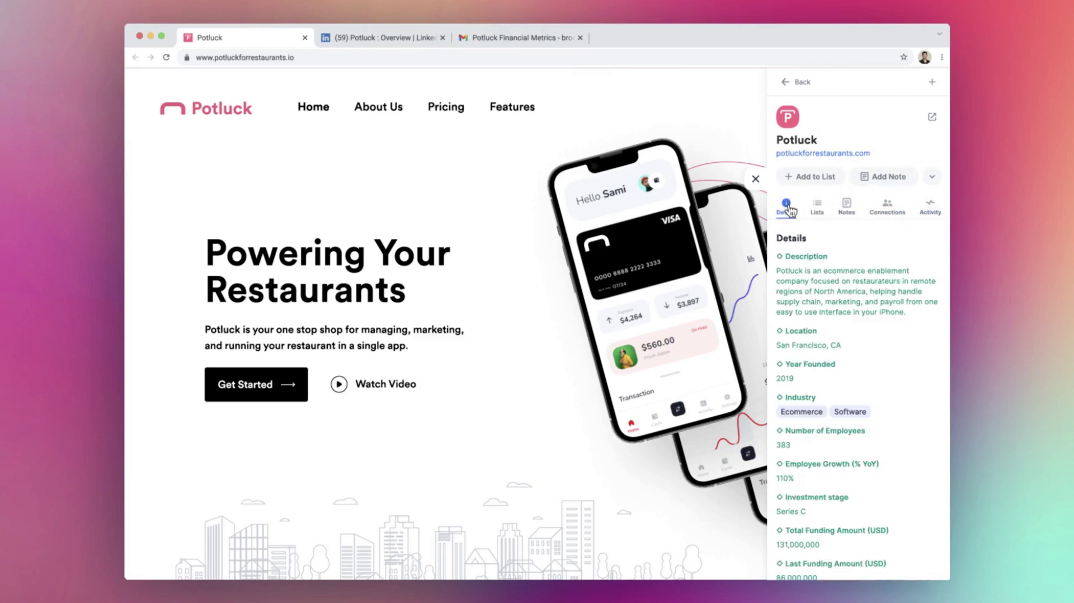
- Look over Potluck's LinkedIn and email tabs, then bring up the Add to List form's list choices
click(326, 38)
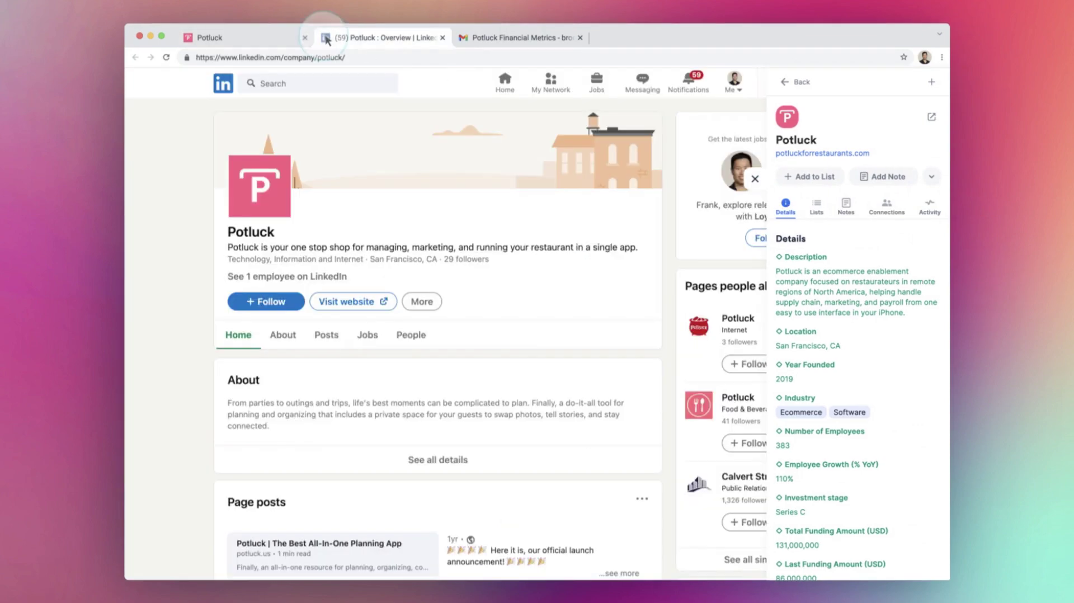
click(468, 39)
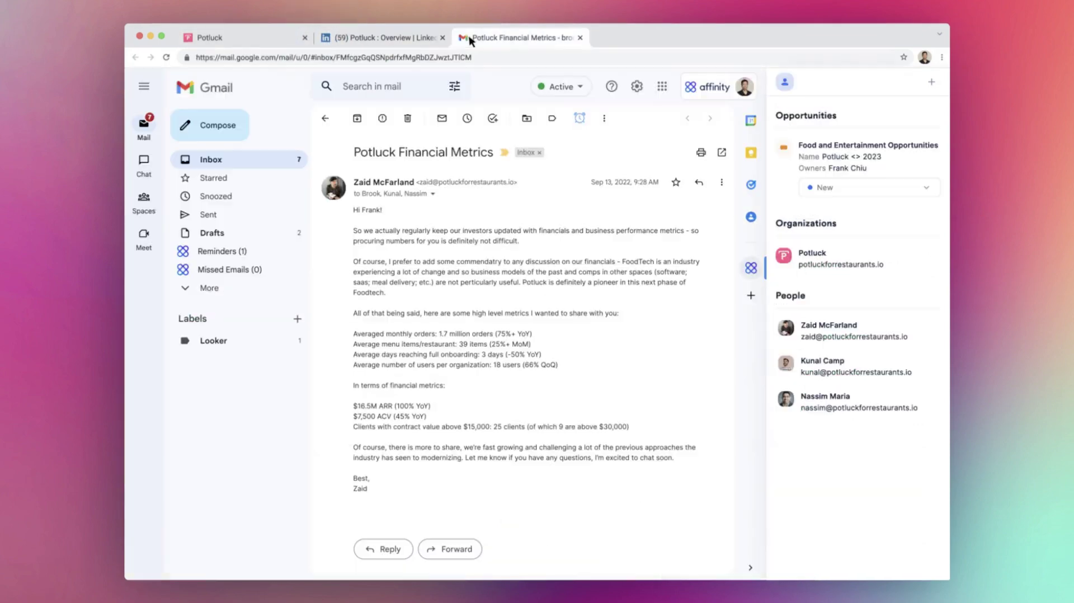
click(292, 41)
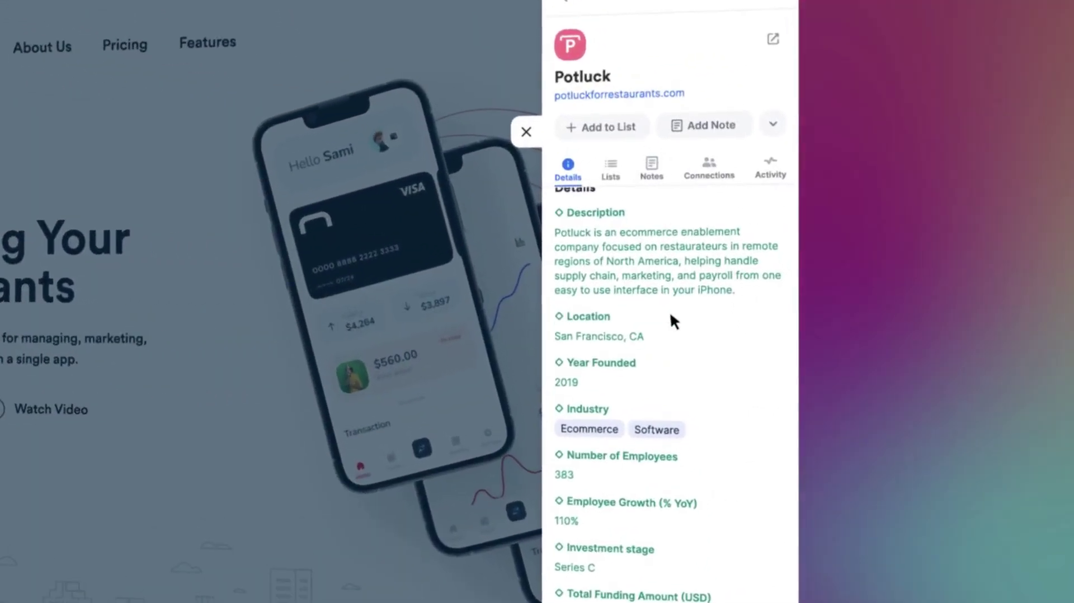
scroll(670, 311, down, 4)
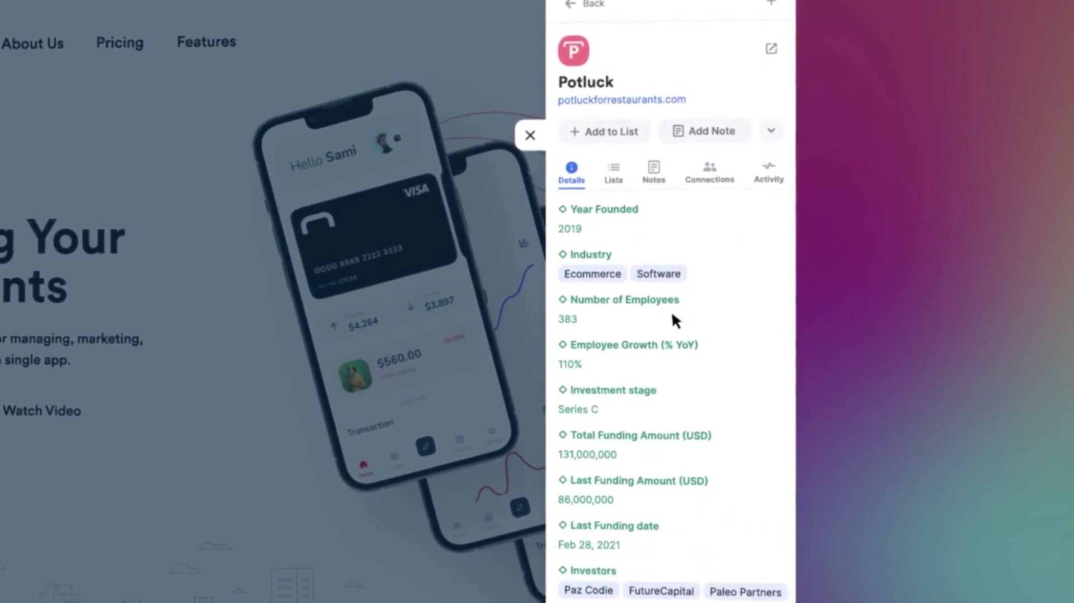
scroll(671, 319, up, 2)
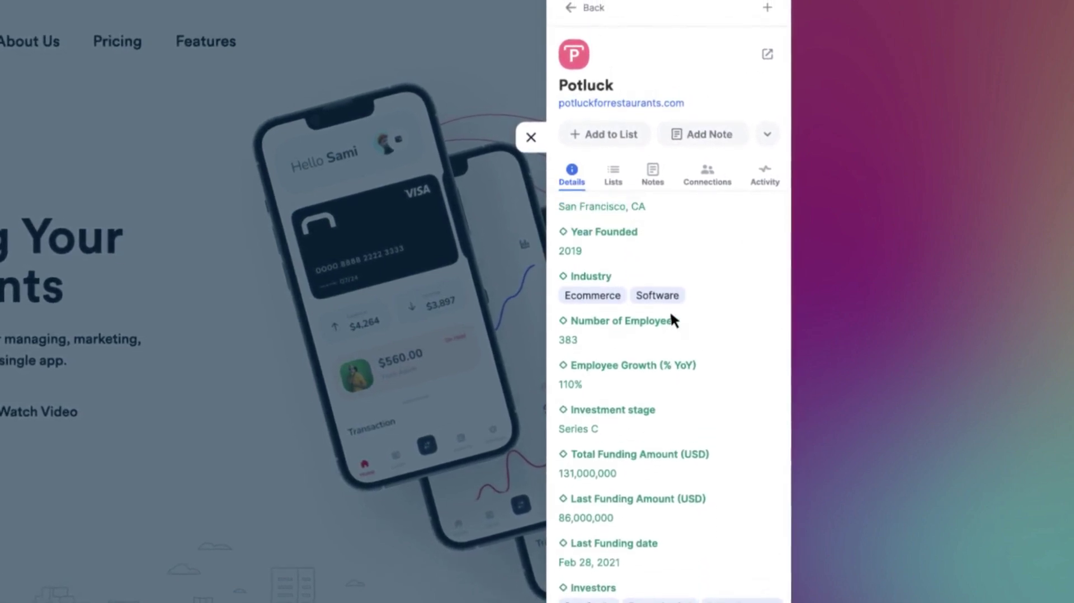
scroll(671, 310, up, 3)
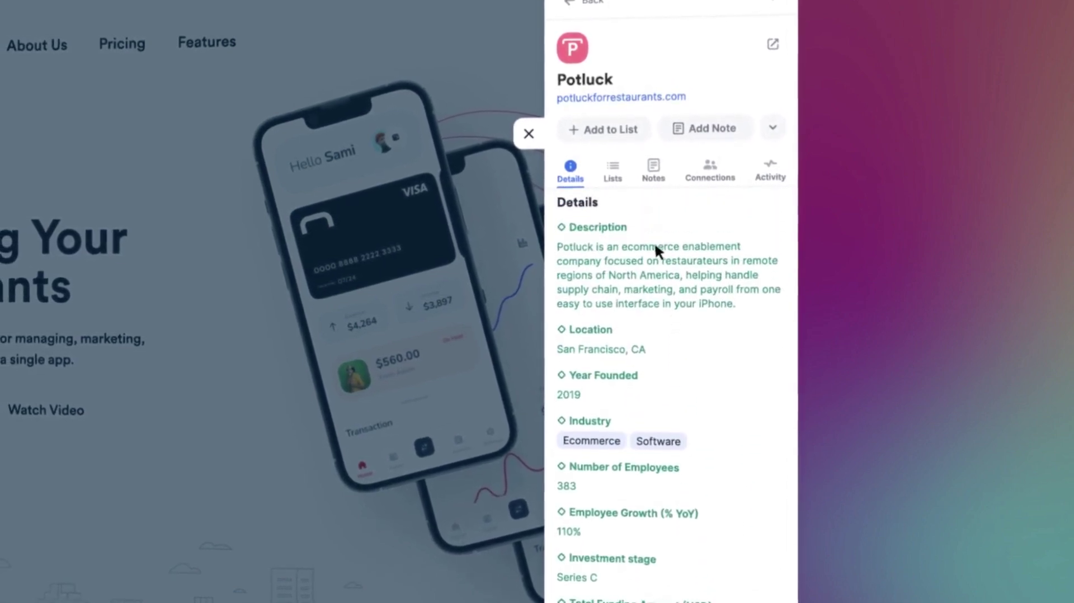
click(627, 131)
click(739, 390)
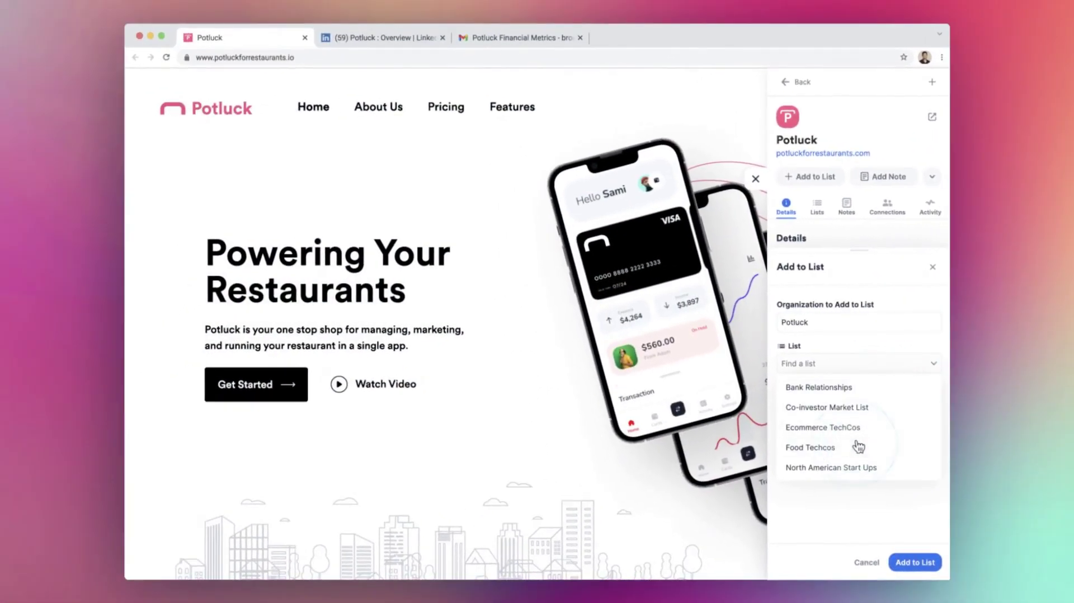
- Add Potluck to Food TechCos and save a note that it's growing fast, with follow-up scheduled
click(858, 447)
click(920, 562)
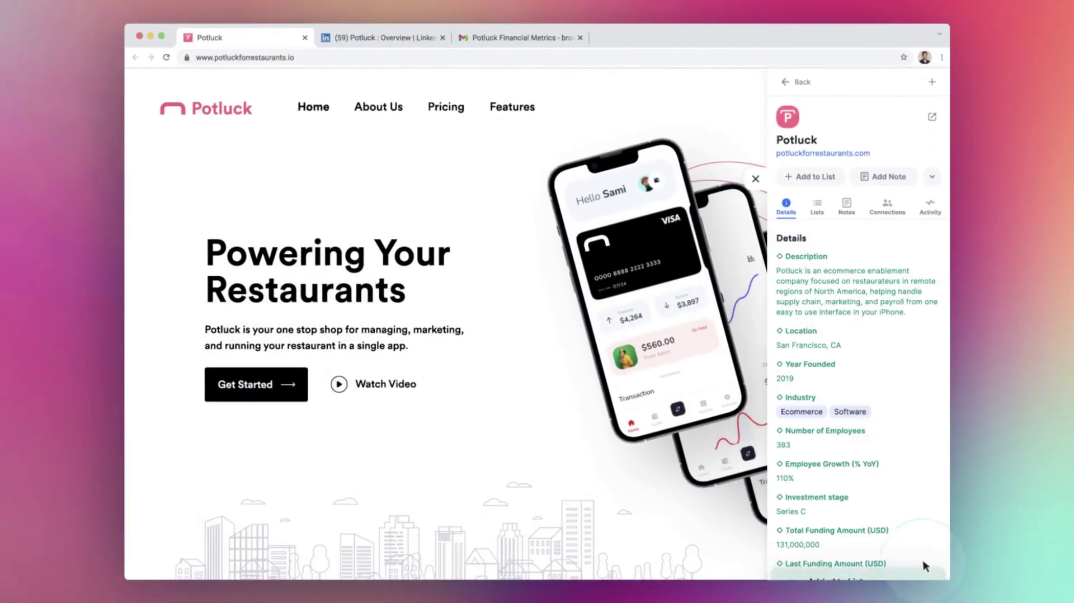
click(395, 38)
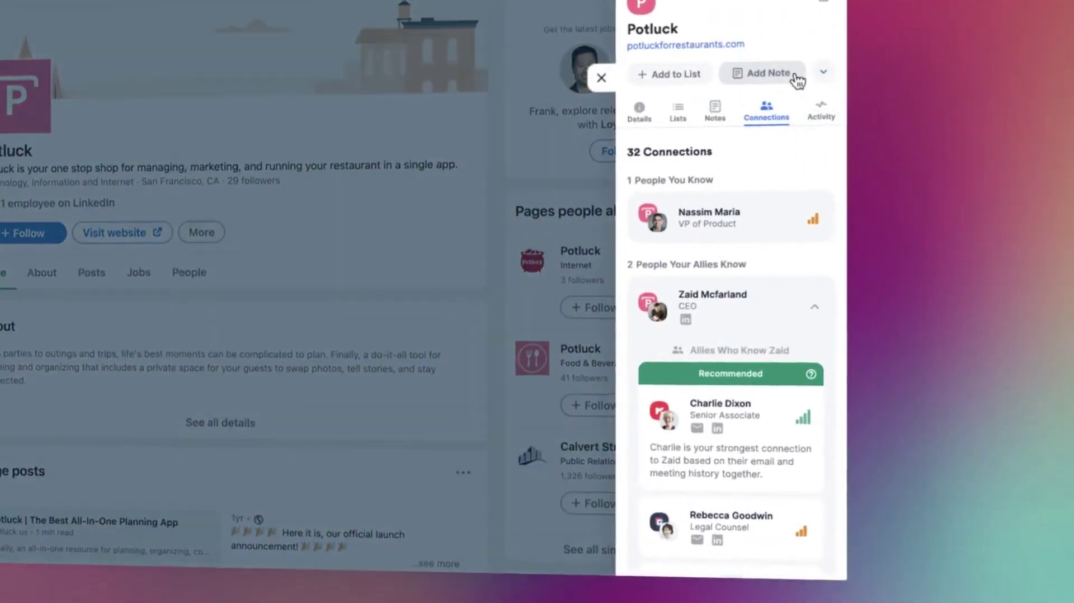
click(907, 177)
click(562, 223)
text(They're growing fast. Charlie knows a couple of people here. Scheduling follow-up.)
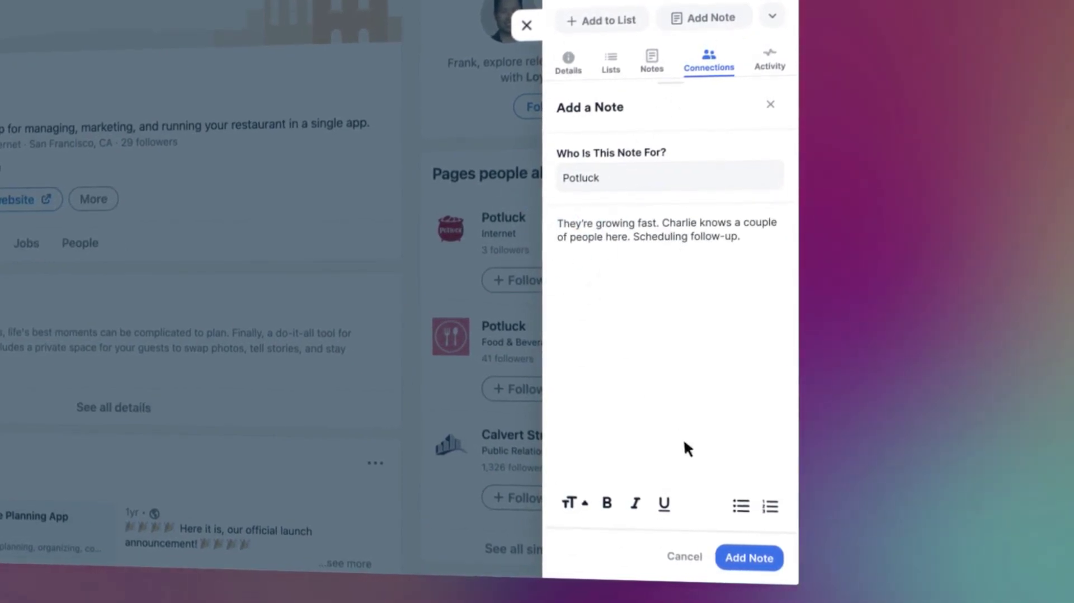
click(760, 557)
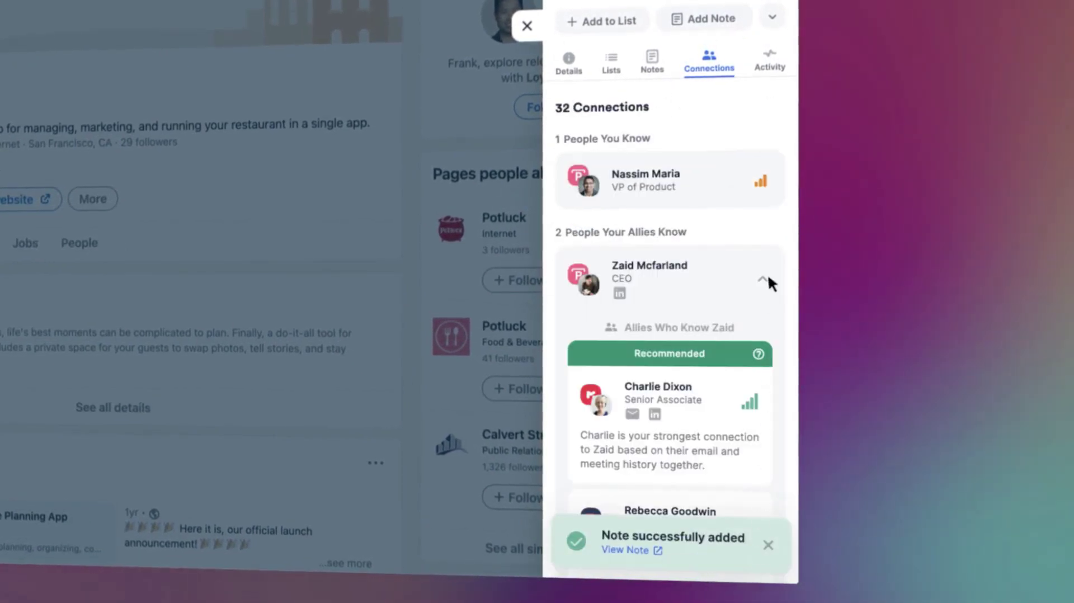
- Create a Potluck opportunity on the Food TechCos list
click(780, 26)
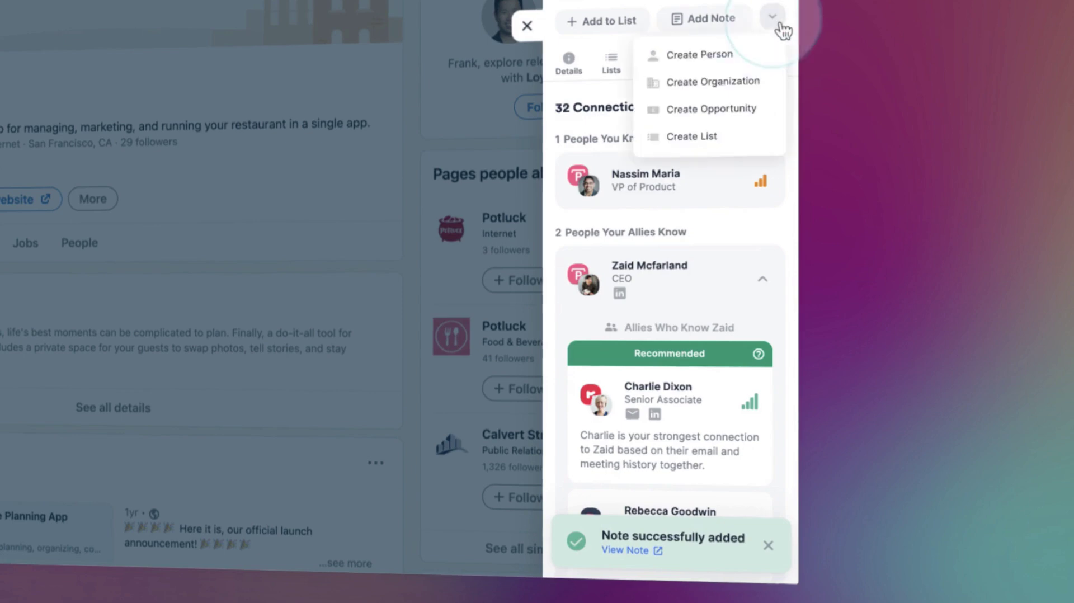
click(772, 108)
click(756, 280)
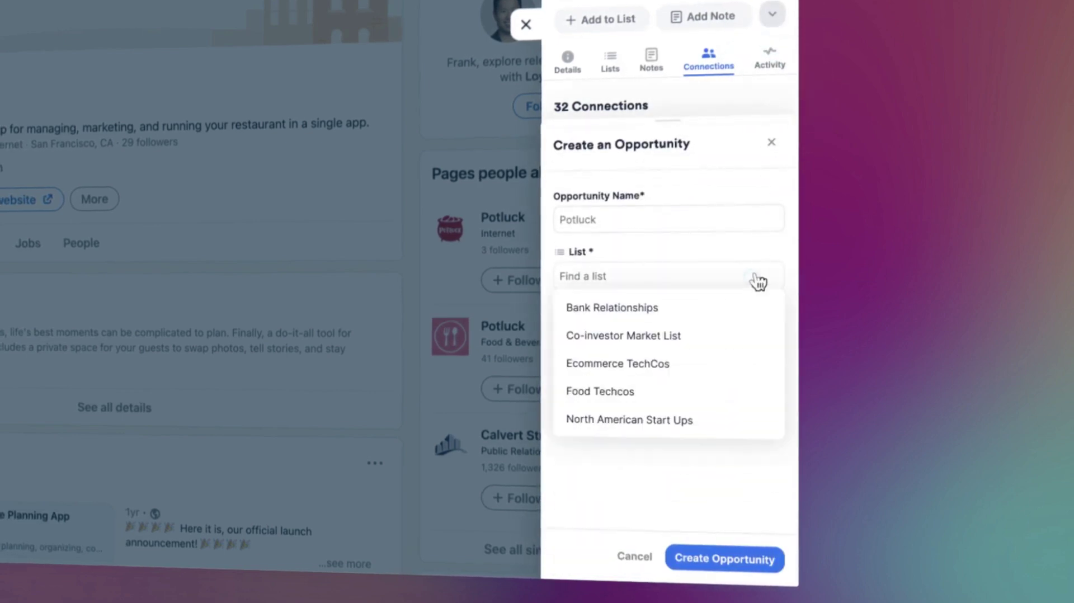
click(725, 396)
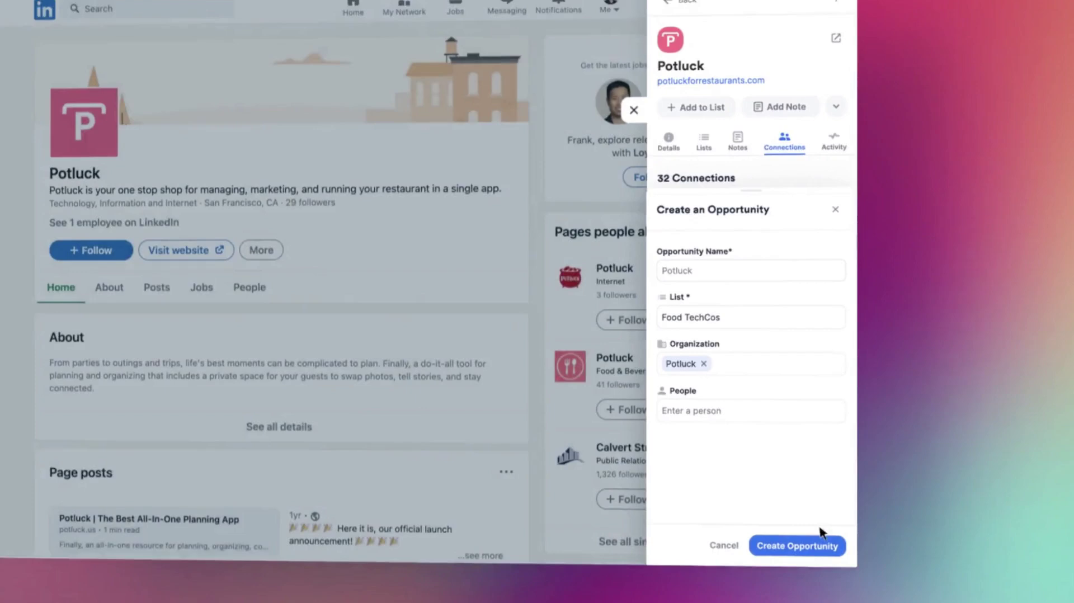
click(811, 546)
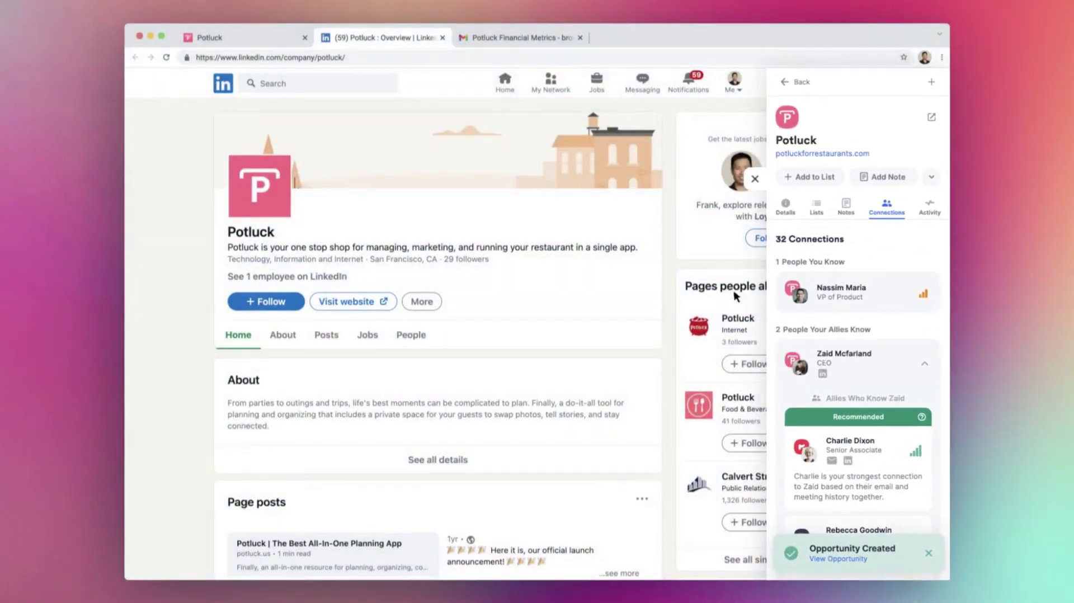
- From the Potluck Financial Metrics email, set the Potluck <> 2023 opportunity status to In Progress
click(562, 45)
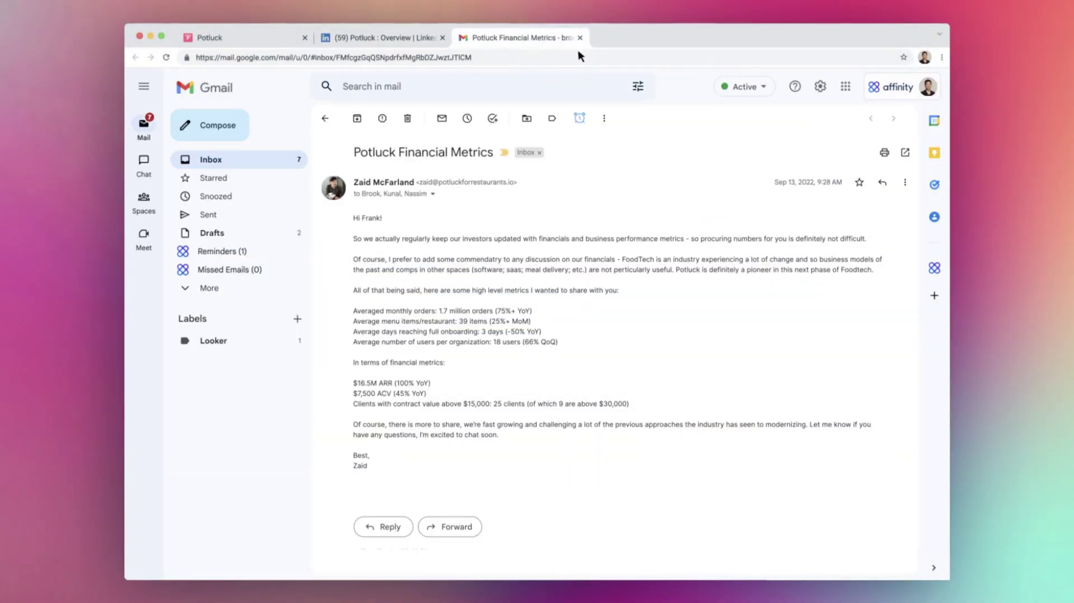
click(934, 268)
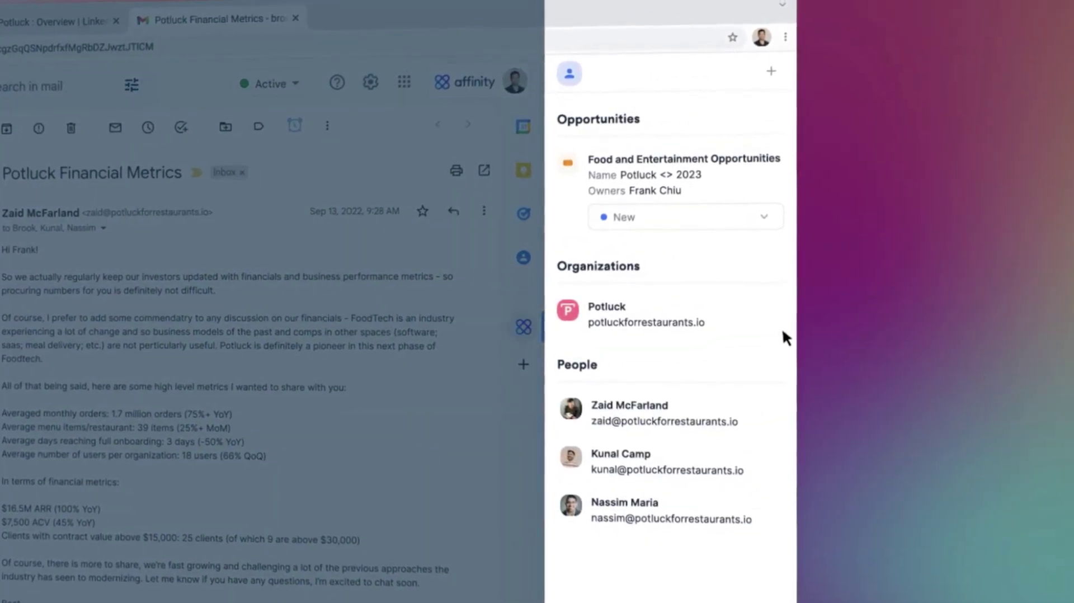
click(767, 219)
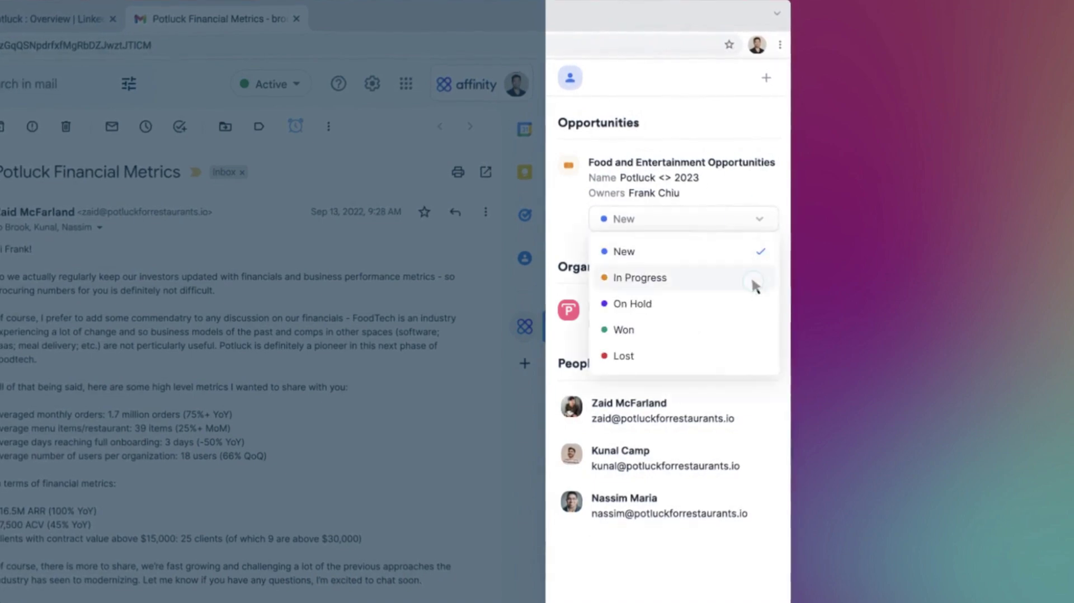
click(753, 280)
- Save the email thread as a note on the Potluck <> 2023 opportunity
click(720, 185)
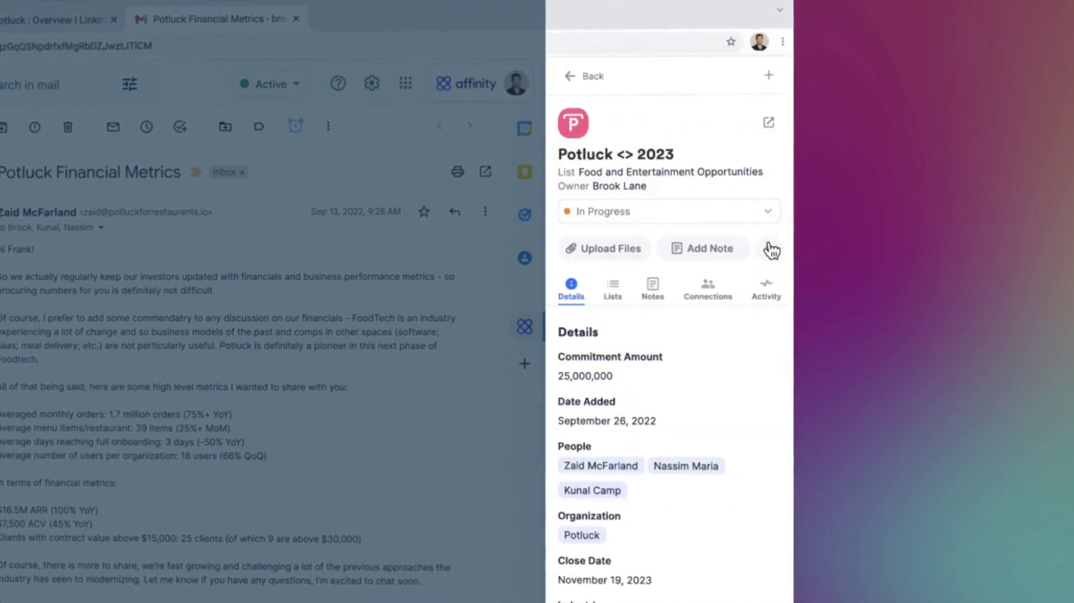
click(772, 250)
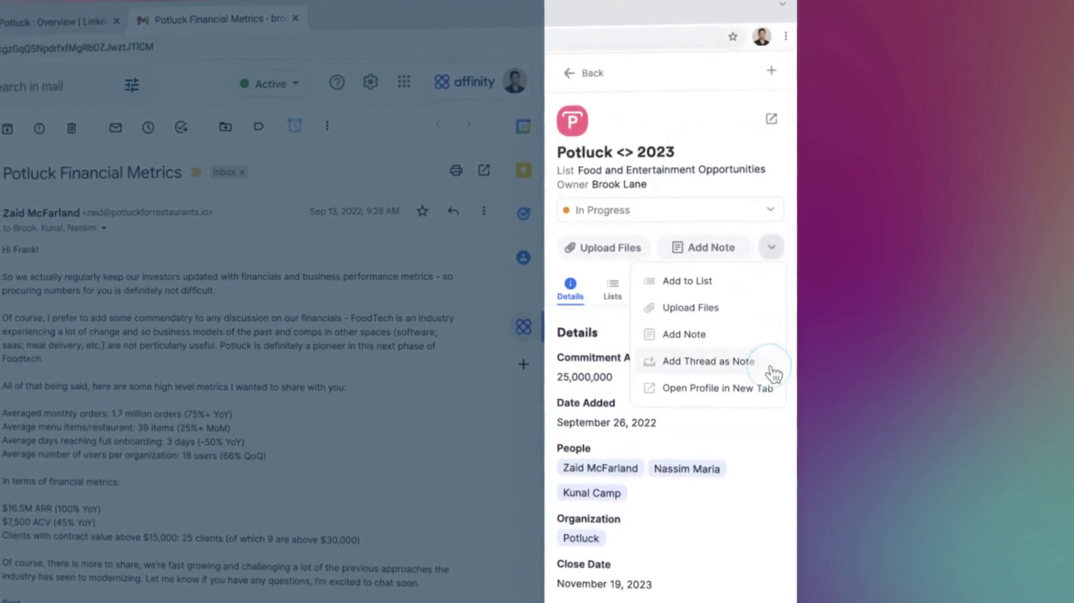
click(774, 358)
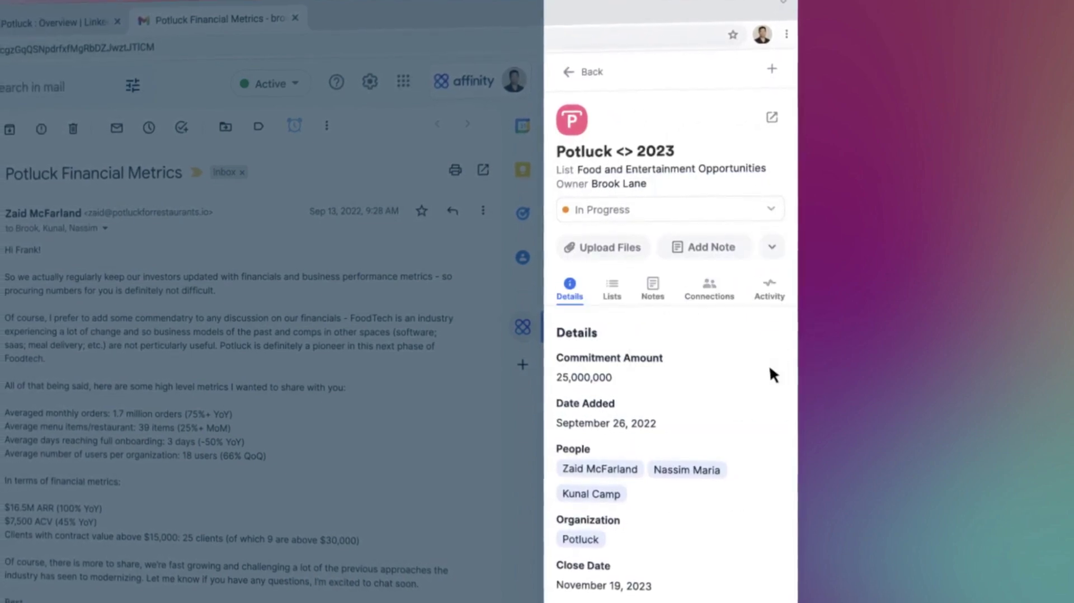
- Enter 17,000 as Potluck's Orders per day on its organization profile
click(587, 73)
scroll(731, 300, down, 10)
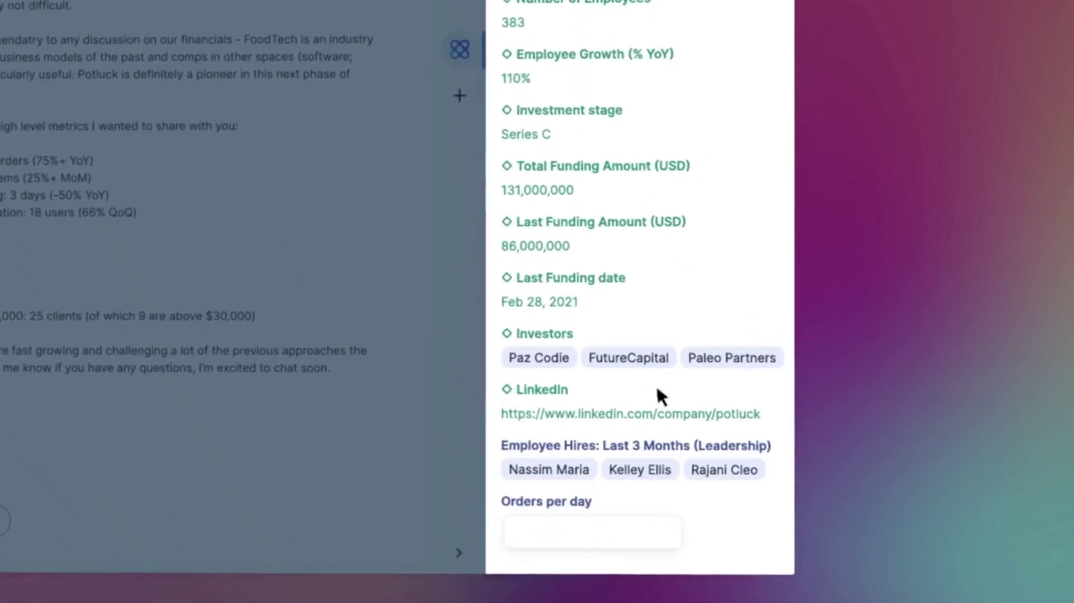
click(607, 411)
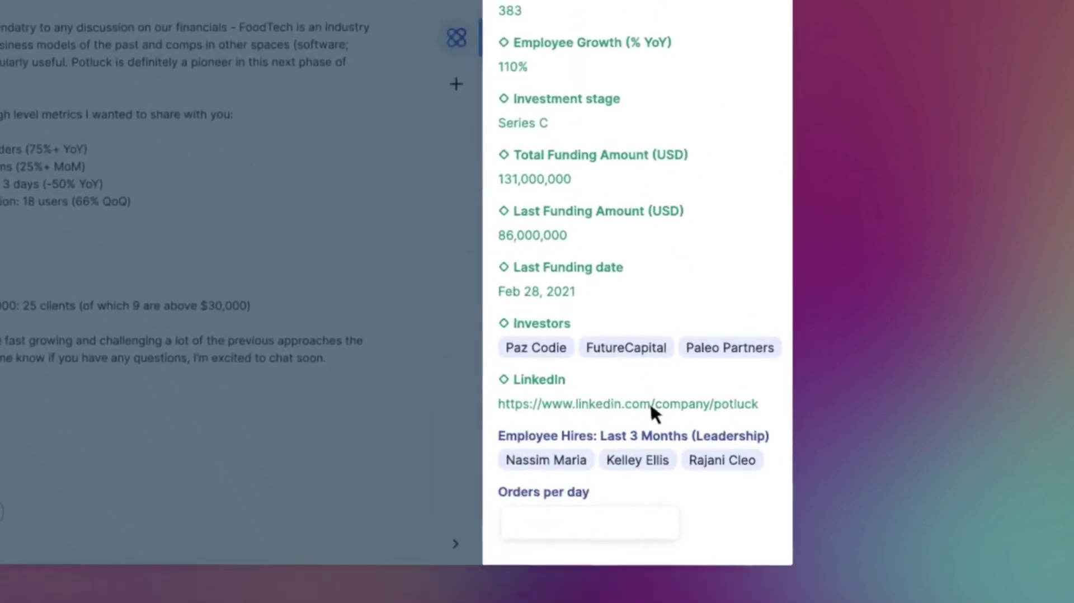
text(17,000)
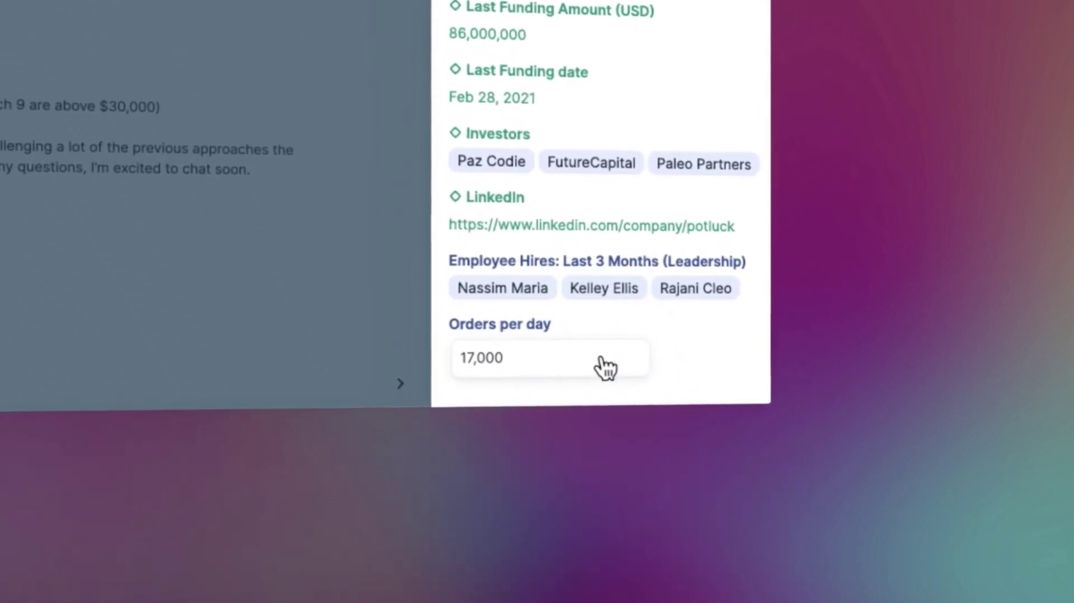